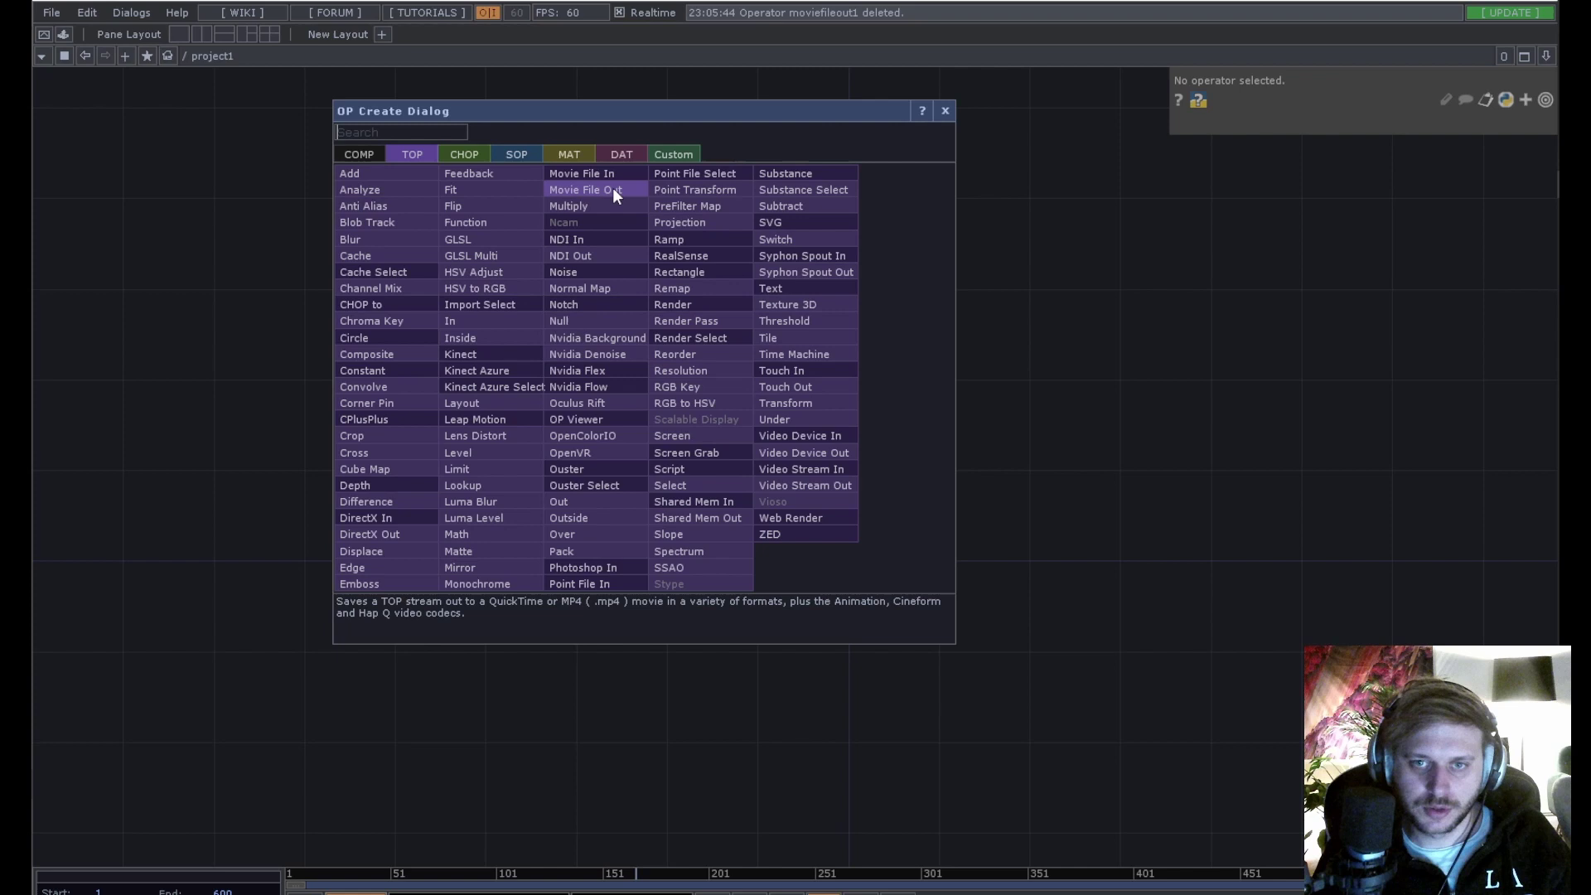
# Add a Movie File Out TOP set to Image type with PNG file format.
pyautogui.click(614, 190)
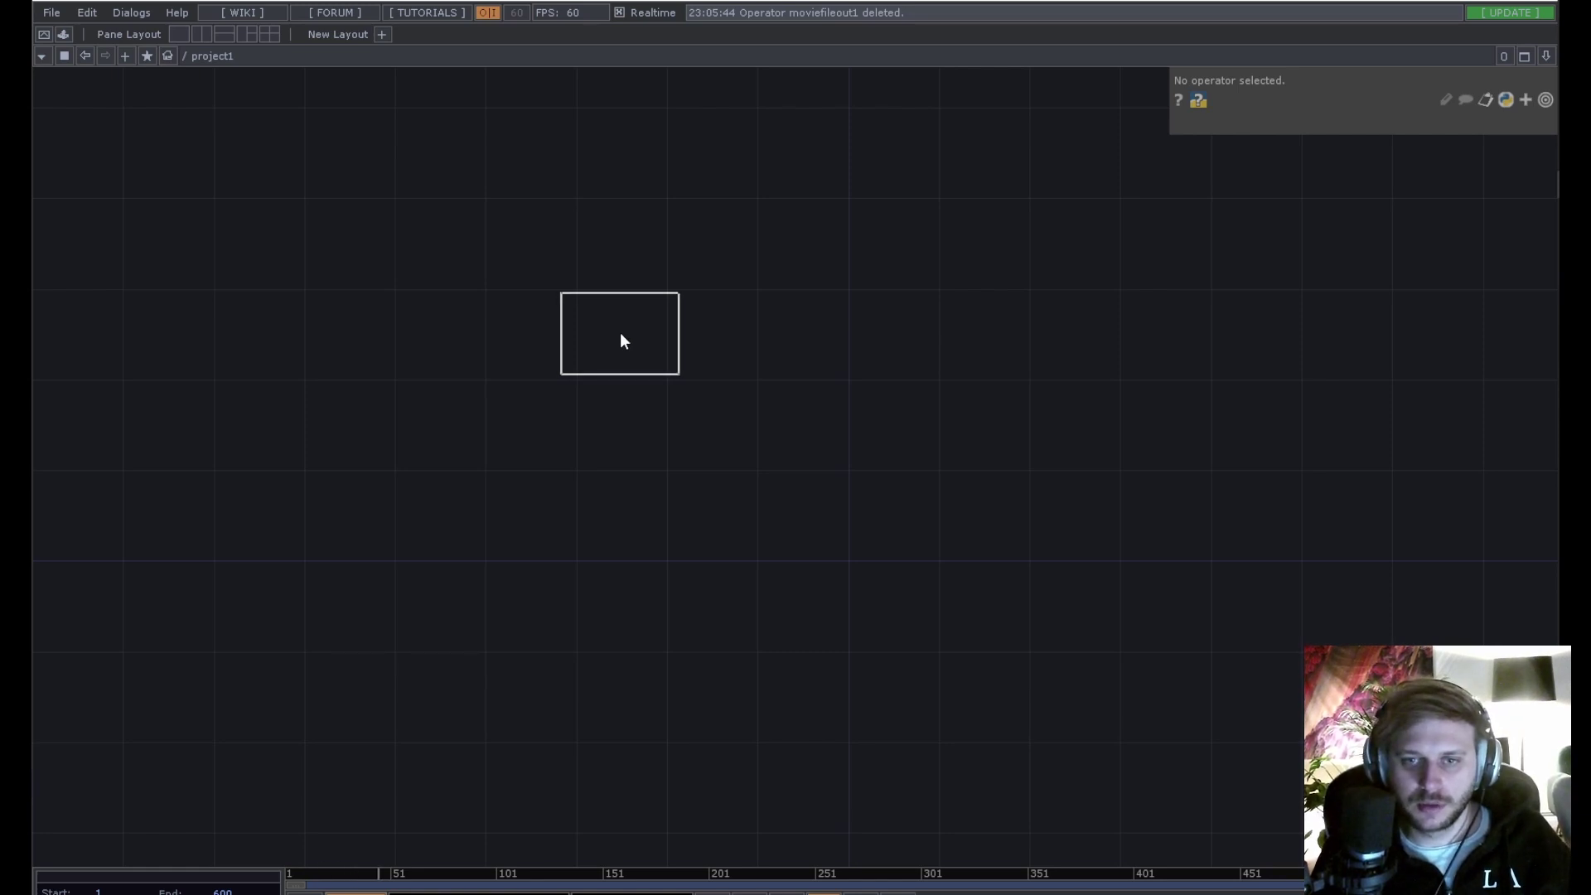
pyautogui.click(622, 335)
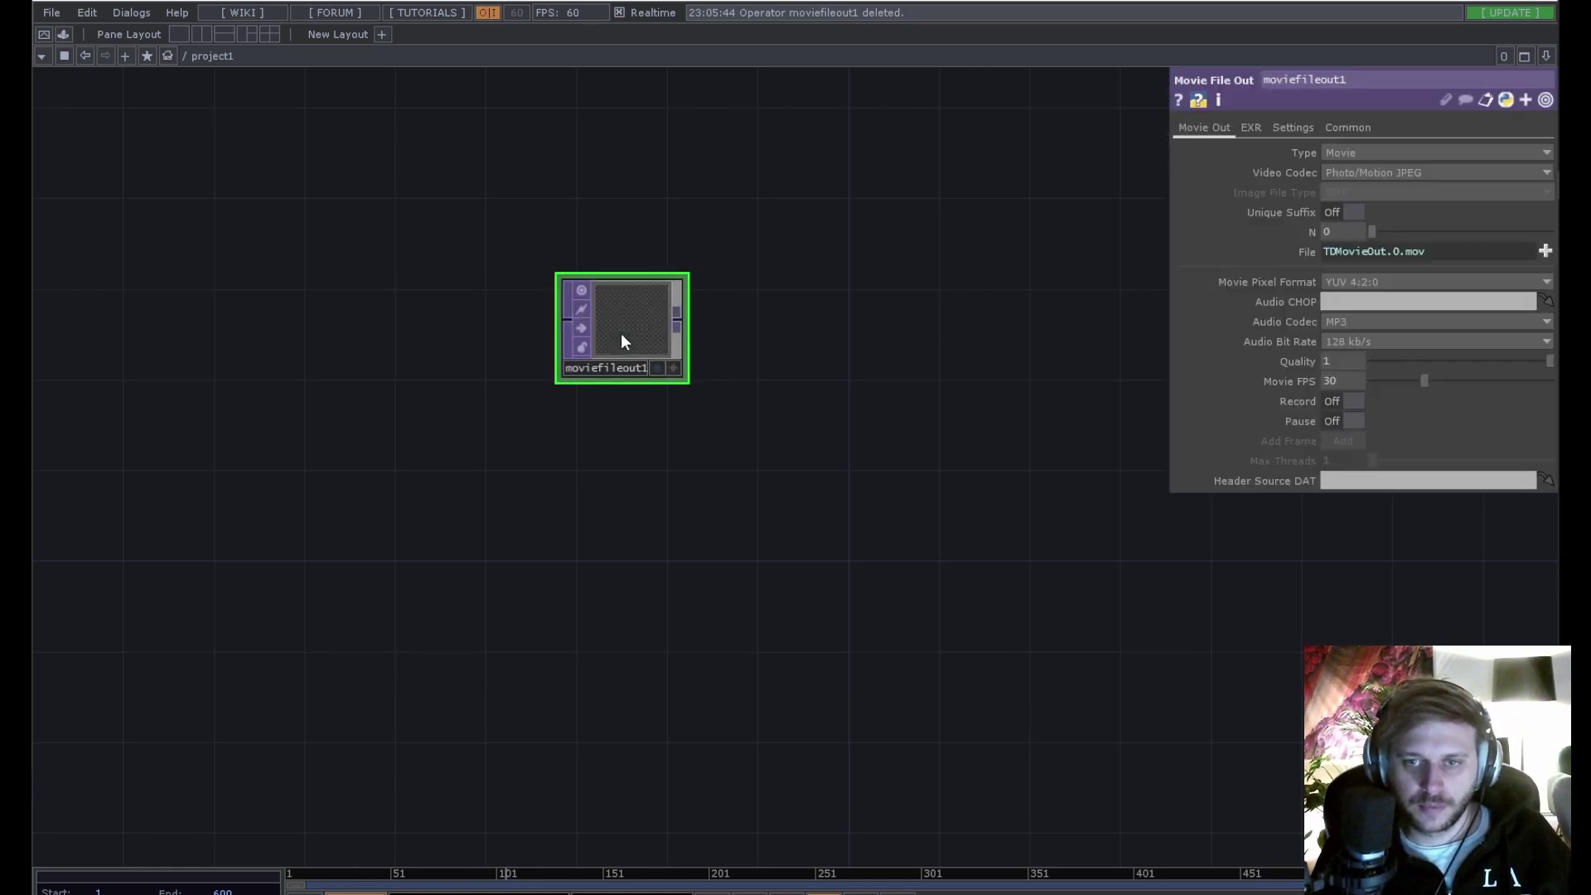
pyautogui.click(1385, 155)
pyautogui.click(1336, 187)
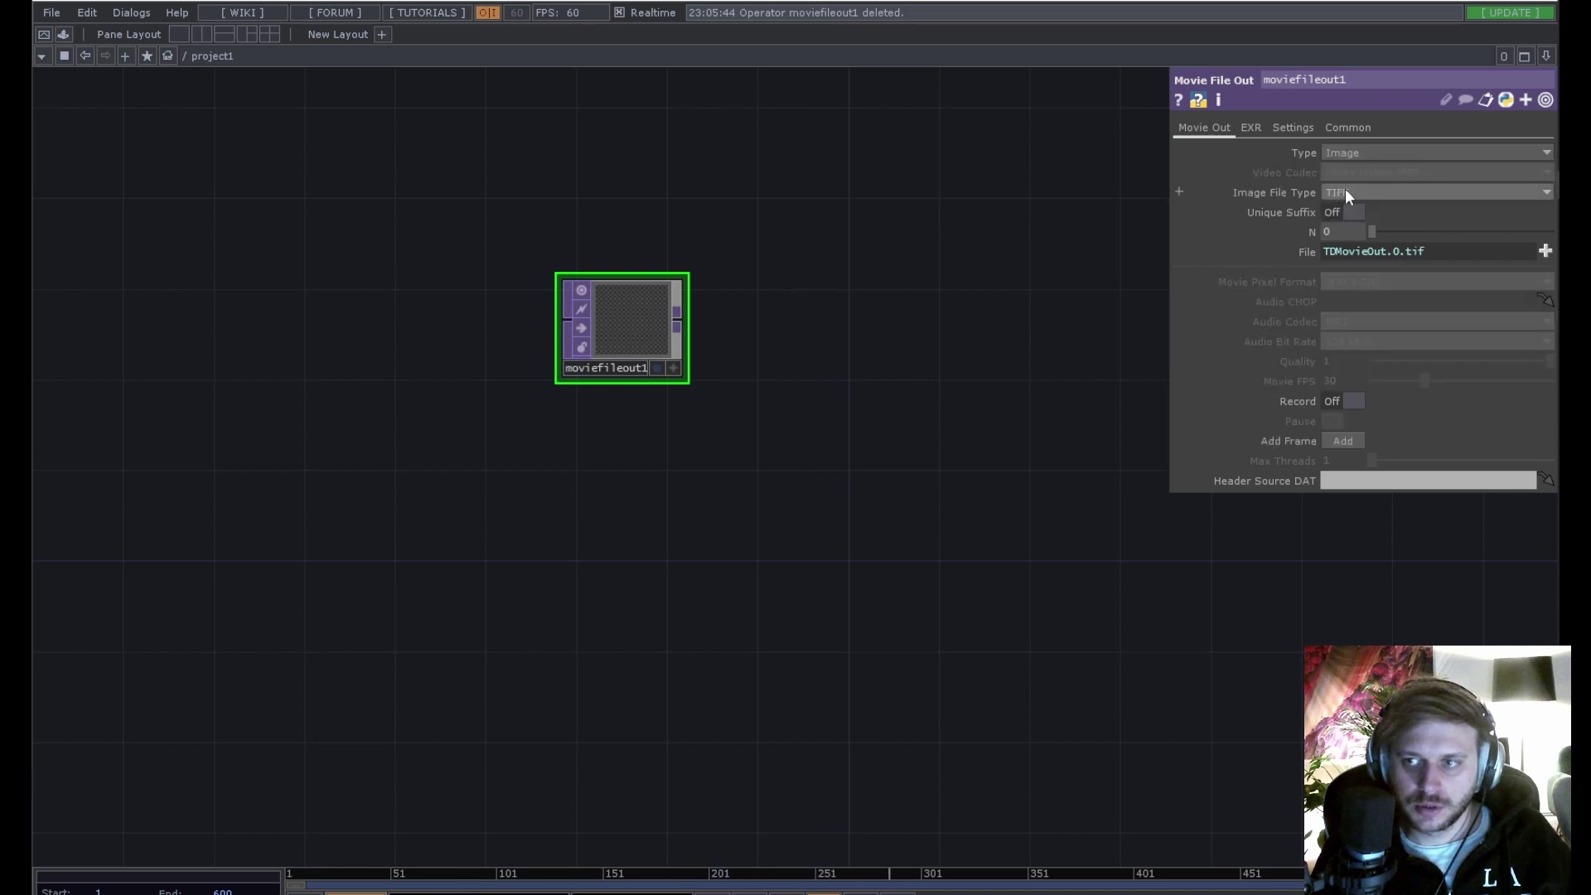
pyautogui.click(1342, 194)
pyautogui.click(1342, 284)
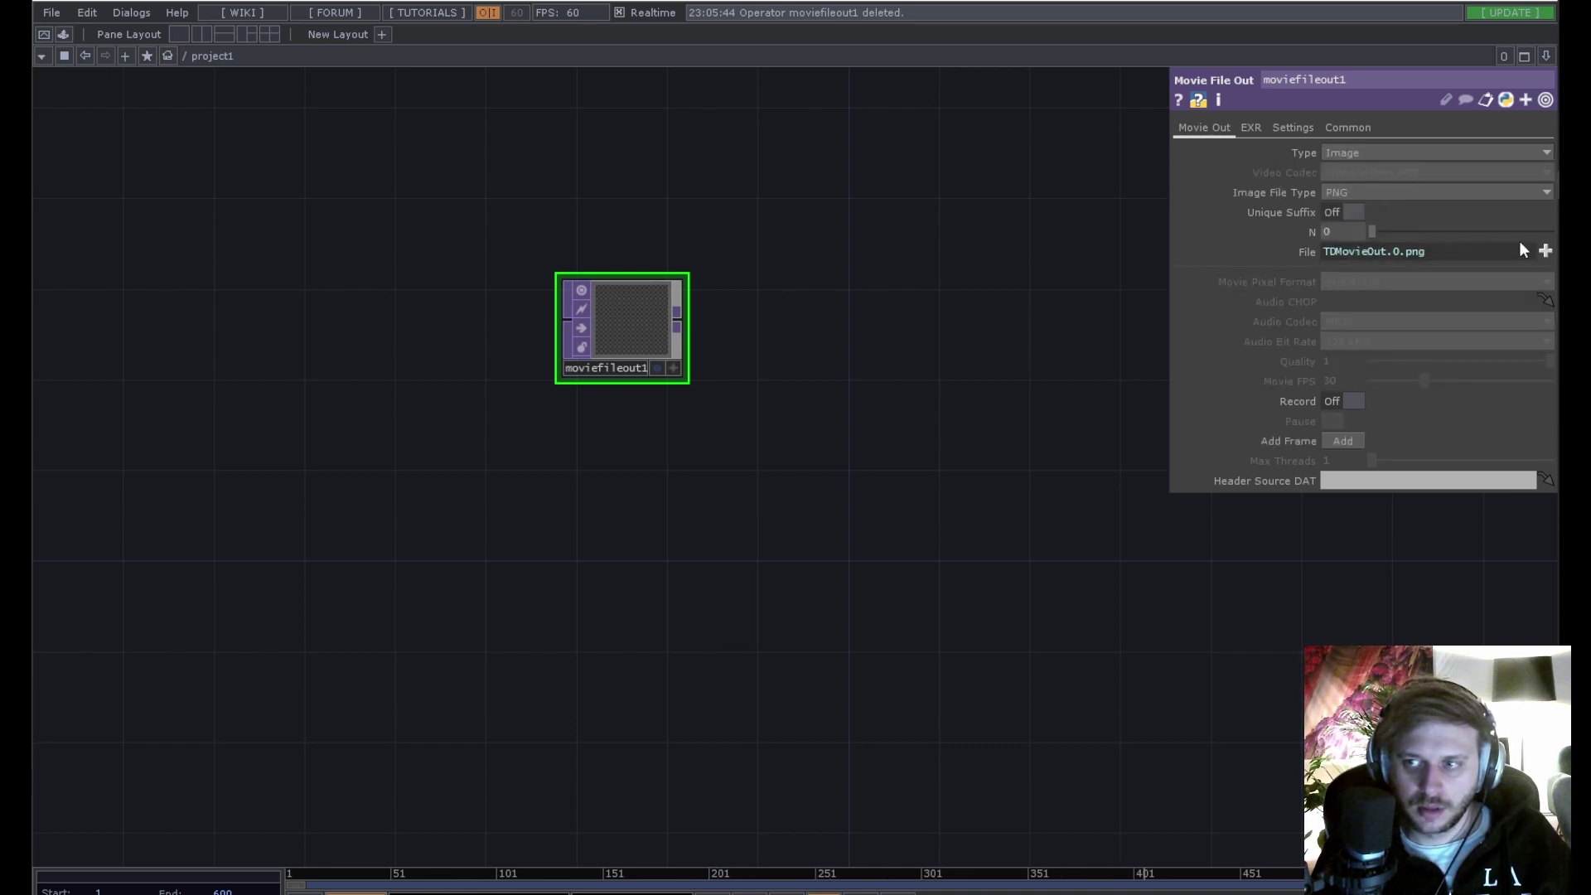
# Set the Movie File Out's output file to col.png.
pyautogui.click(1545, 251)
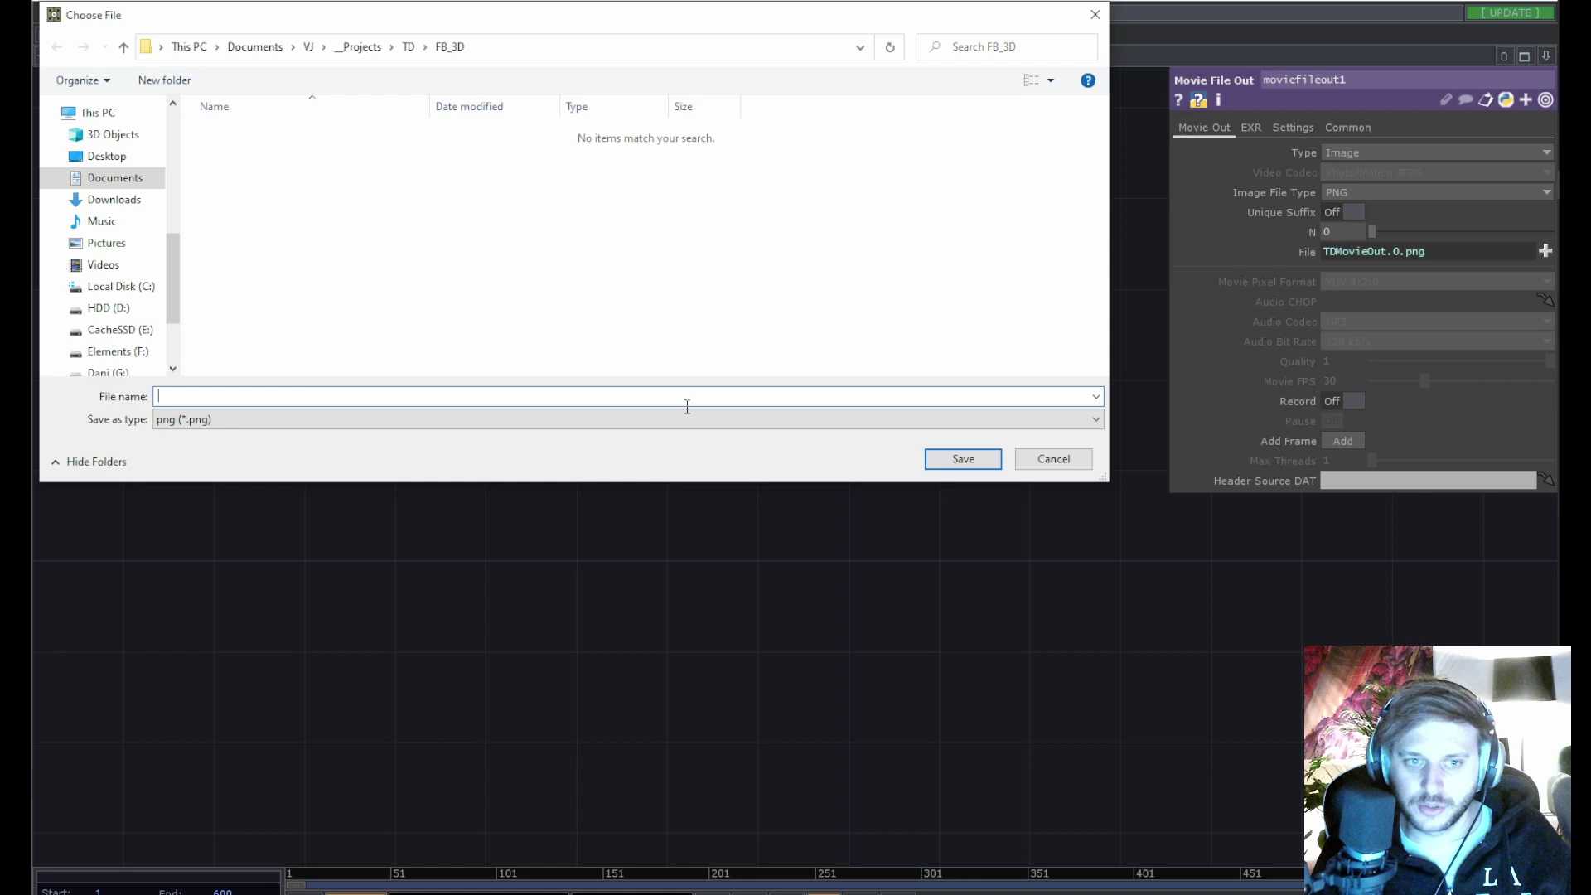
pyautogui.write('co')
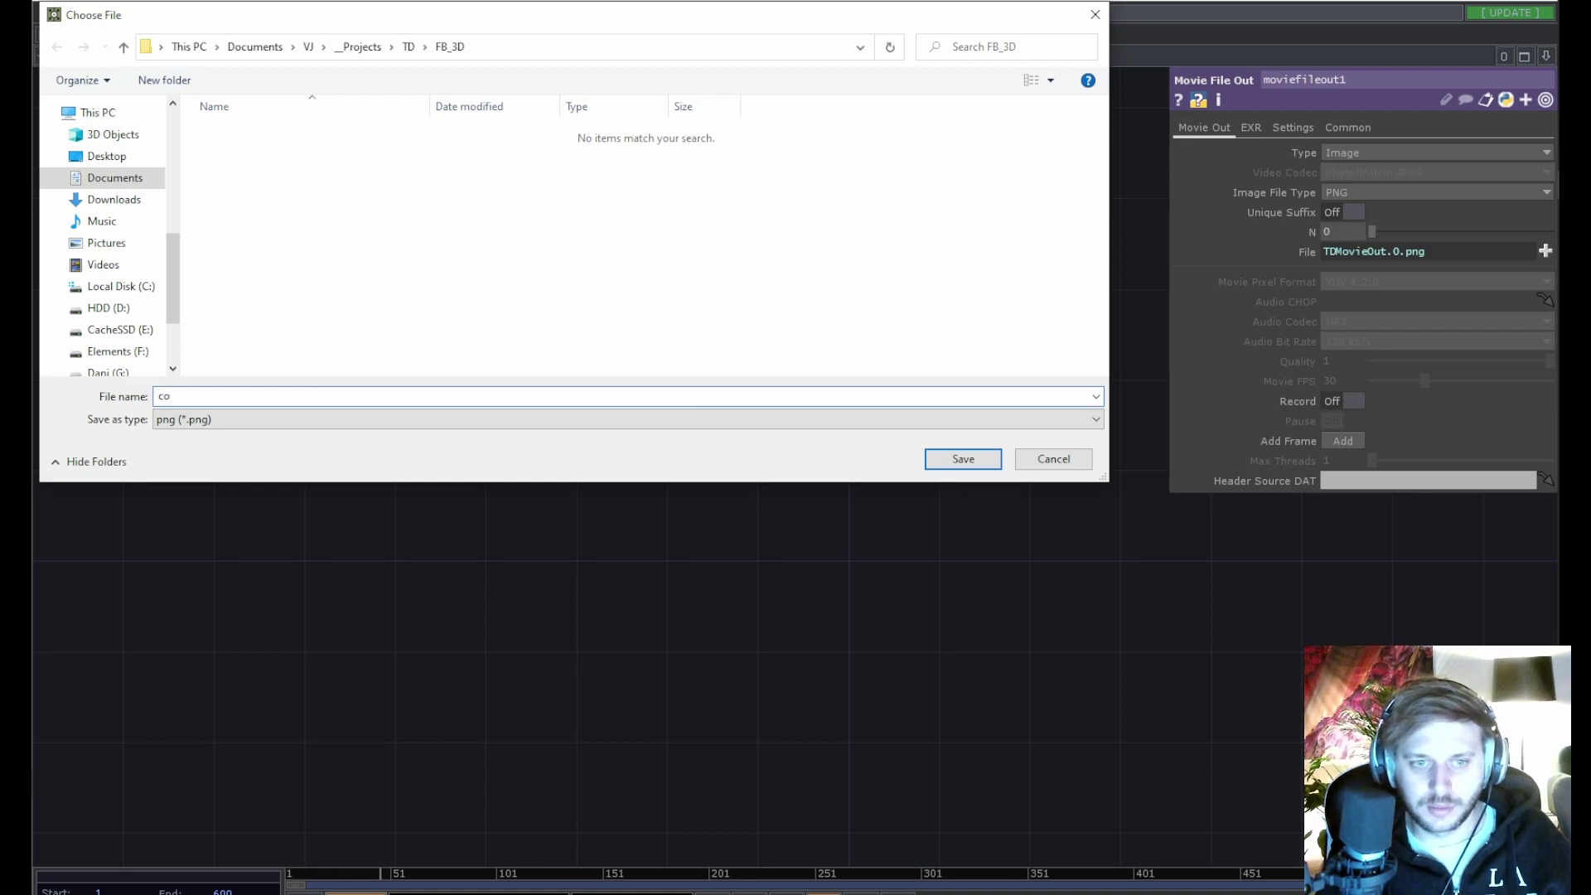
pyautogui.write('l')
pyautogui.press('Return')
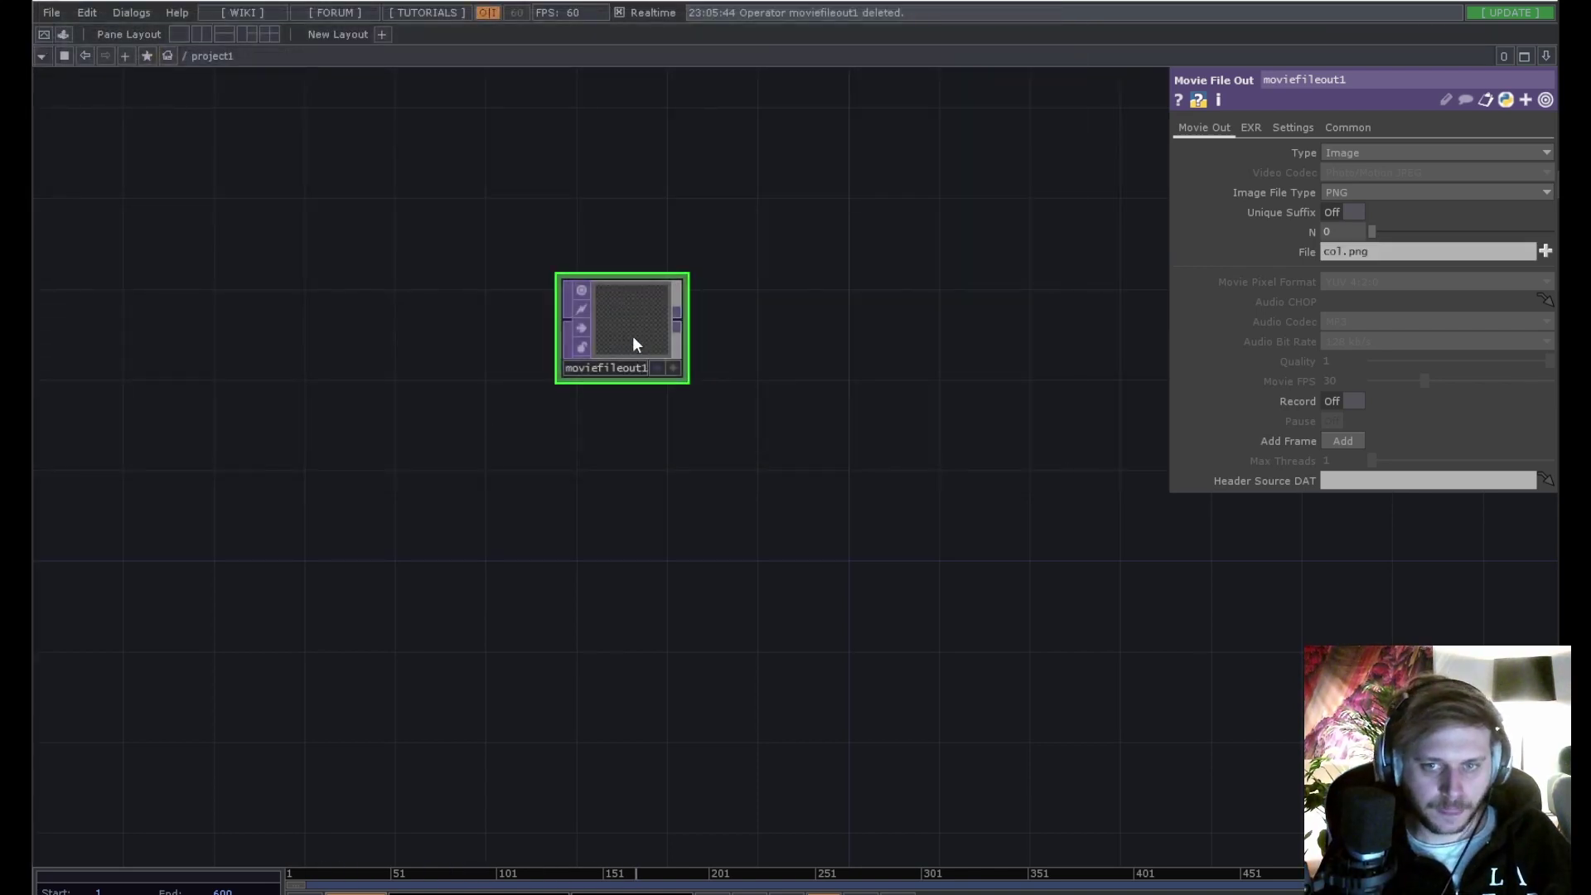
# Paste a copy of the Movie File Out below the original and rename its file col_depth.png.
pyautogui.hotkey('ctrl', 'v')
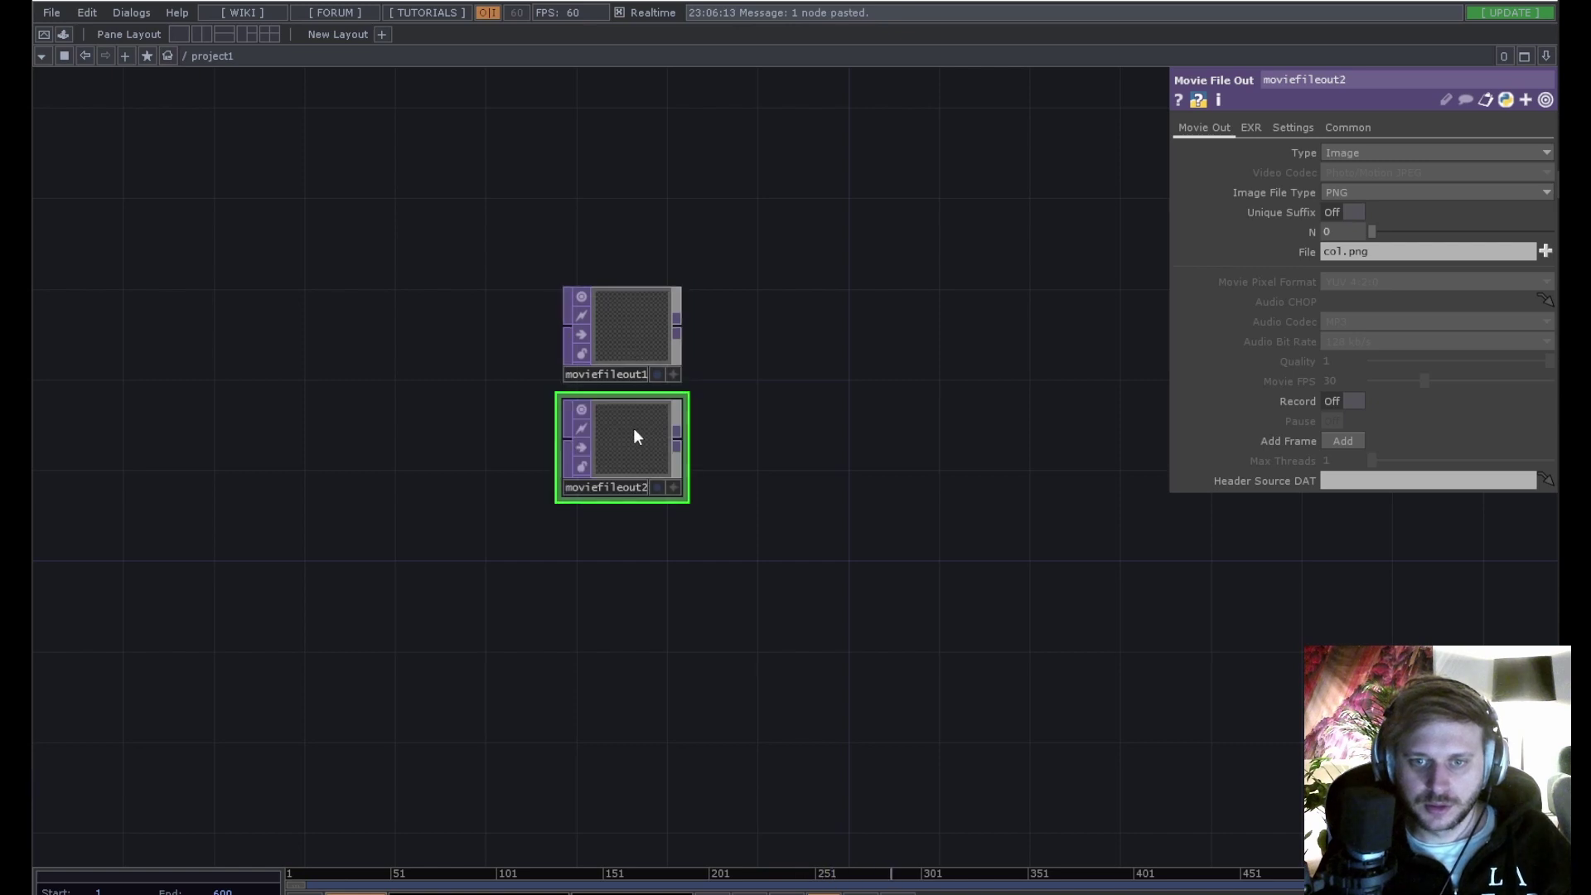
pyautogui.moveTo(631, 436); pyautogui.dragTo(628, 508)
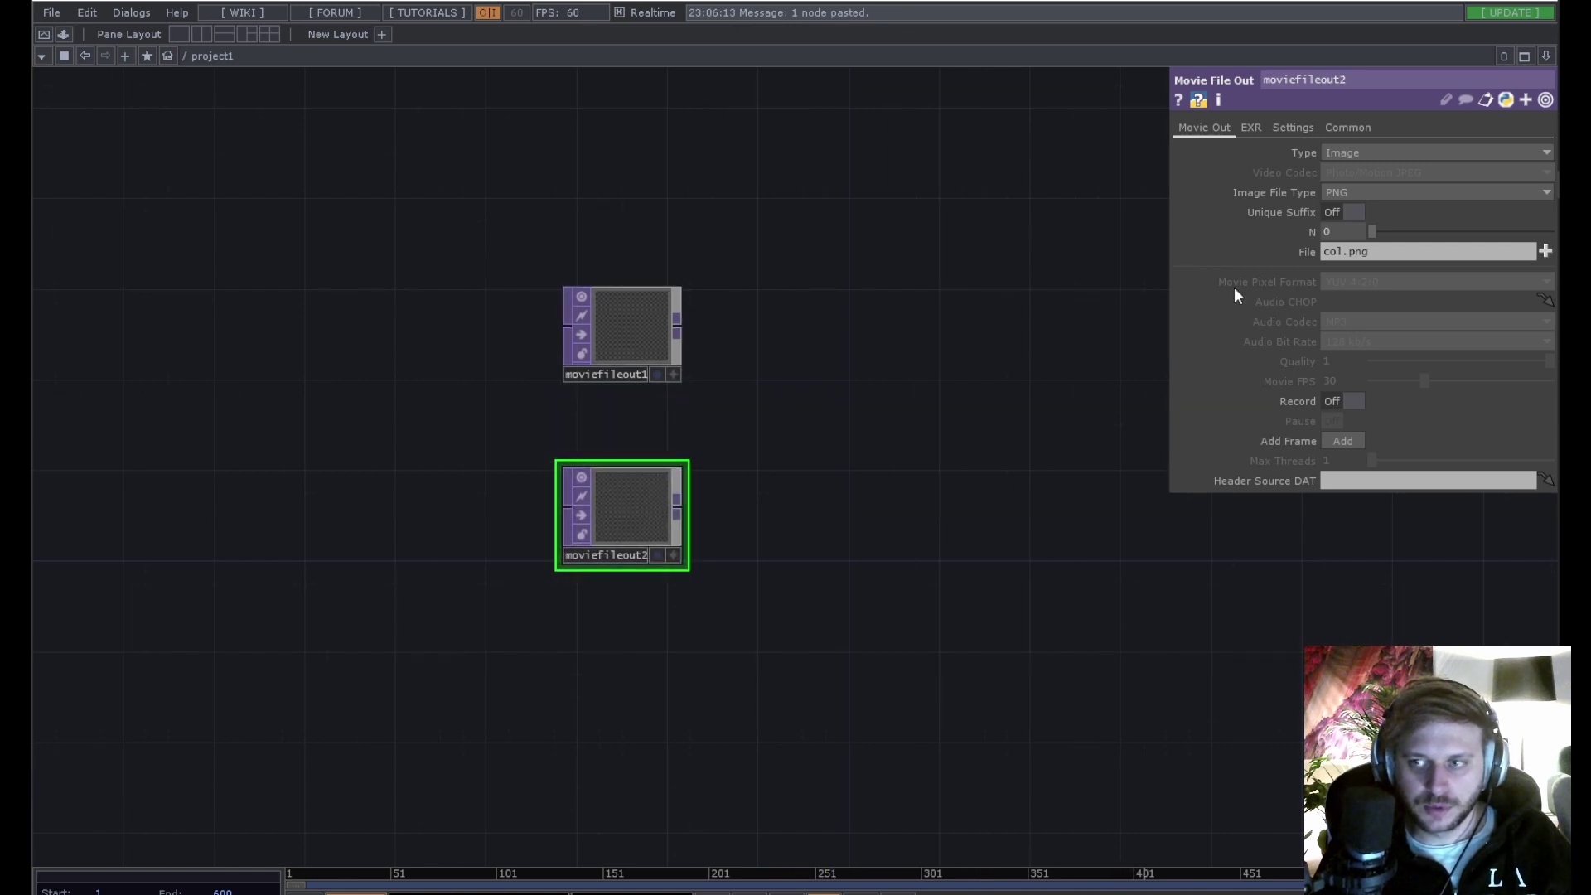
pyautogui.click(1341, 251)
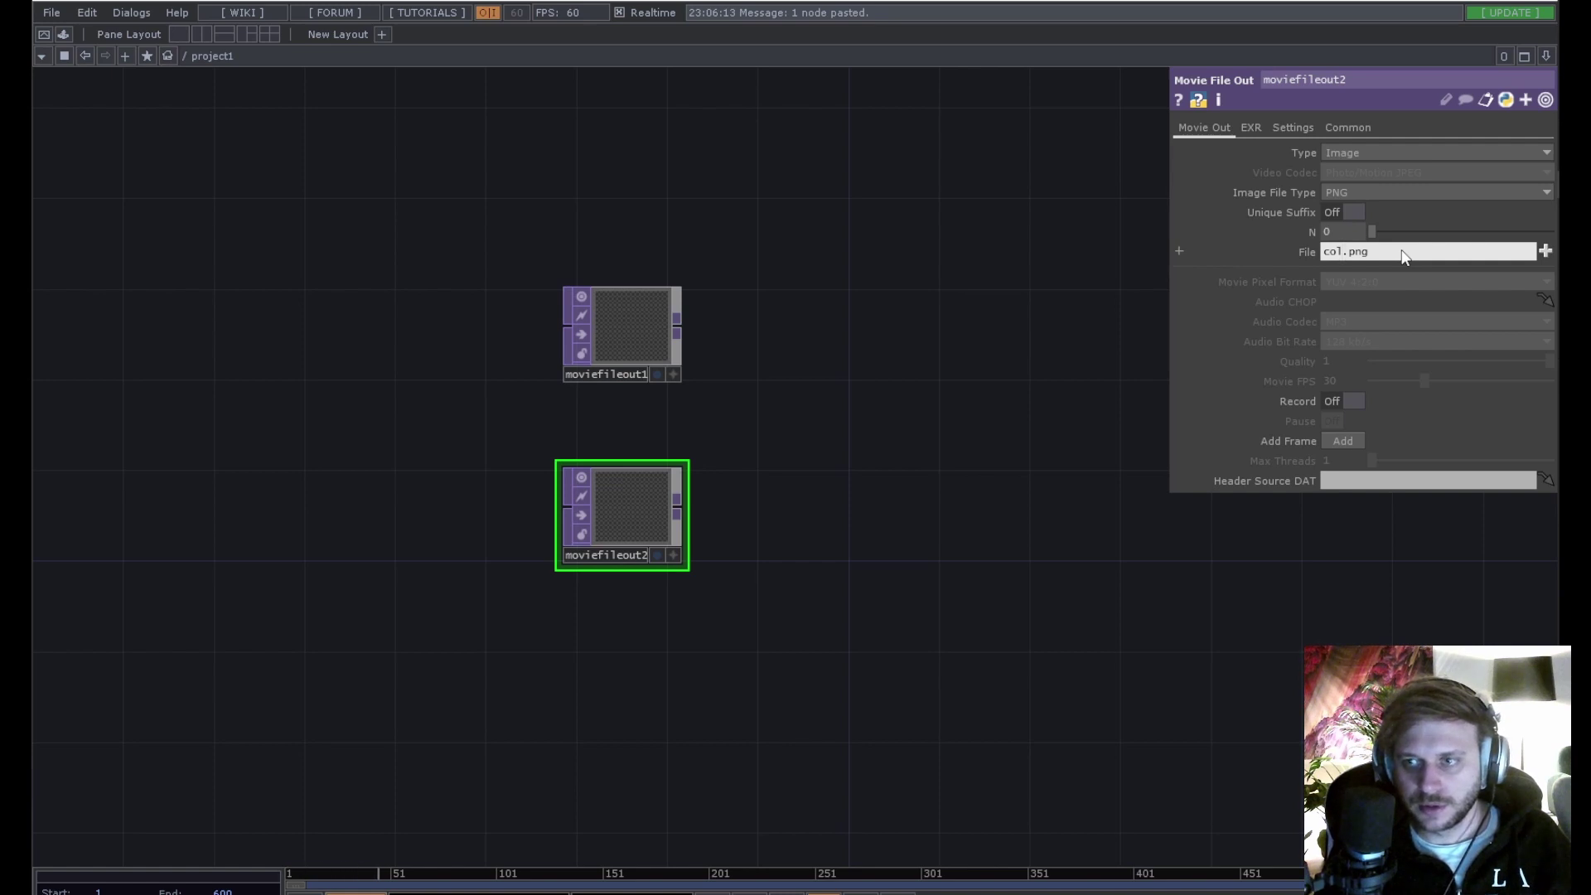
pyautogui.write('_depth')
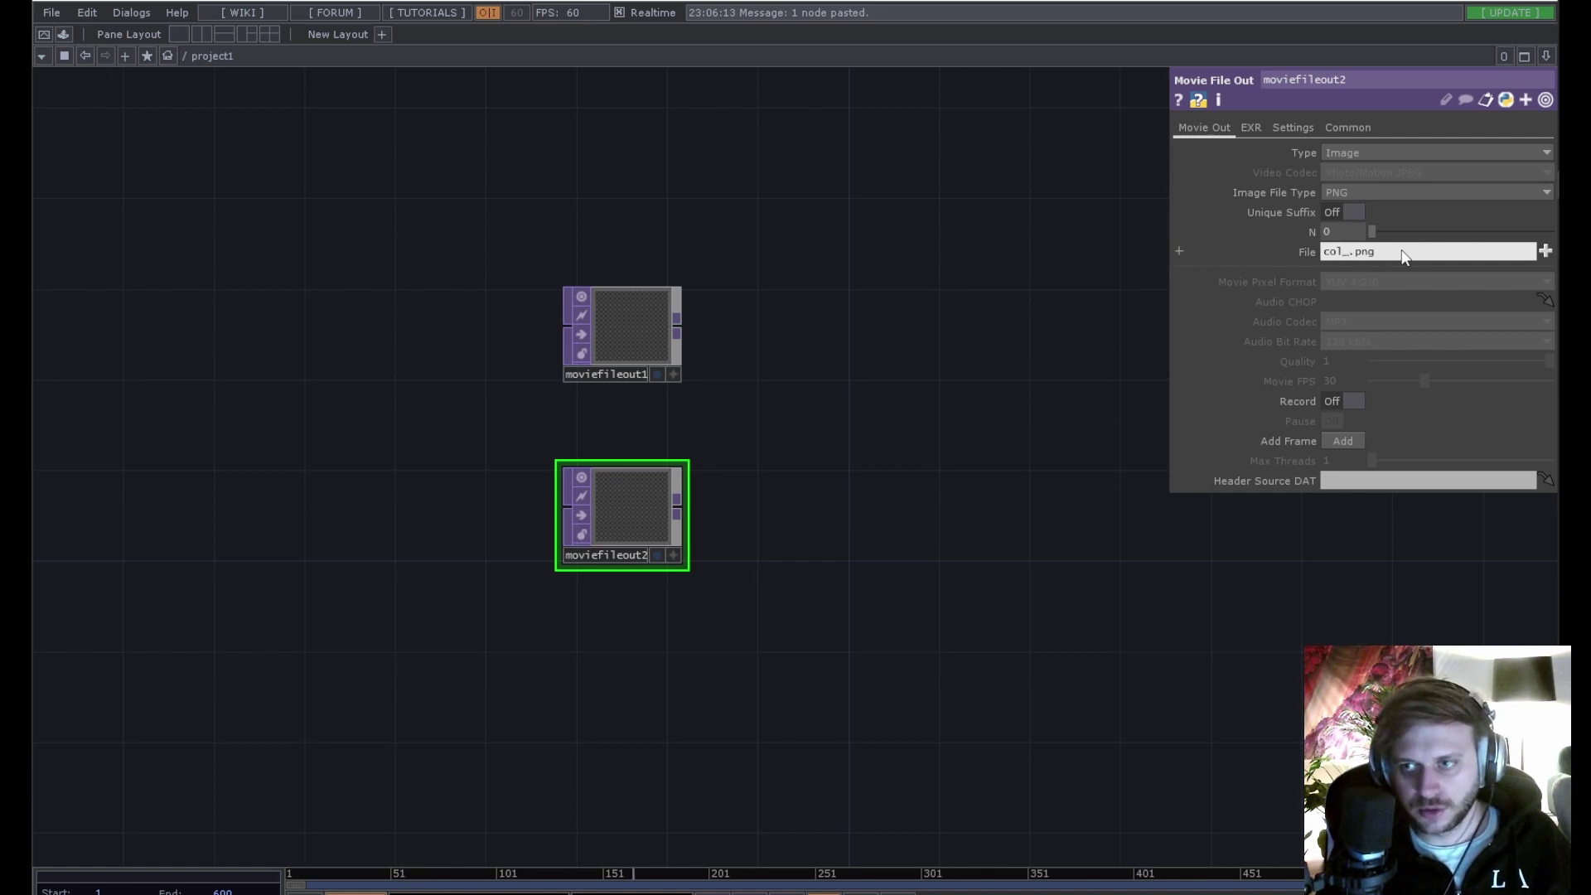
pyautogui.press('Return')
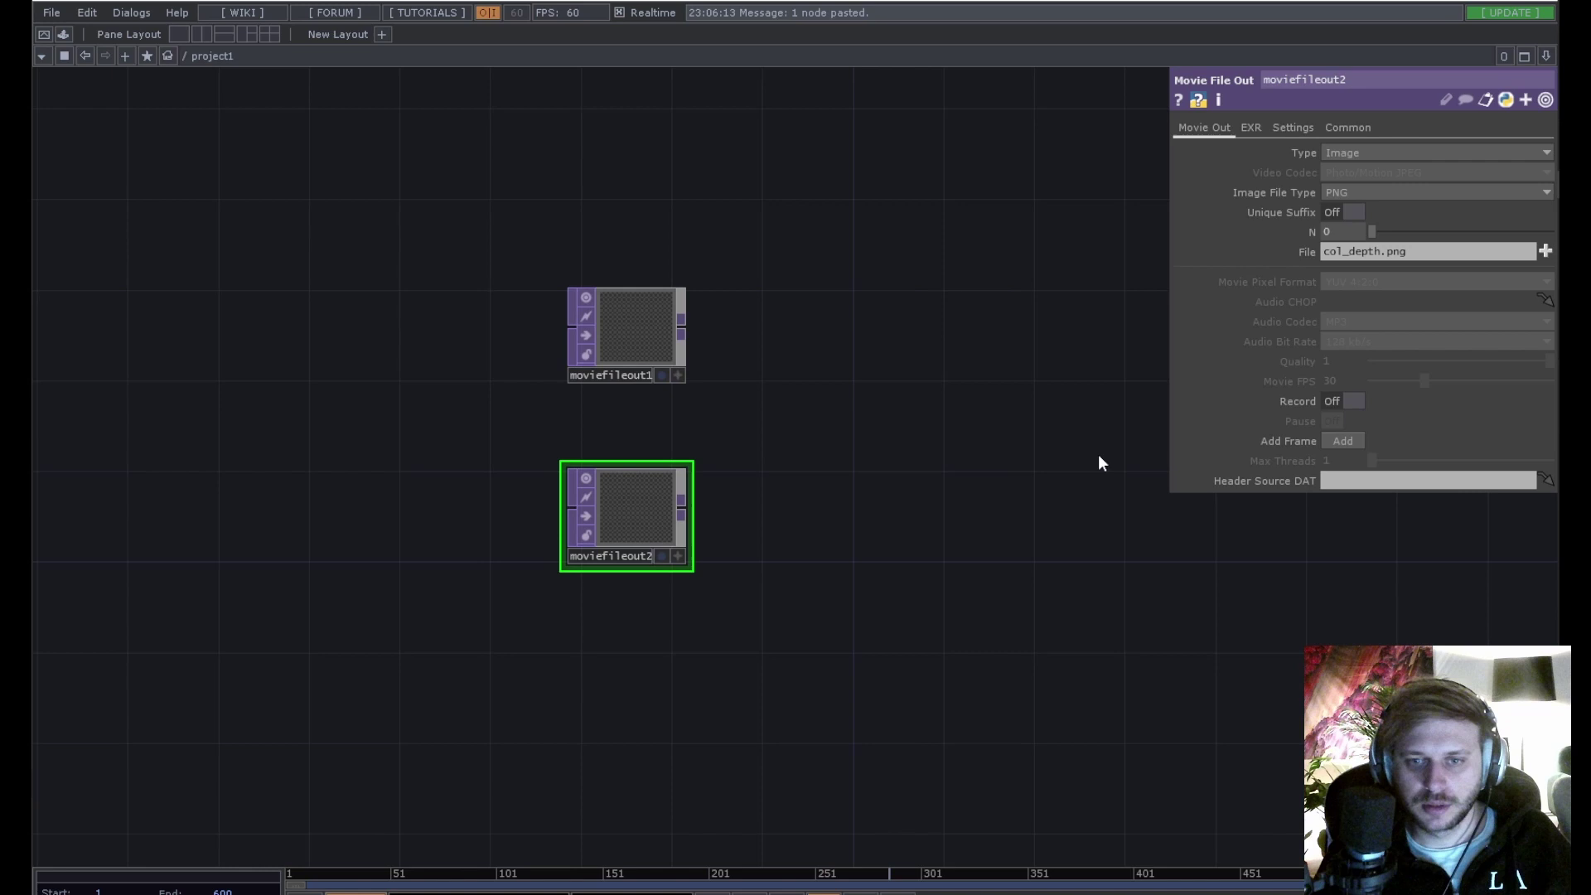
pyautogui.scroll(-2, 884, 433)
pyautogui.moveTo(678, 444); pyautogui.dragTo(841, 448)
pyautogui.moveTo(465, 410); pyautogui.dragTo(480, 412)
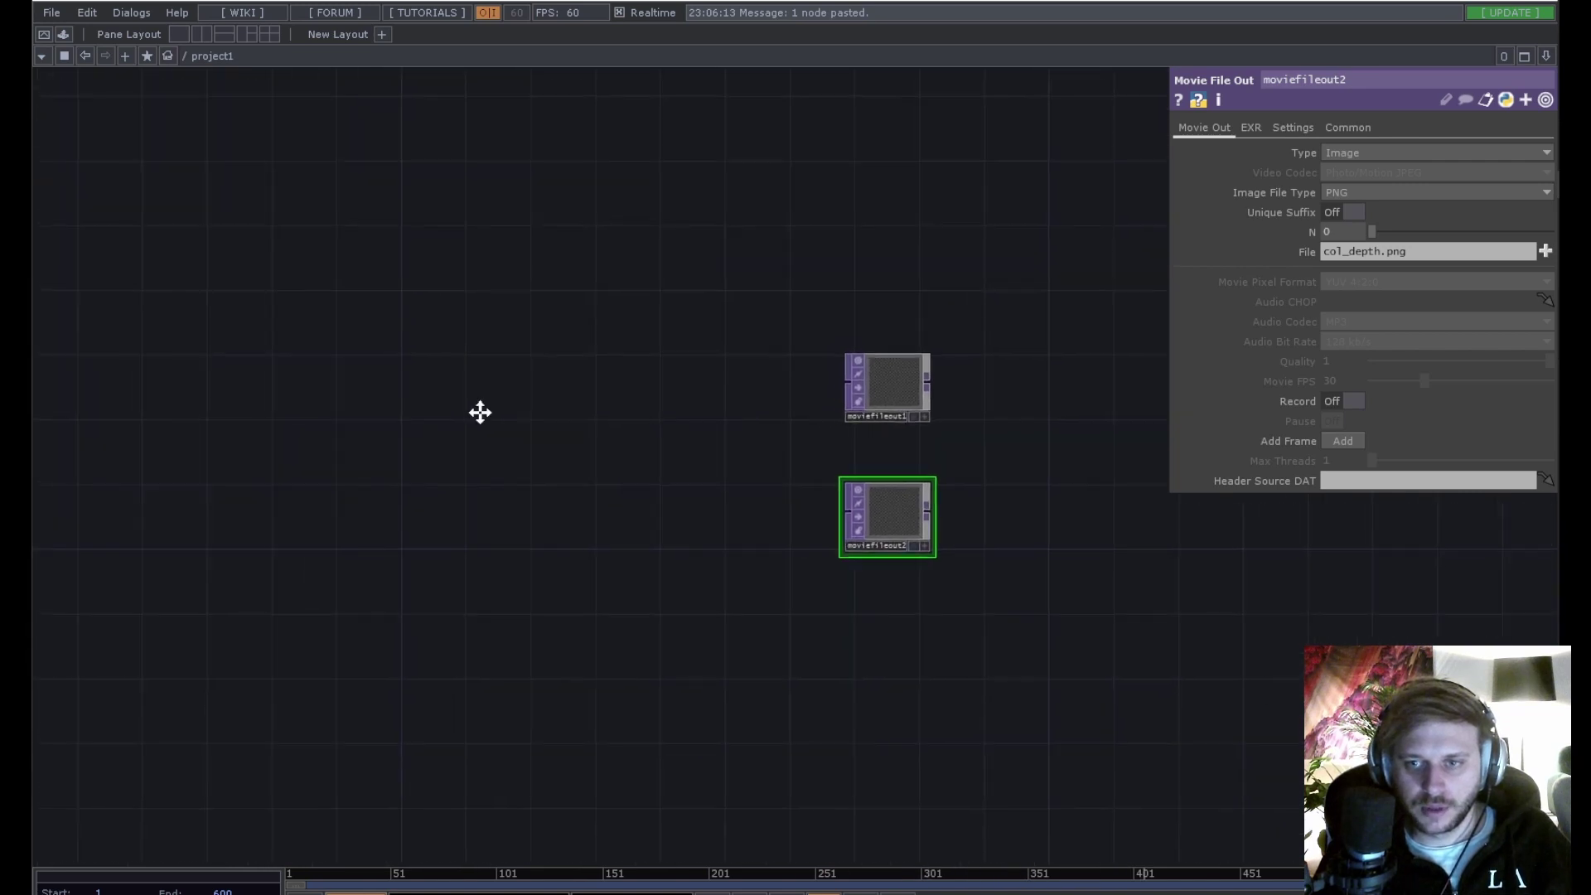
# Add a Grid SOP and a Geometry COMP geo1 fed from grid1.
pyautogui.moveTo(572, 393); pyautogui.dragTo(826, 418)
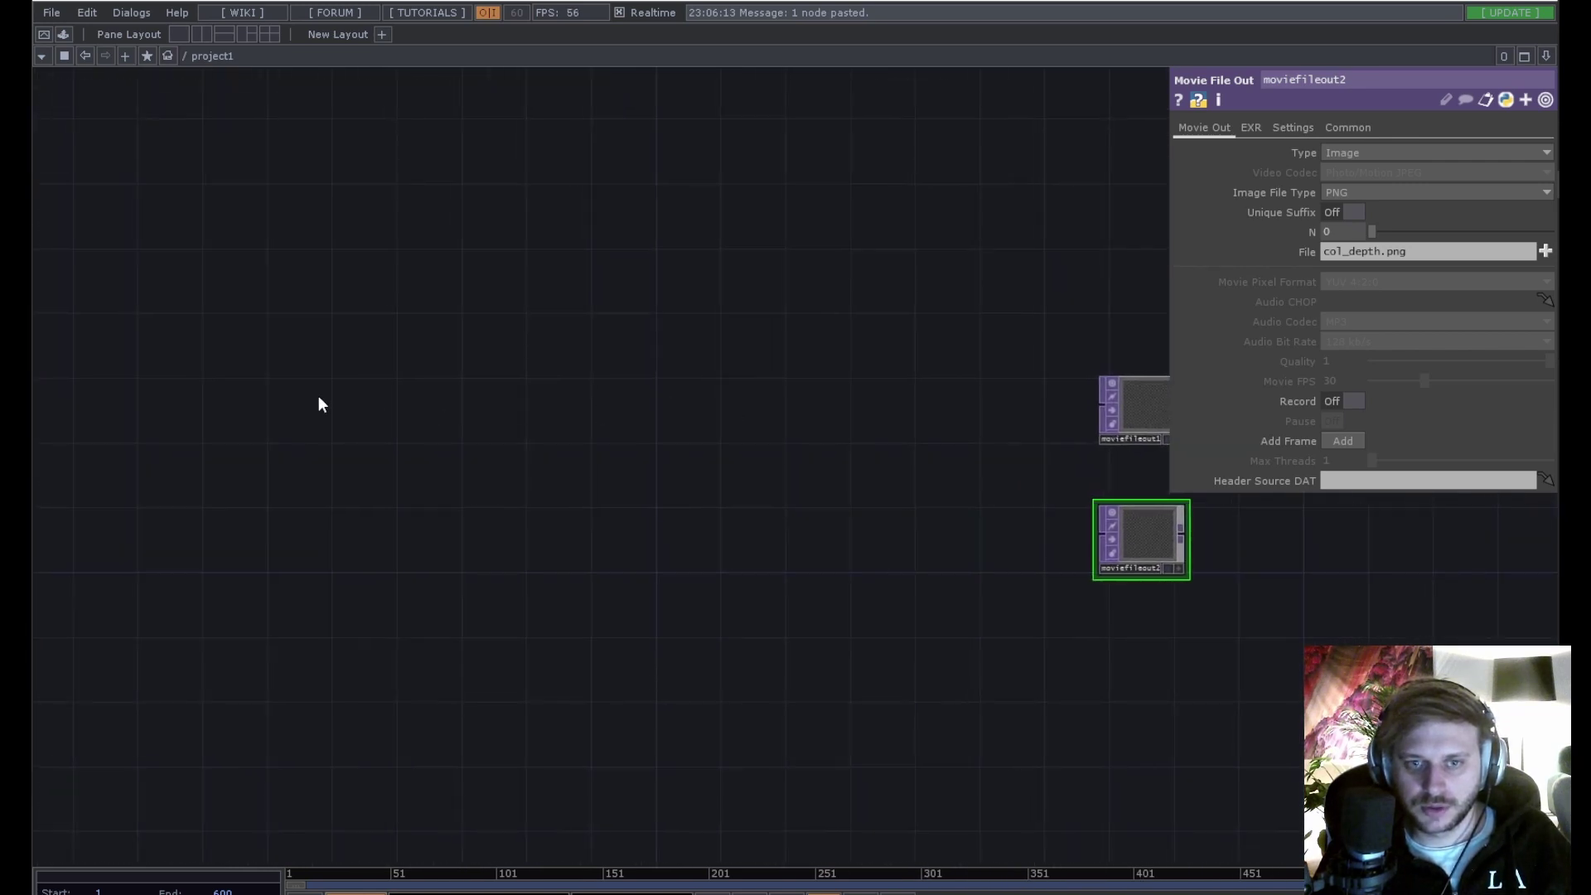
pyautogui.press('Tab')
pyautogui.click(191, 181)
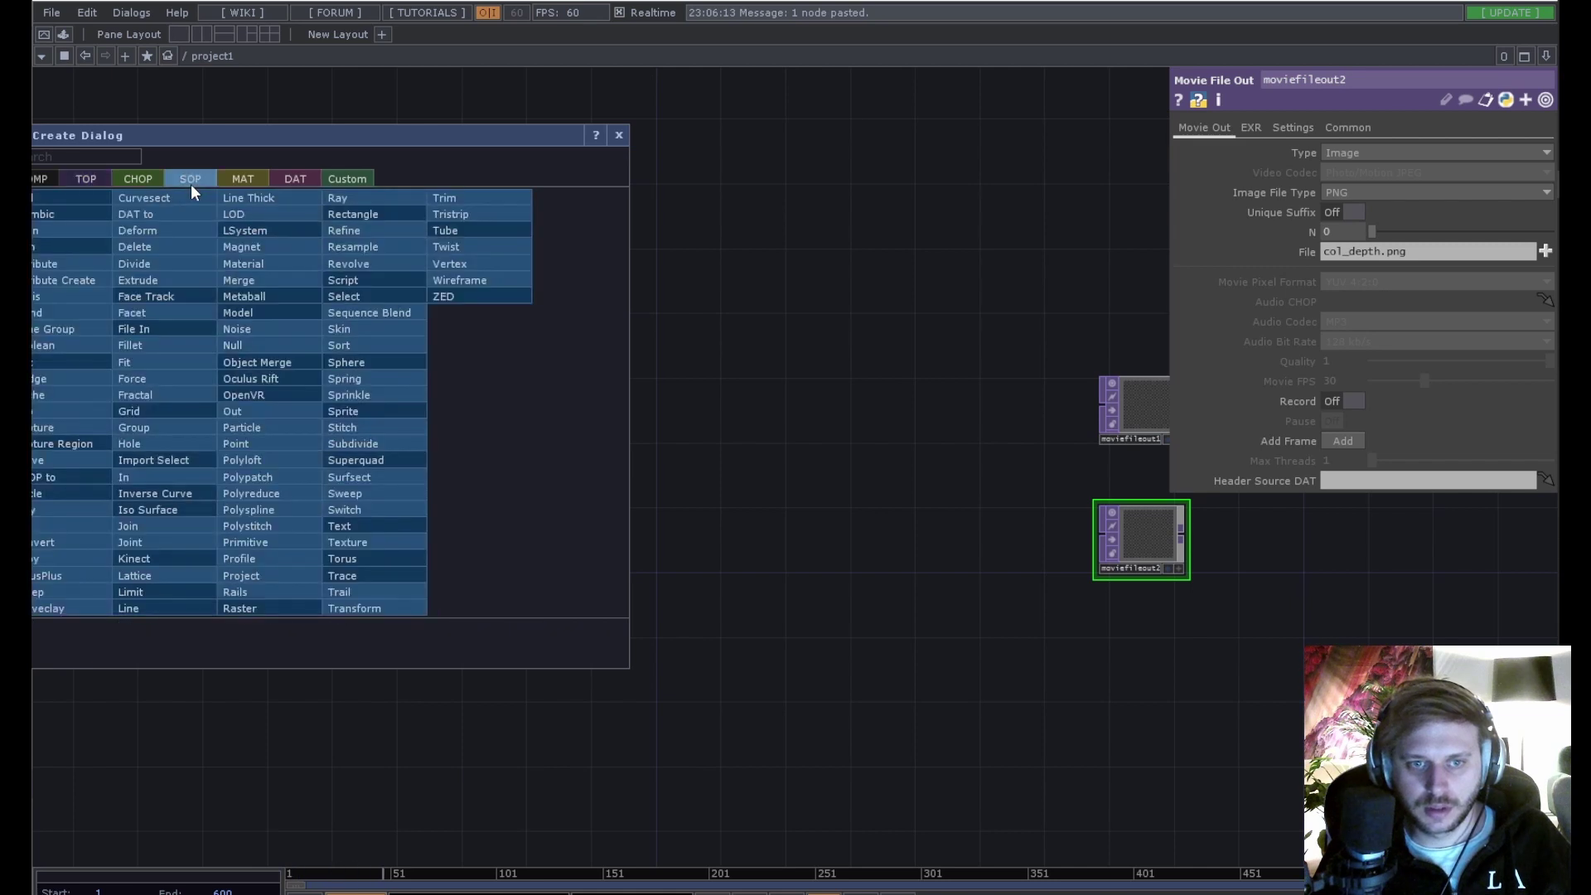
pyautogui.click(192, 396)
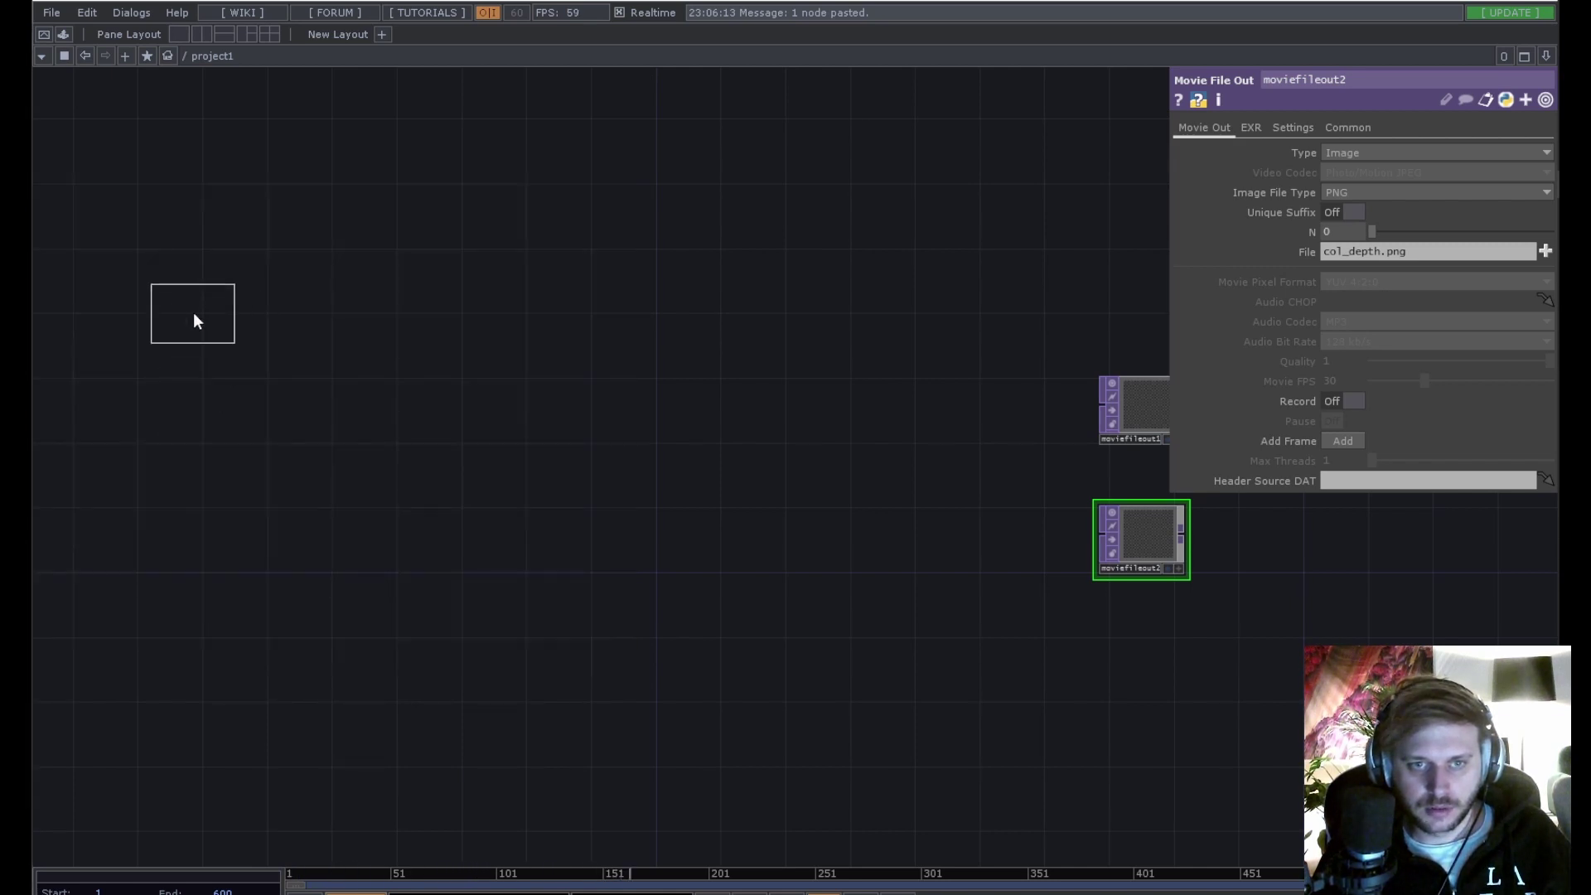
pyautogui.click(192, 312)
pyautogui.moveTo(450, 365); pyautogui.dragTo(497, 501)
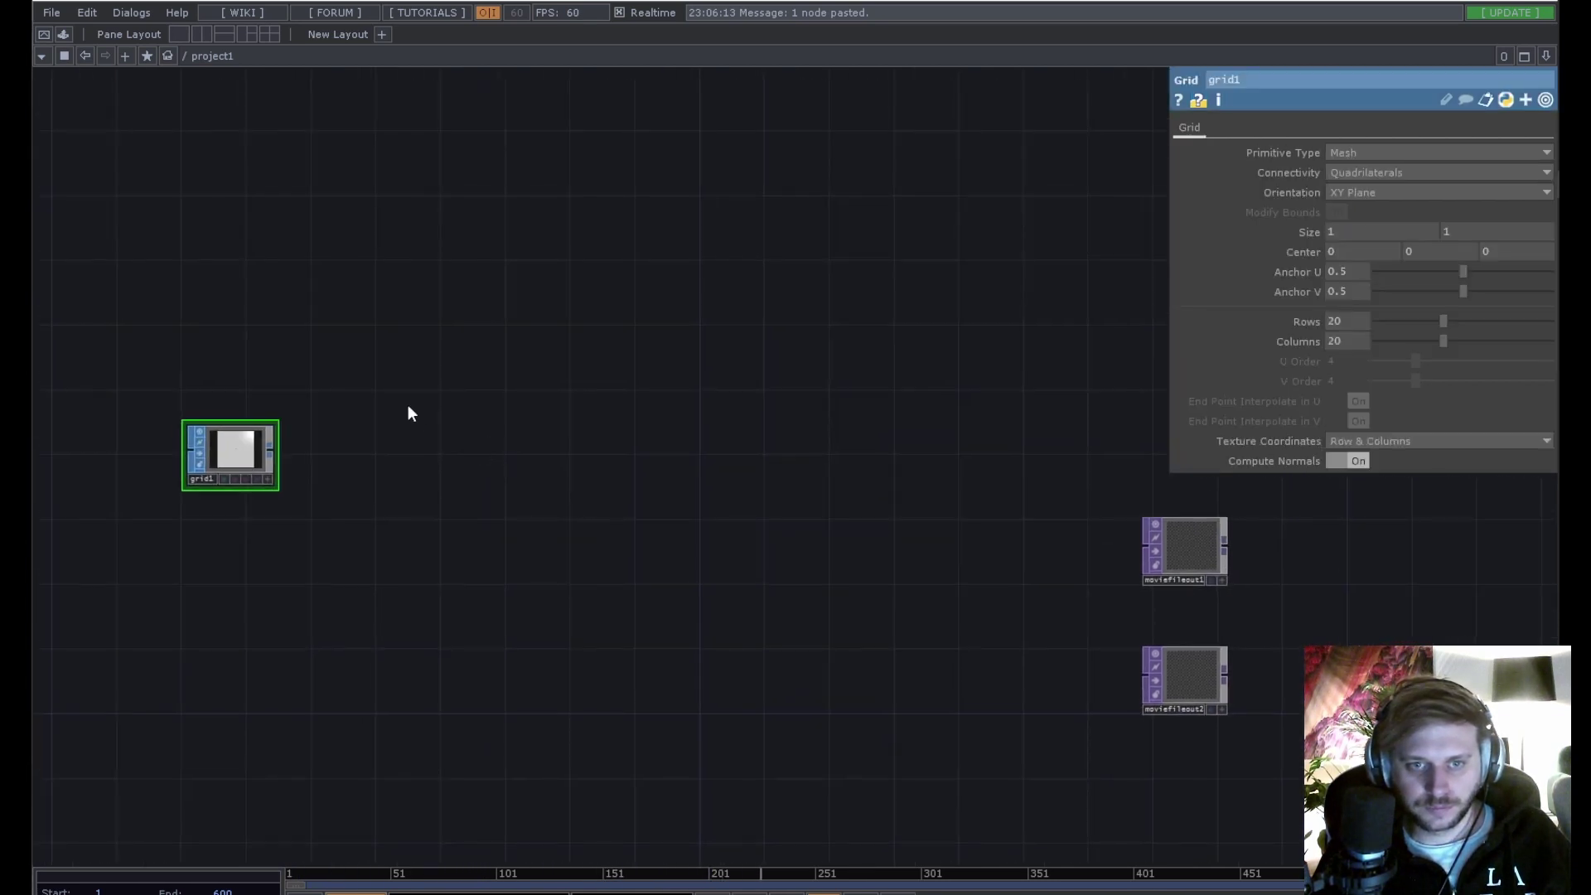
pyautogui.rightClick(272, 463)
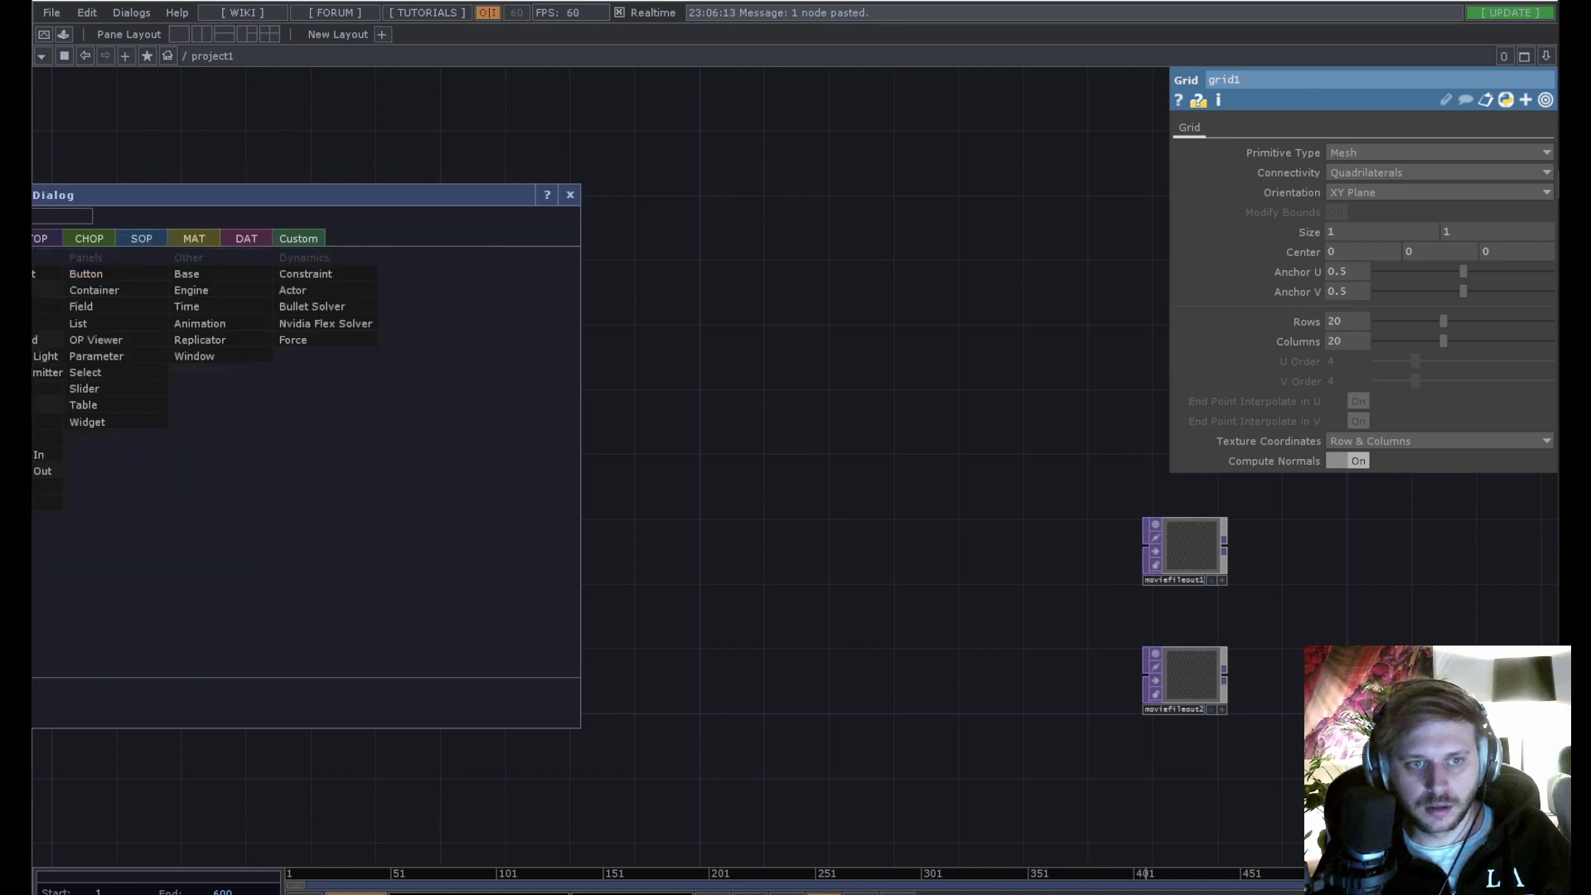
pyautogui.click(46, 389)
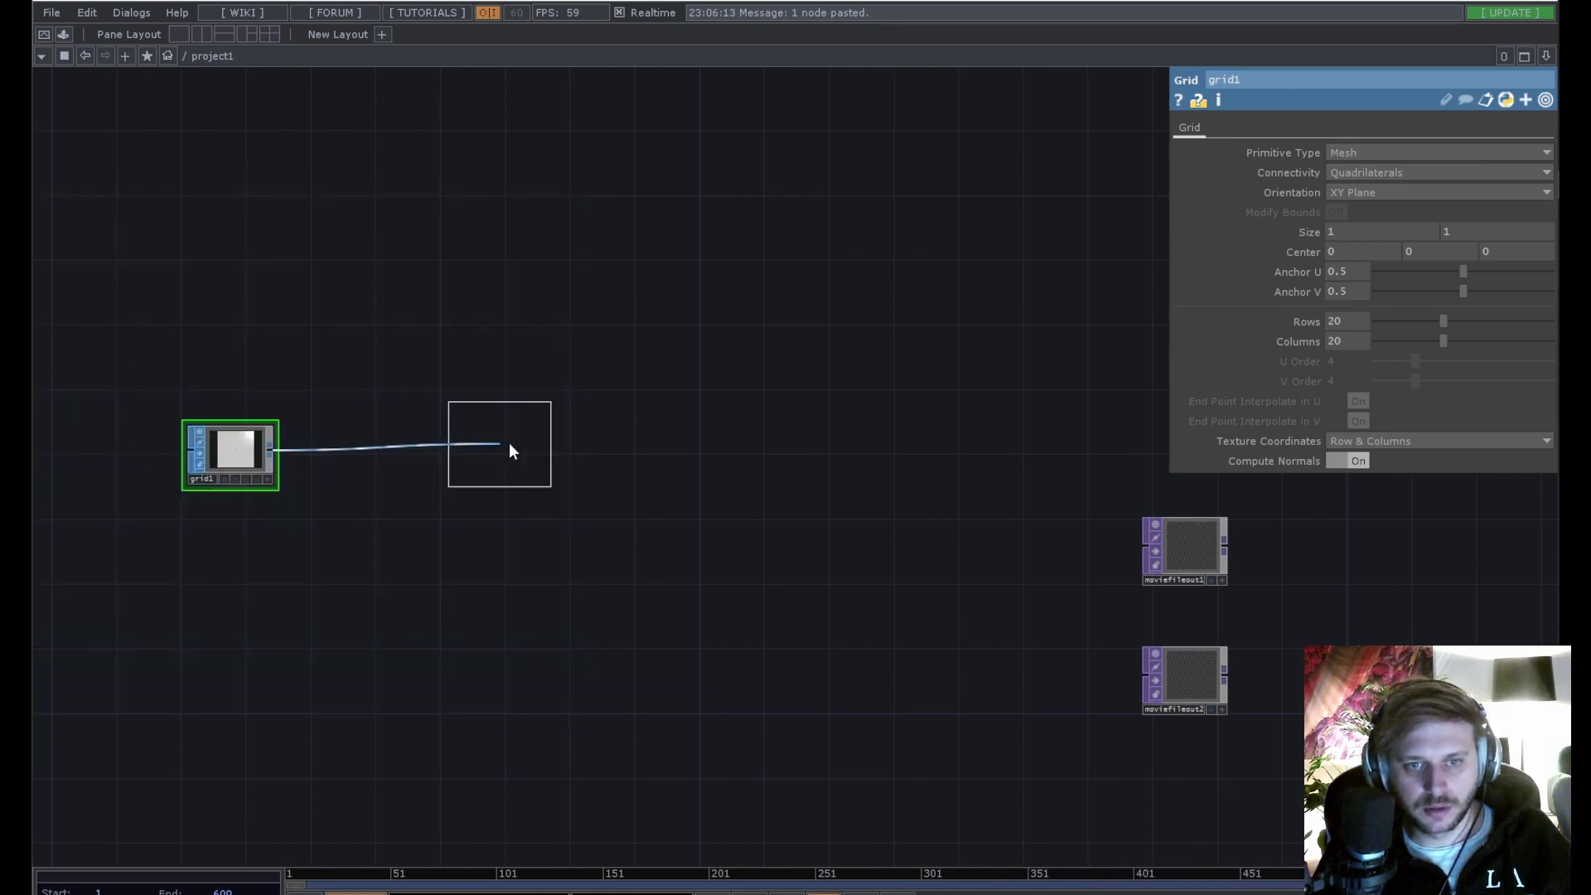
pyautogui.click(469, 455)
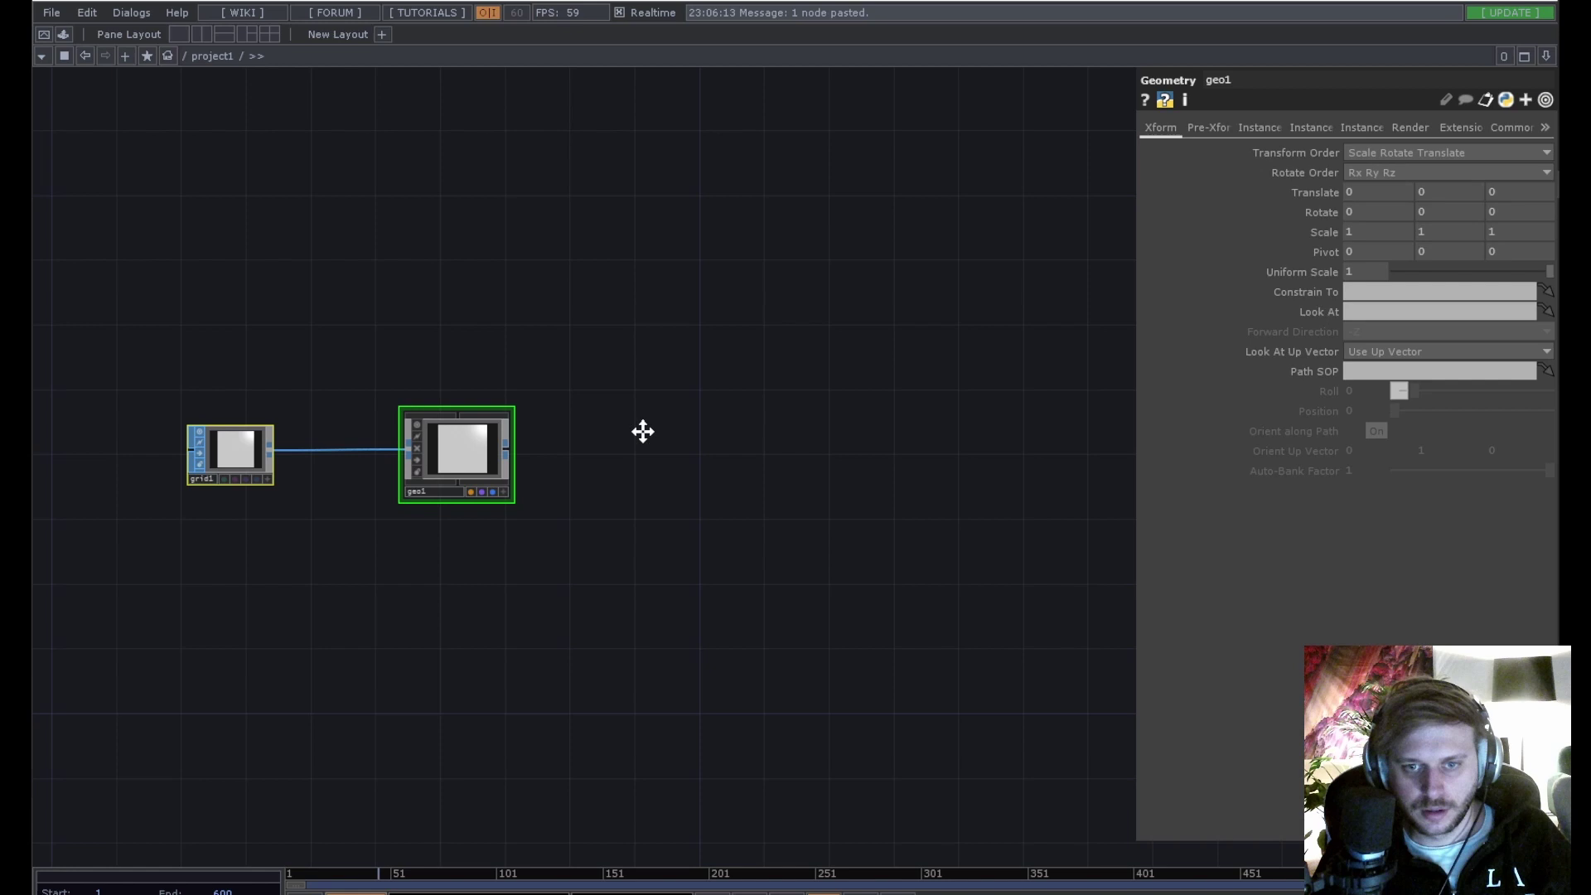
# Add a camera cam1 and a light light1 above it.
pyautogui.press('Tab')
pyautogui.click(249, 247)
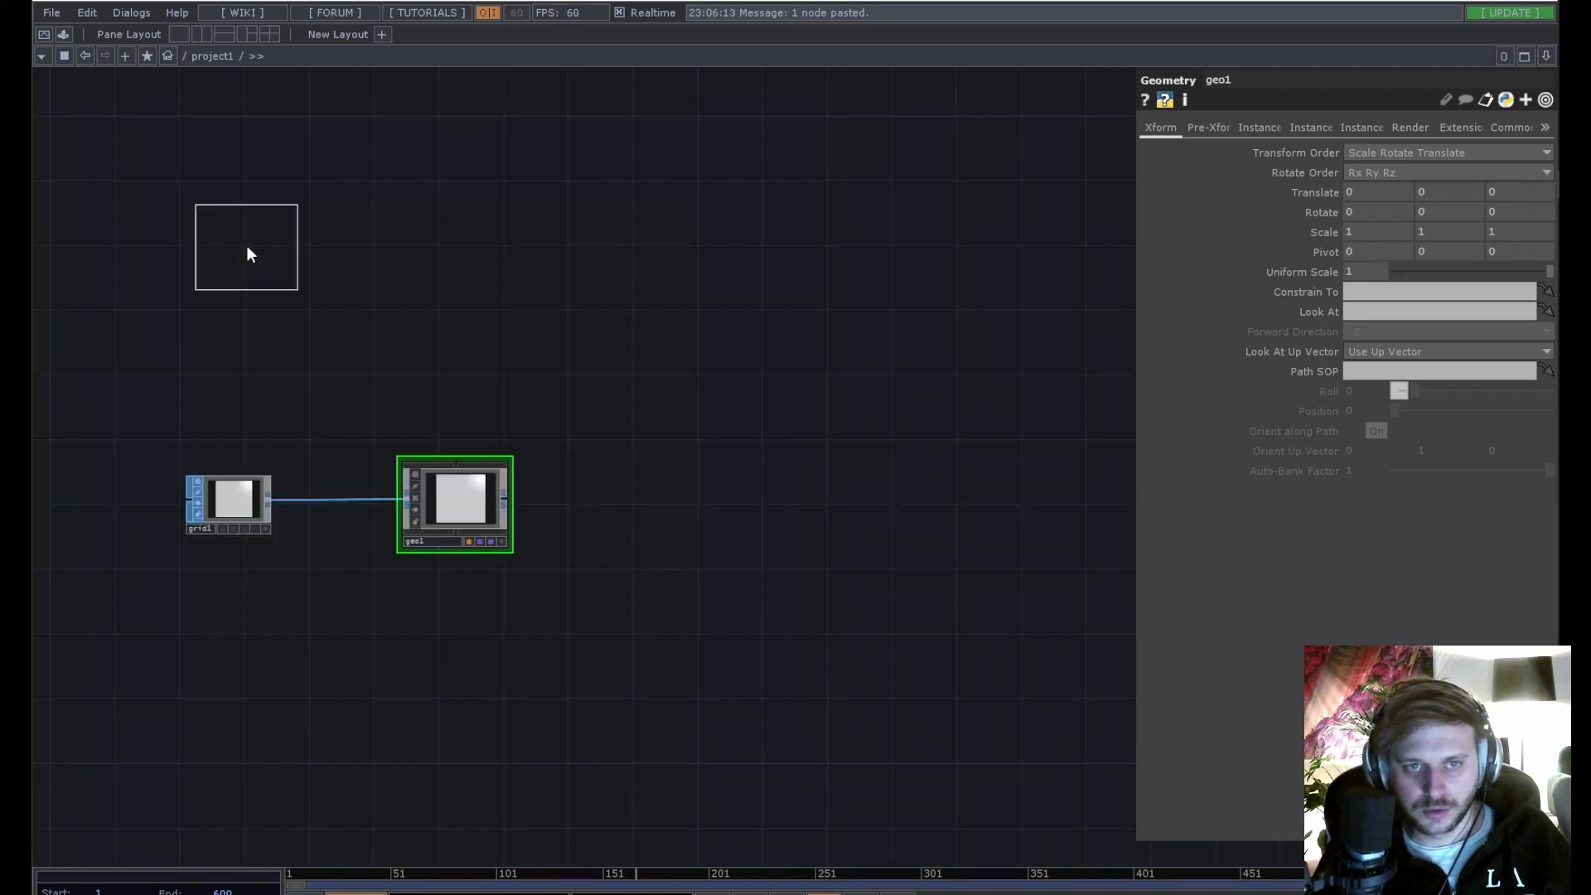
pyautogui.click(450, 374)
pyautogui.press('Tab')
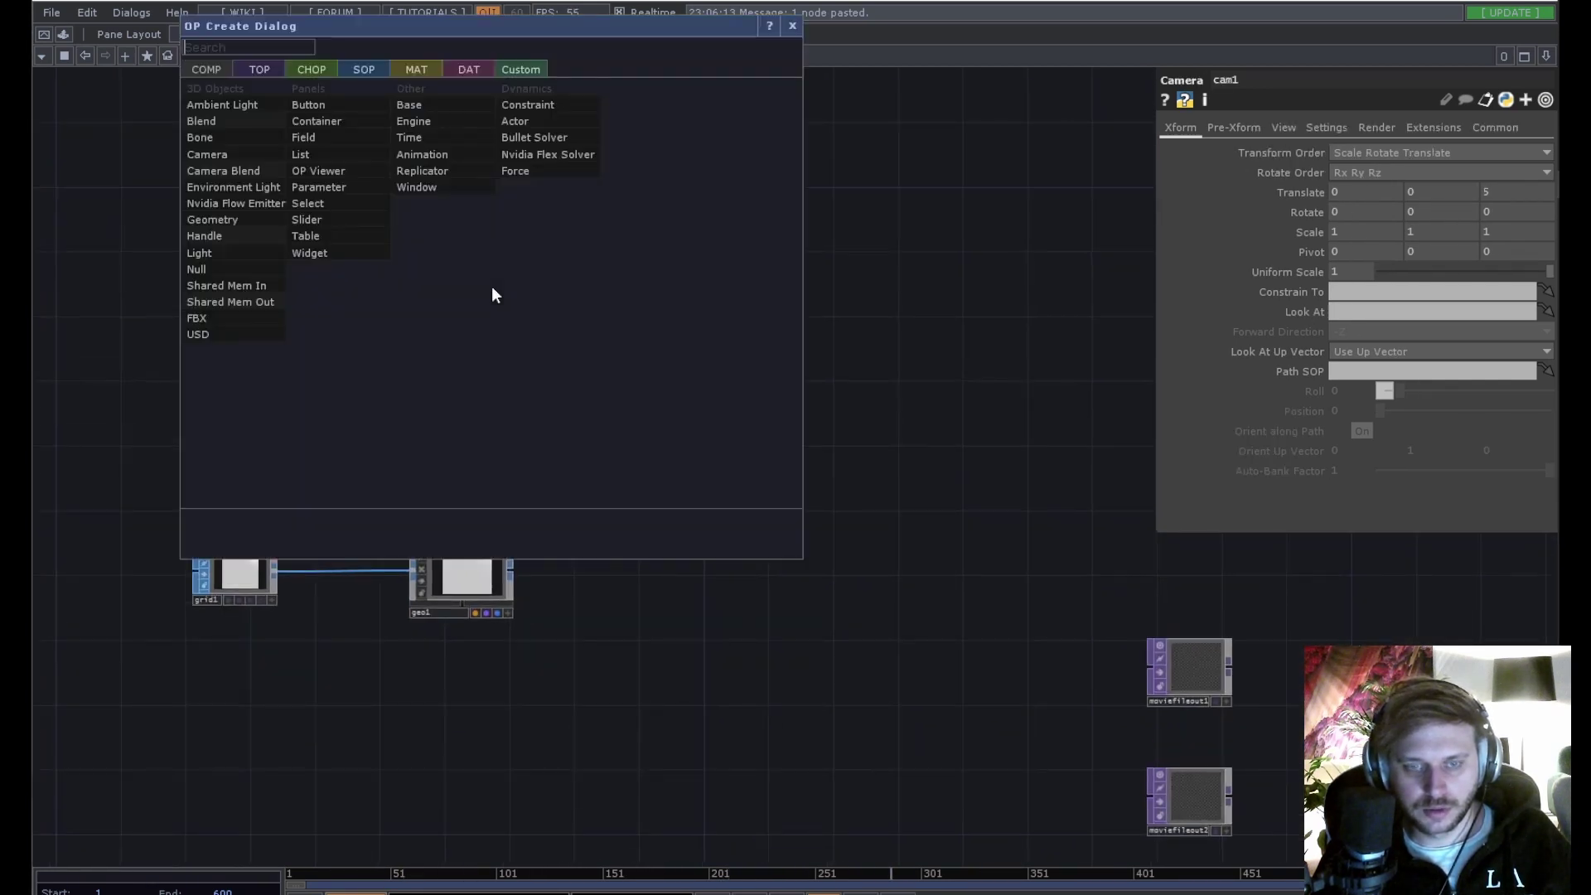
pyautogui.click(235, 253)
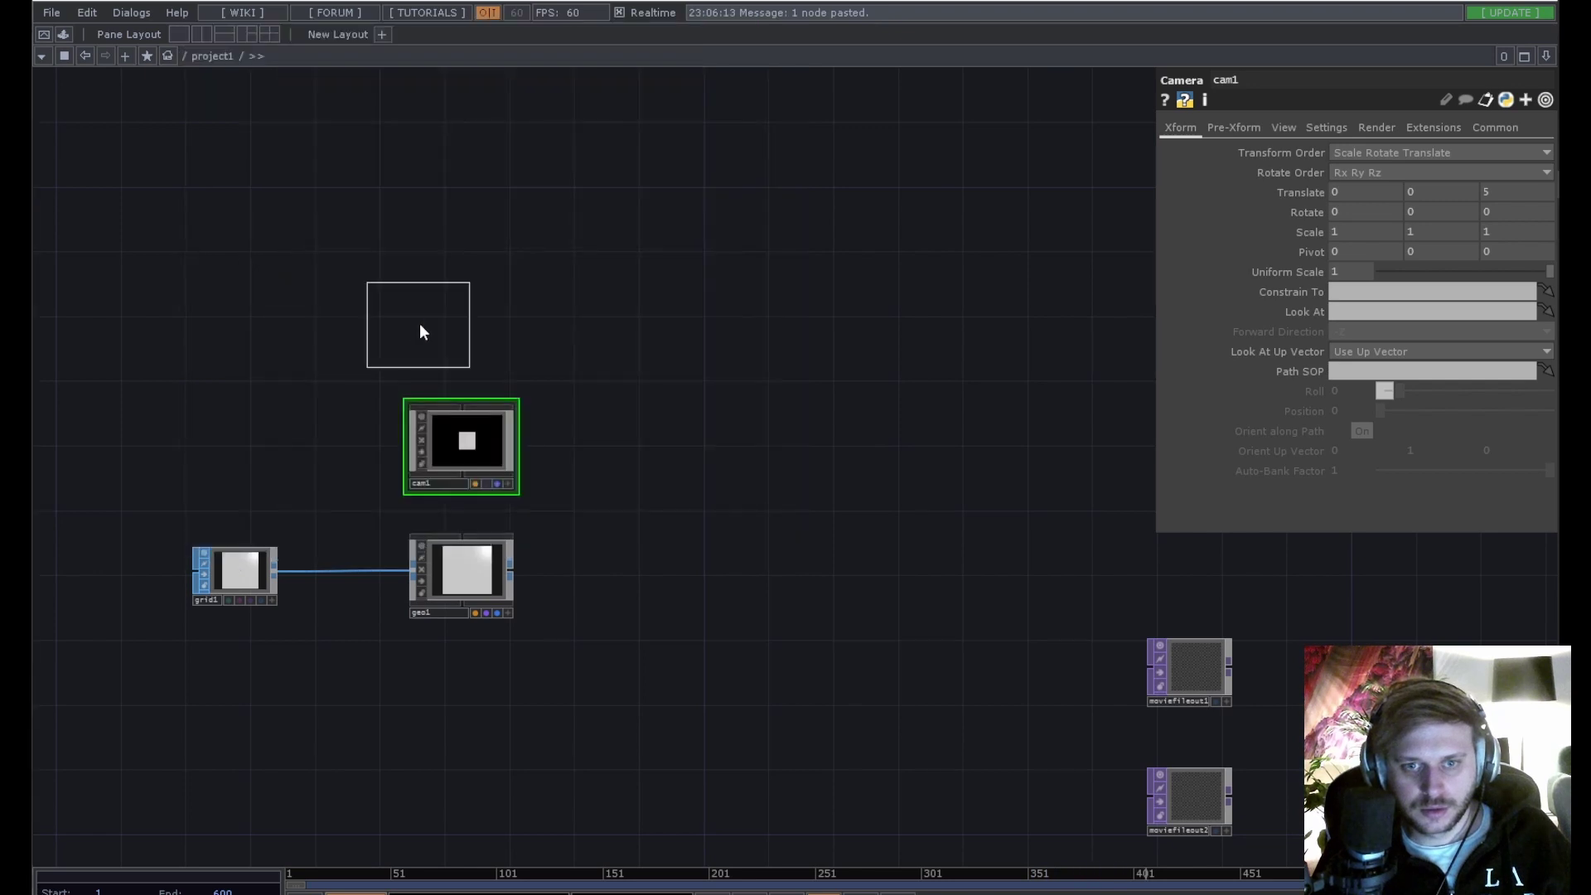
pyautogui.click(461, 316)
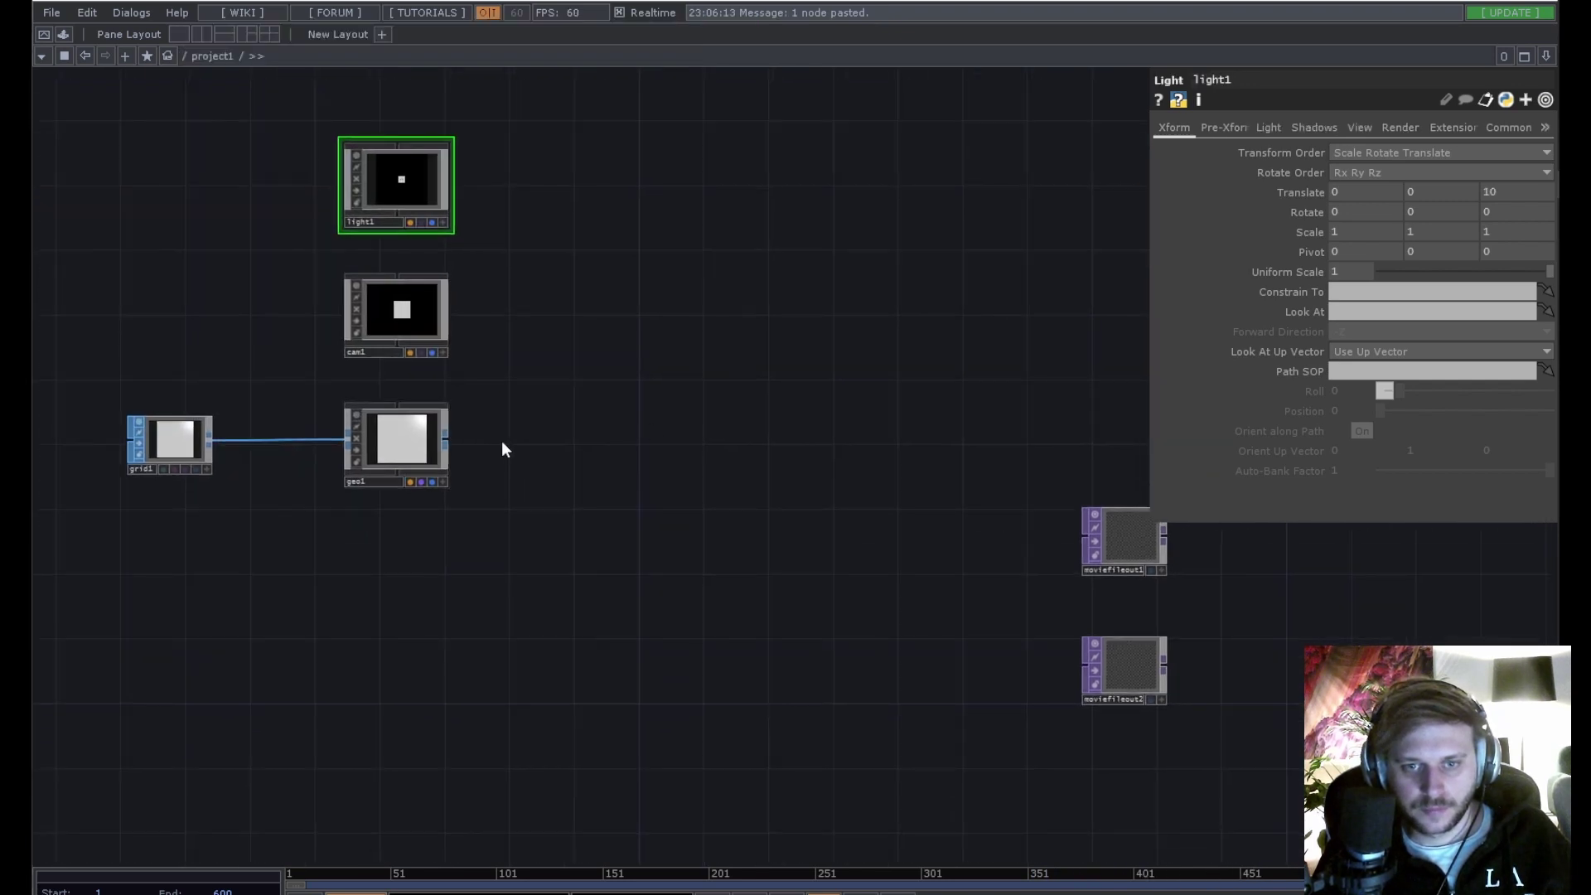
# Add a Render TOP render1 using the camera, light and geometry.
pyautogui.press('Tab')
pyautogui.click(261, 225)
pyautogui.write('re')
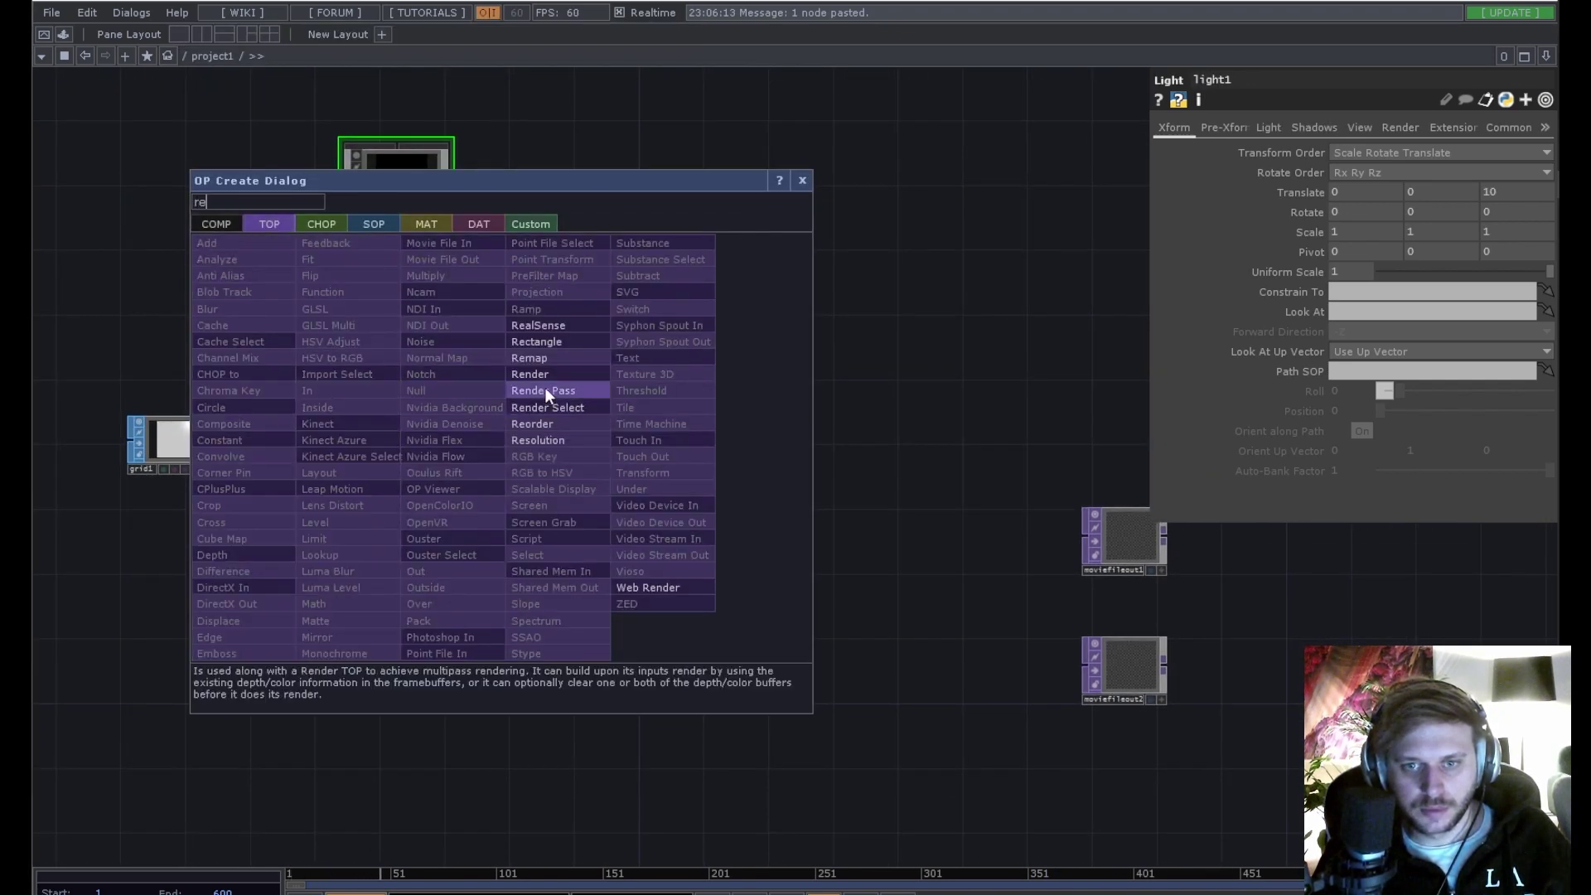
pyautogui.click(531, 374)
pyautogui.click(573, 444)
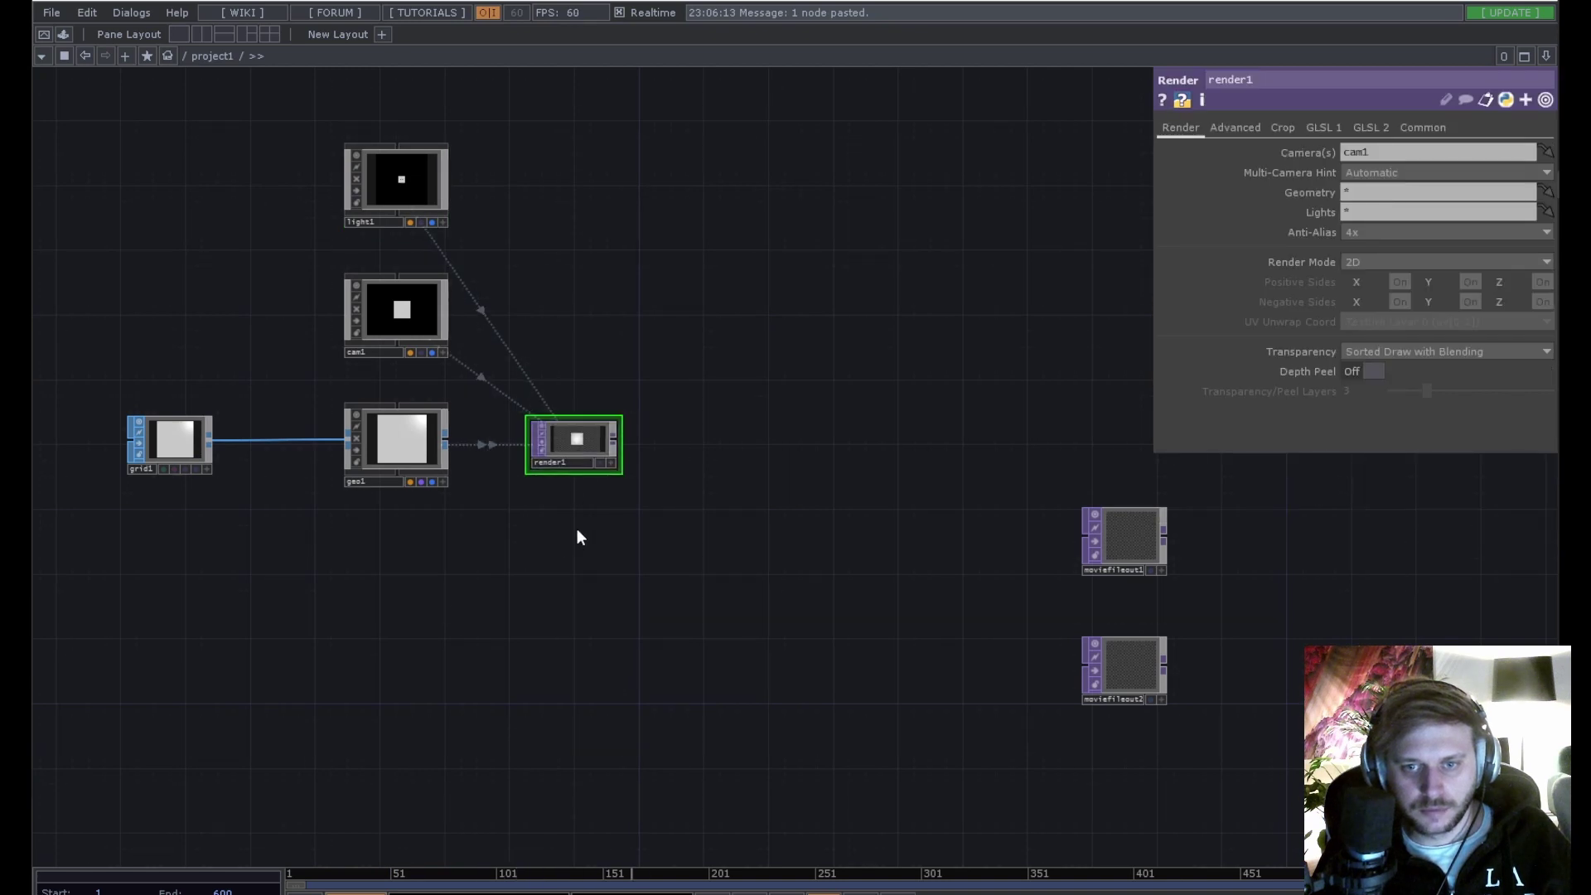
pyautogui.press('Tab')
# Add a Depth TOP depth1 below render1, reading render1.
pyautogui.write('d')
pyautogui.click(263, 666)
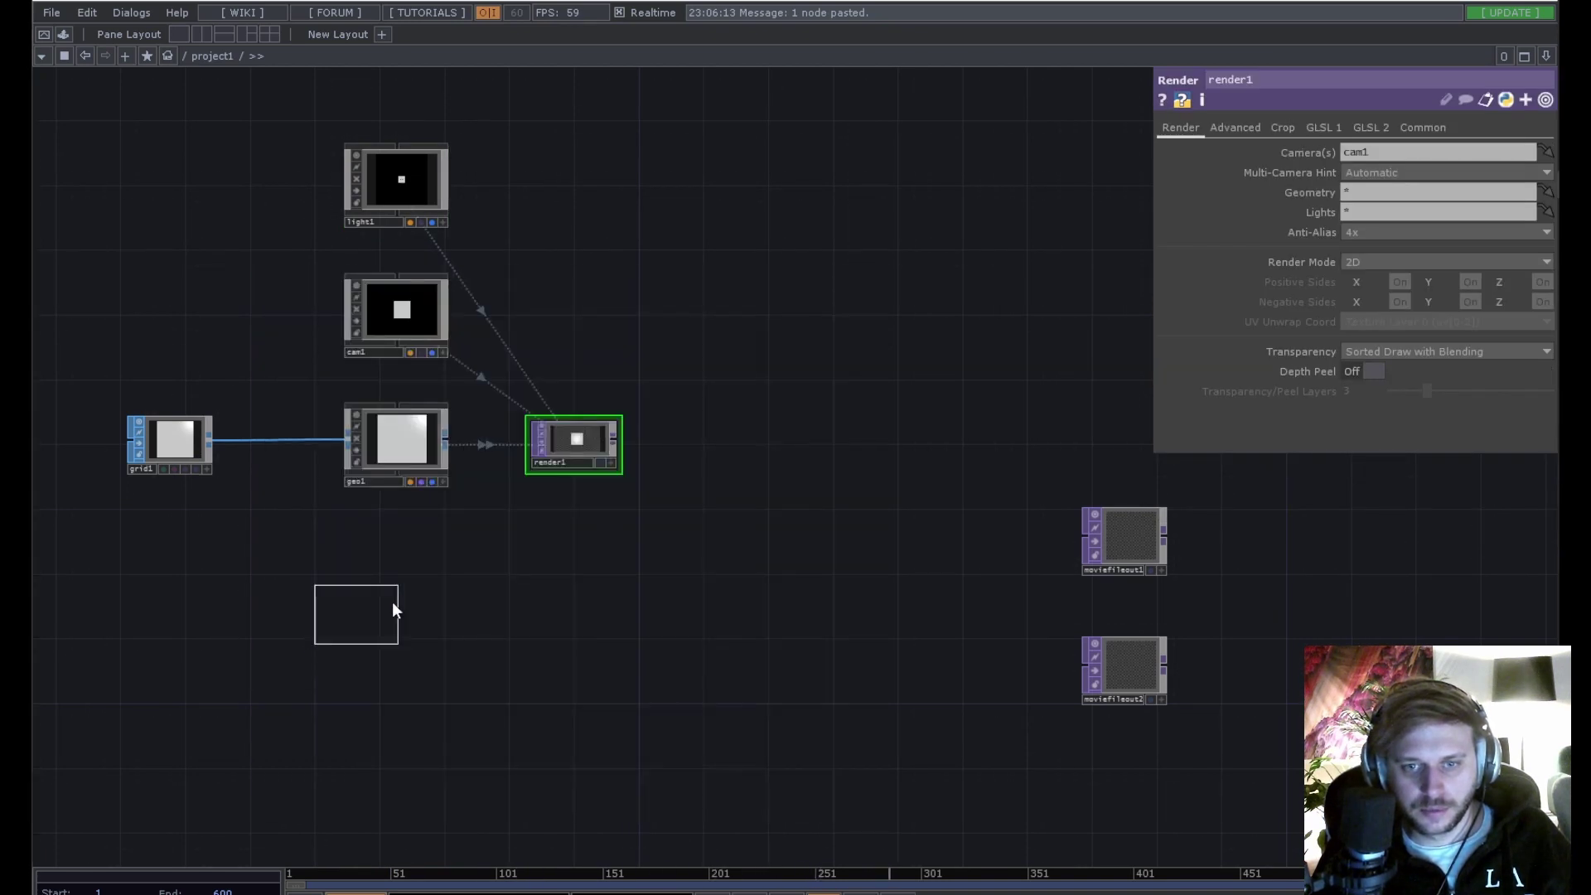
pyautogui.click(572, 539)
pyautogui.moveTo(575, 441); pyautogui.dragTo(568, 534)
pyautogui.moveTo(692, 540); pyautogui.dragTo(650, 476, button='middle')
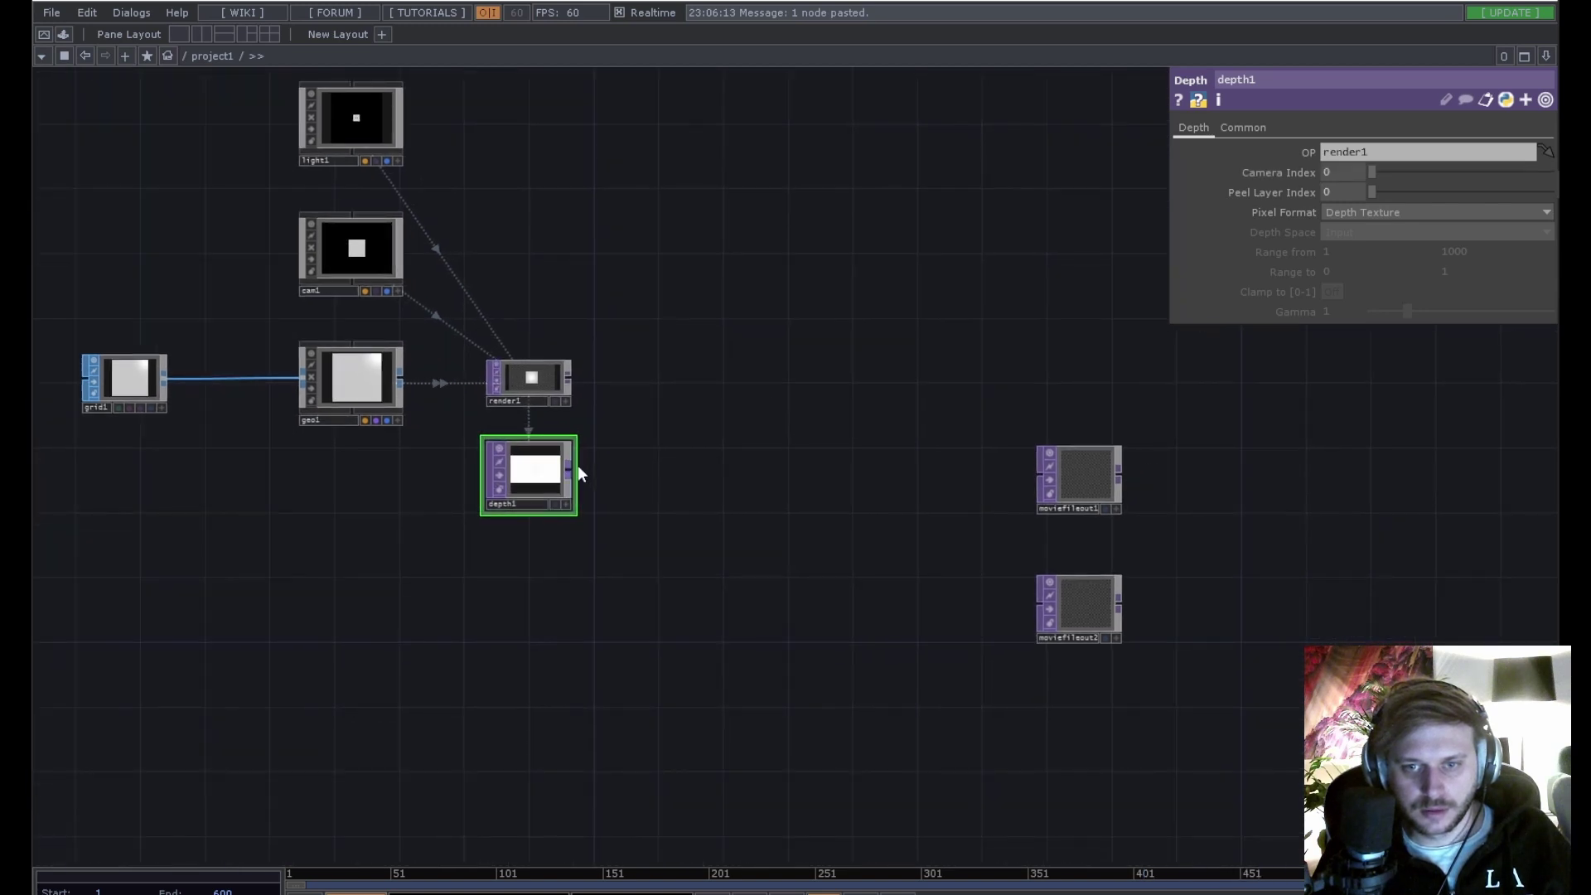
# Wire depth1 into moviefileout2 and render1 into moviefileout1.
pyautogui.moveTo(579, 465); pyautogui.dragTo(1038, 604)
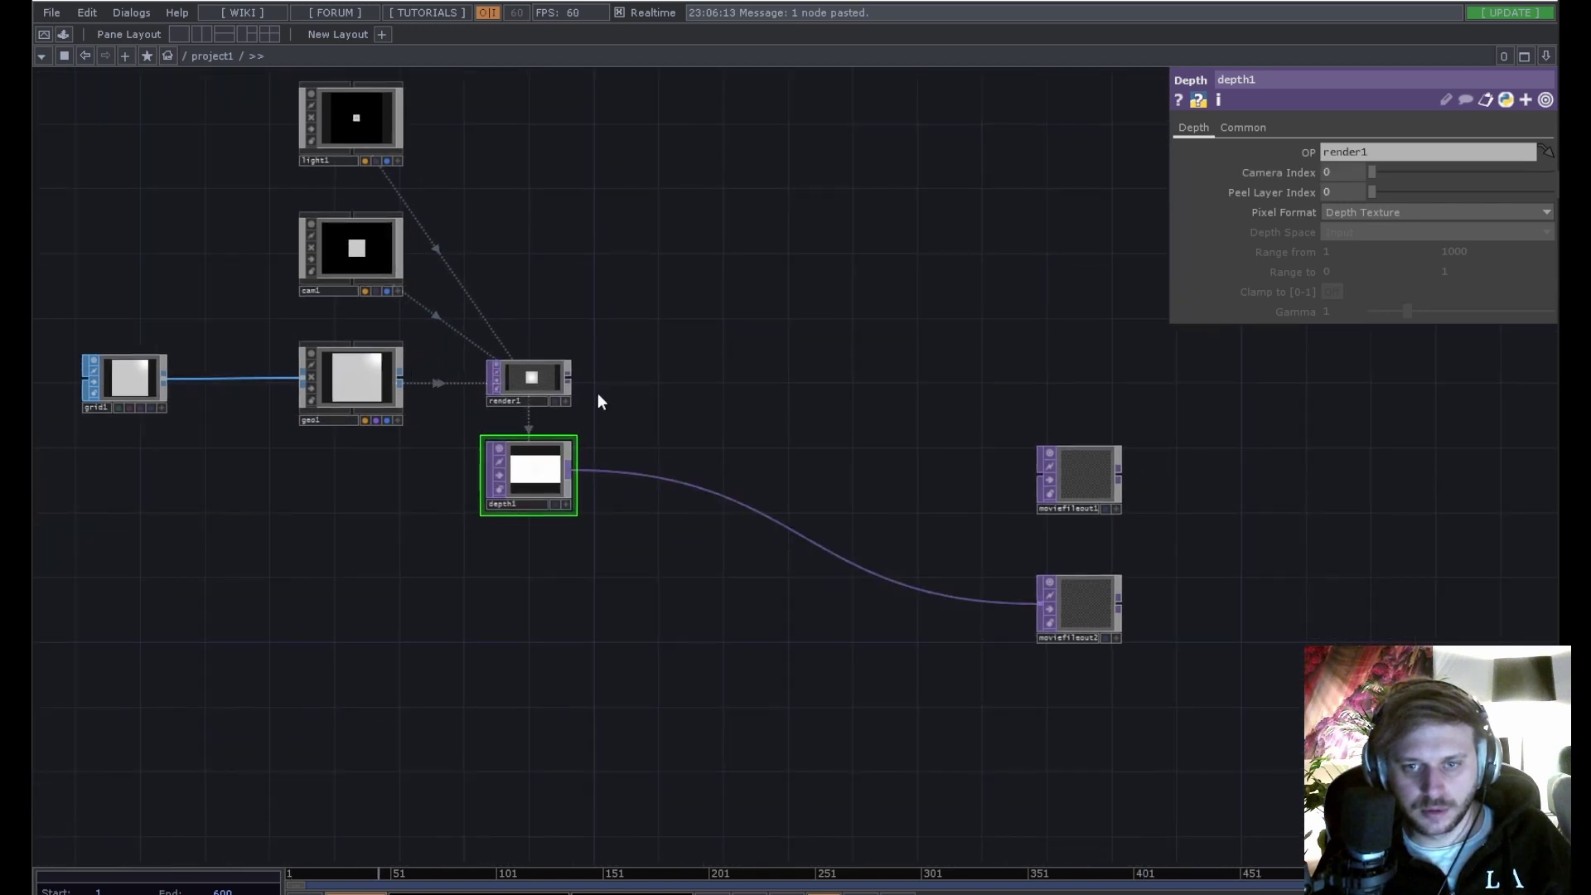
pyautogui.moveTo(568, 379); pyautogui.dragTo(1127, 699)
pyautogui.moveTo(1074, 484); pyautogui.dragTo(1074, 403)
# Set render1's Common page resolution to 1200 x 1200.
pyautogui.click(530, 380)
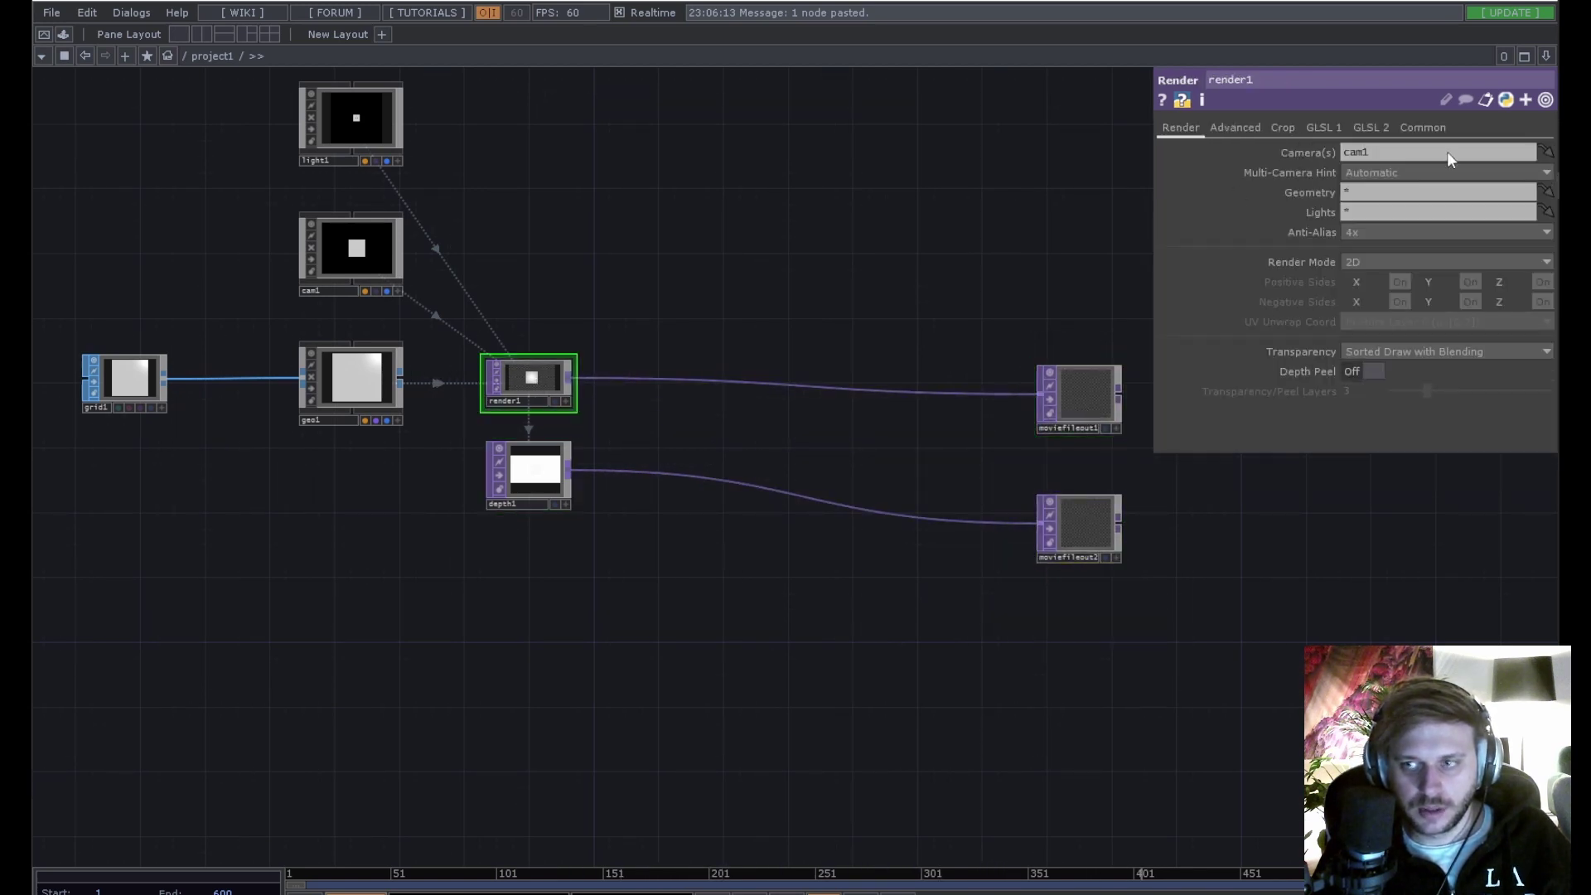
pyautogui.click(1423, 128)
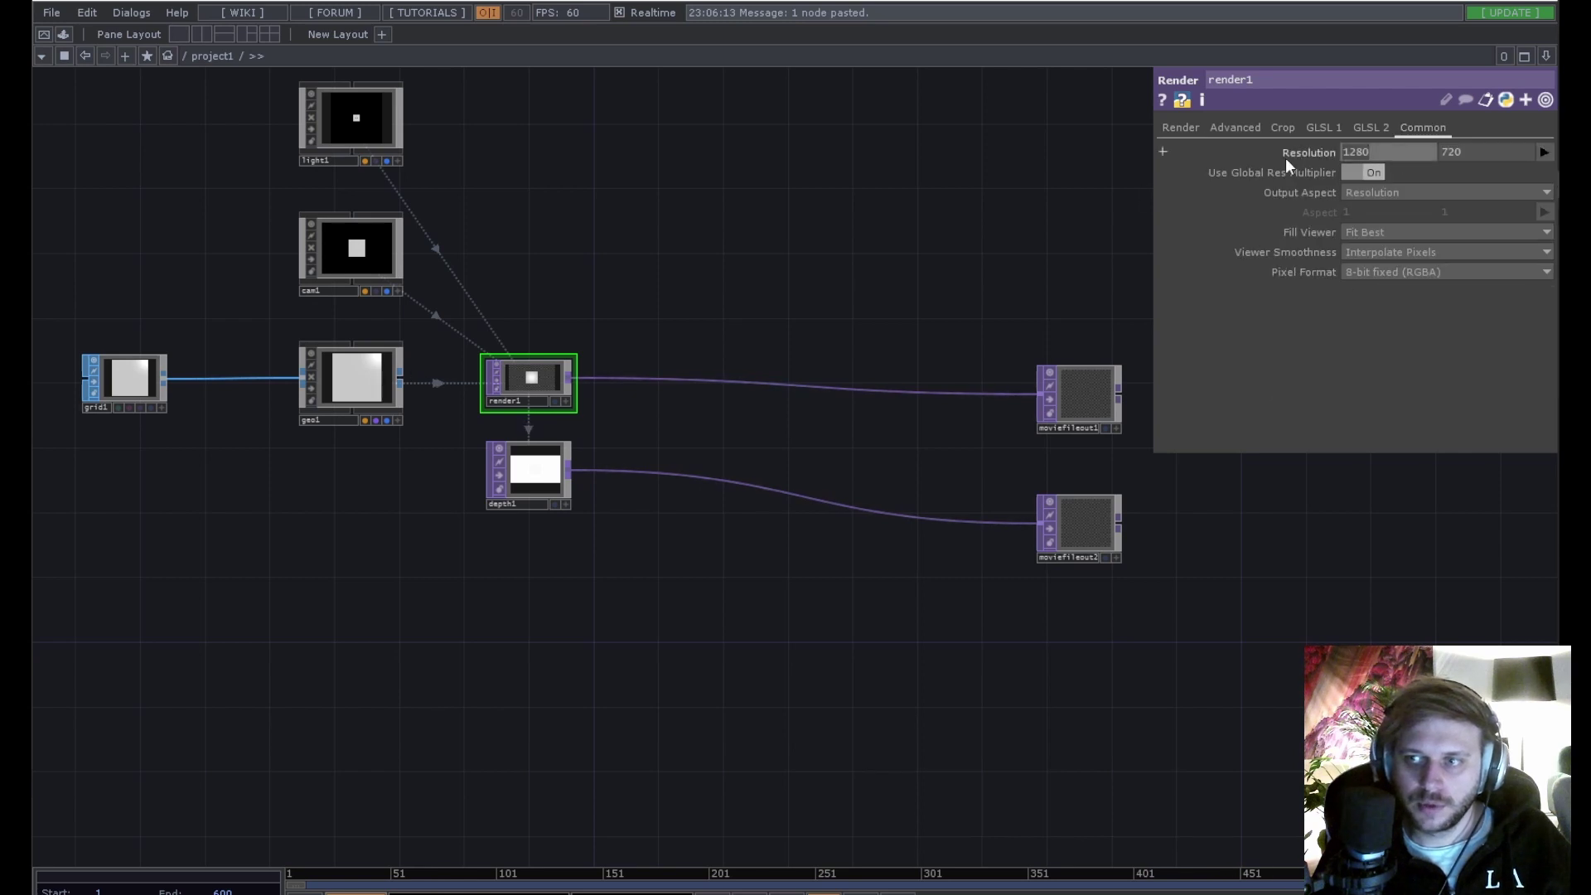
pyautogui.write('12')
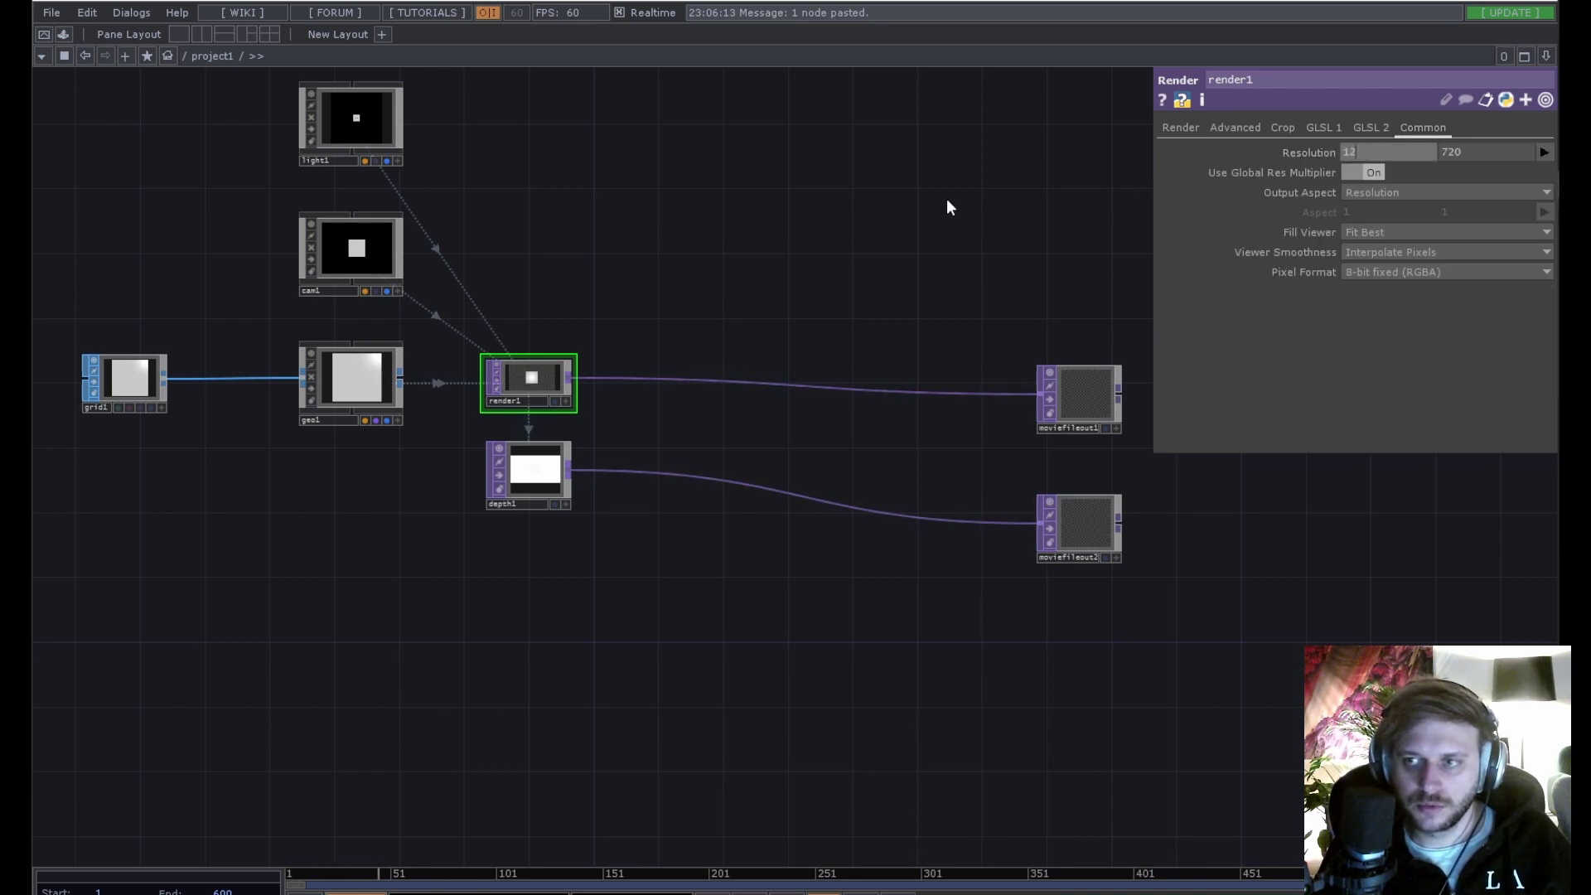
pyautogui.write('00')
pyautogui.click(1478, 152)
pyautogui.write('1200')
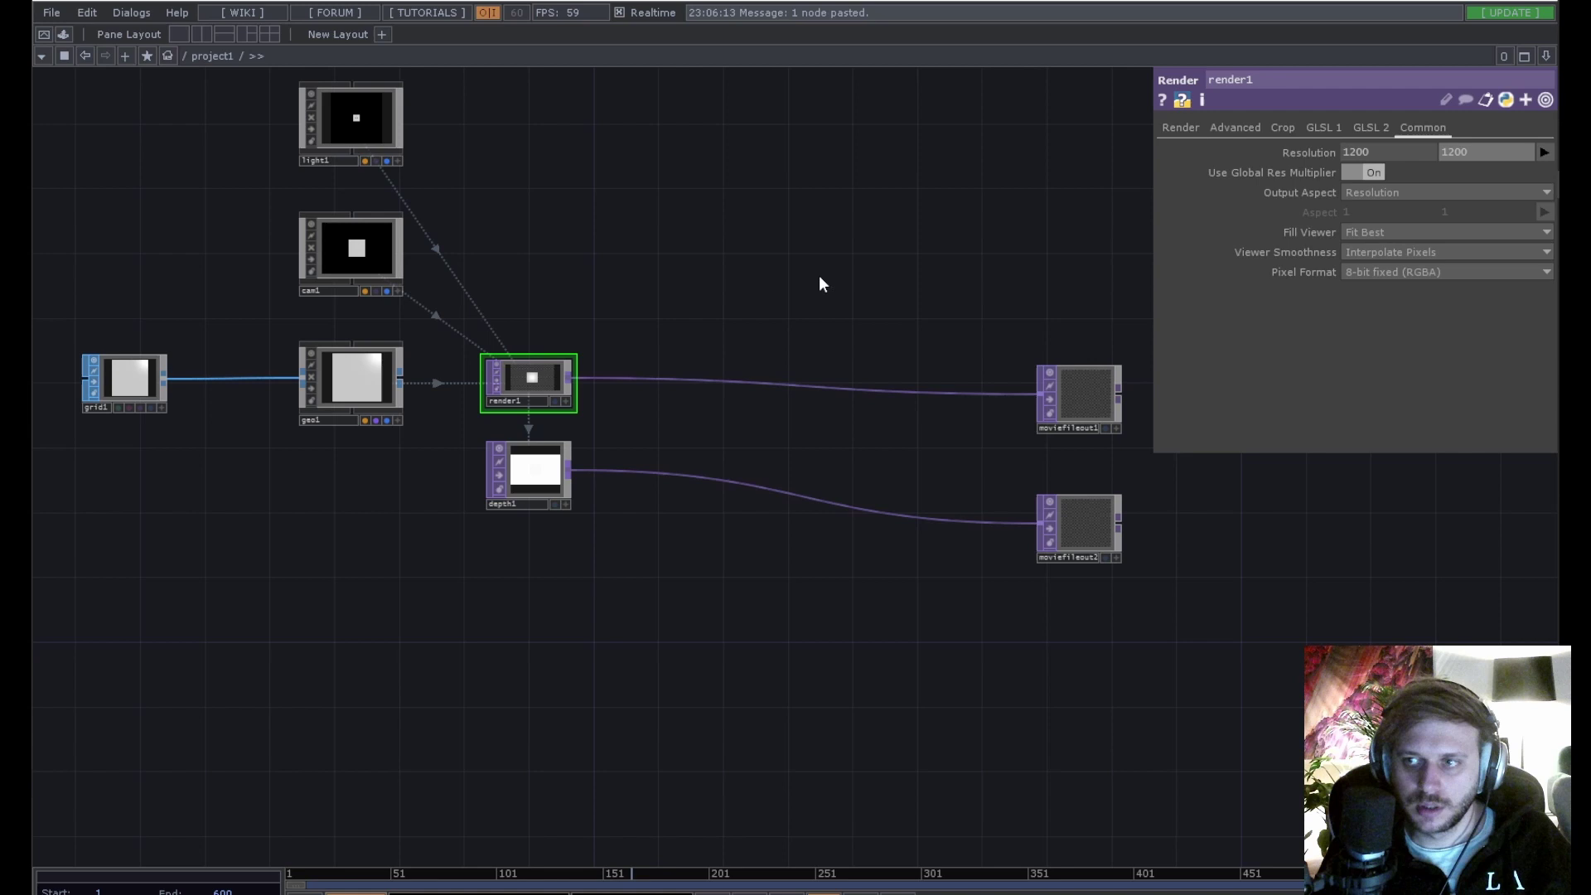
pyautogui.press('Return')
pyautogui.moveTo(625, 525); pyautogui.dragTo(450, 548)
pyautogui.press('h')
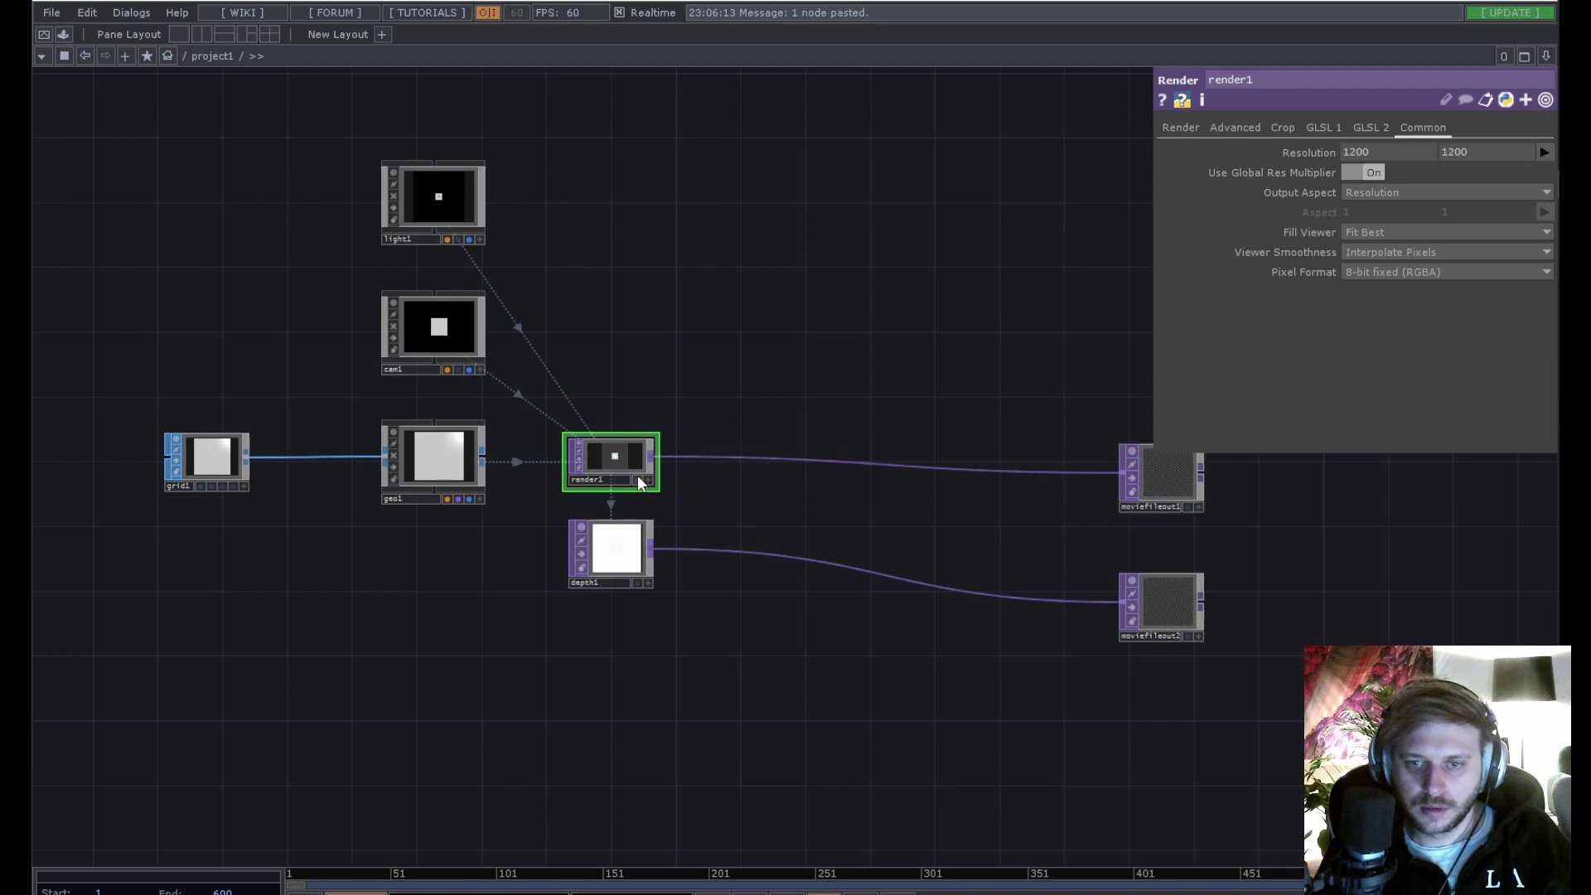
# Insert null1 on the render1-to-moviefileout1 wire and turn on its display flag.
pyautogui.rightClick(833, 459)
pyautogui.click(852, 459)
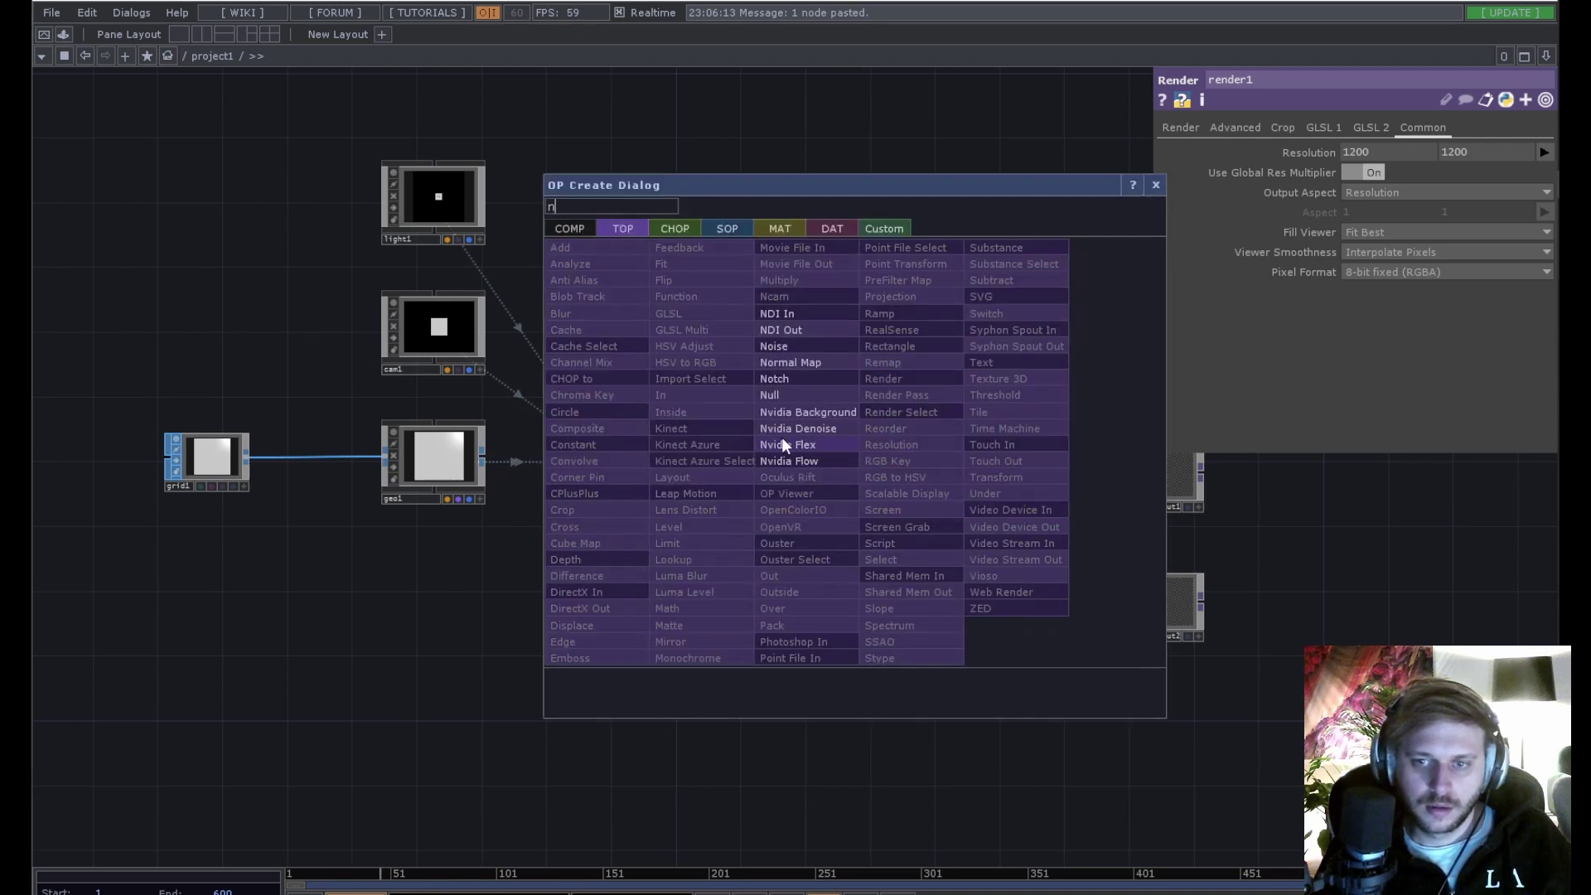
pyautogui.click(777, 396)
pyautogui.click(1022, 461)
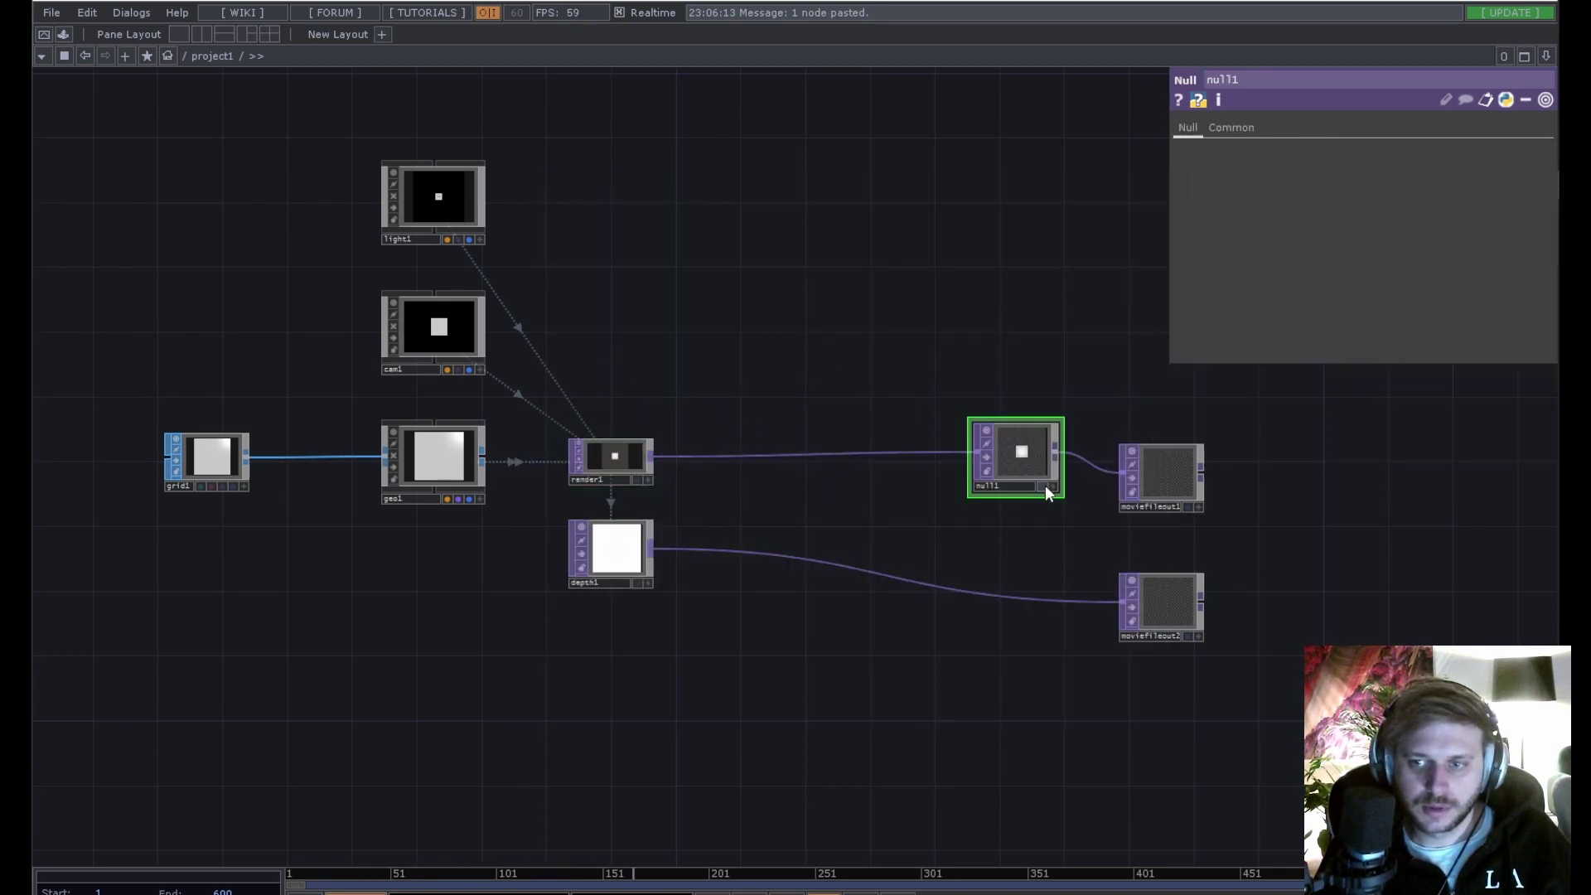
pyautogui.click(1042, 485)
# Move cam1 closer by setting its Z translate to 1.8.
pyautogui.moveTo(499, 658); pyautogui.dragTo(718, 625)
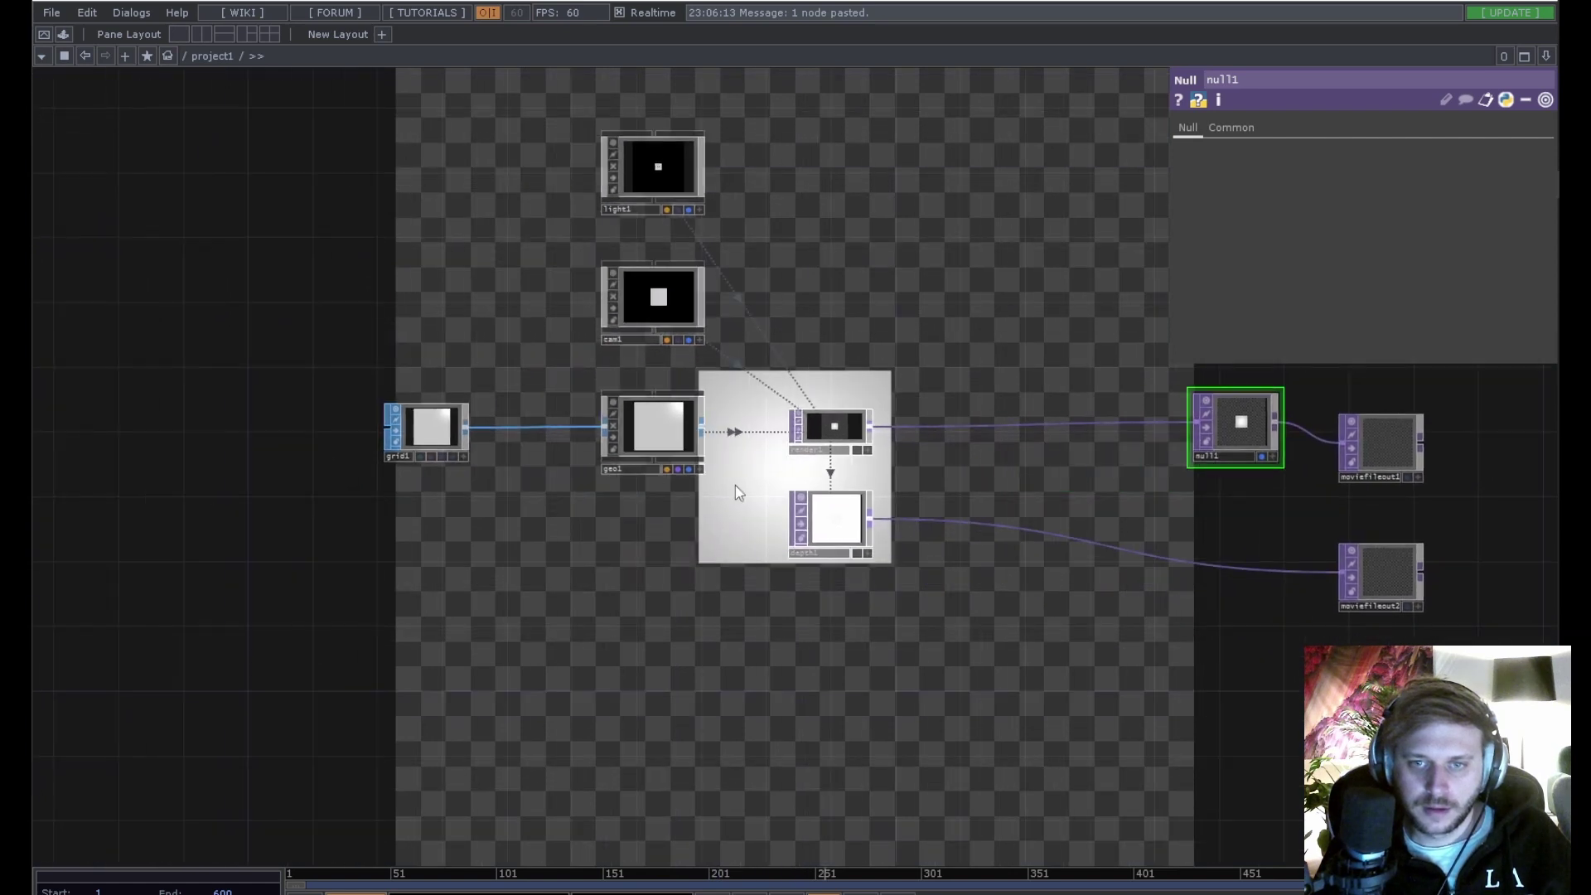
pyautogui.click(651, 307)
pyautogui.moveTo(1534, 191)
pyautogui.mouseDown()
pyautogui.moveTo(1518, 191)
pyautogui.moveTo(1534, 192)
pyautogui.mouseUp()
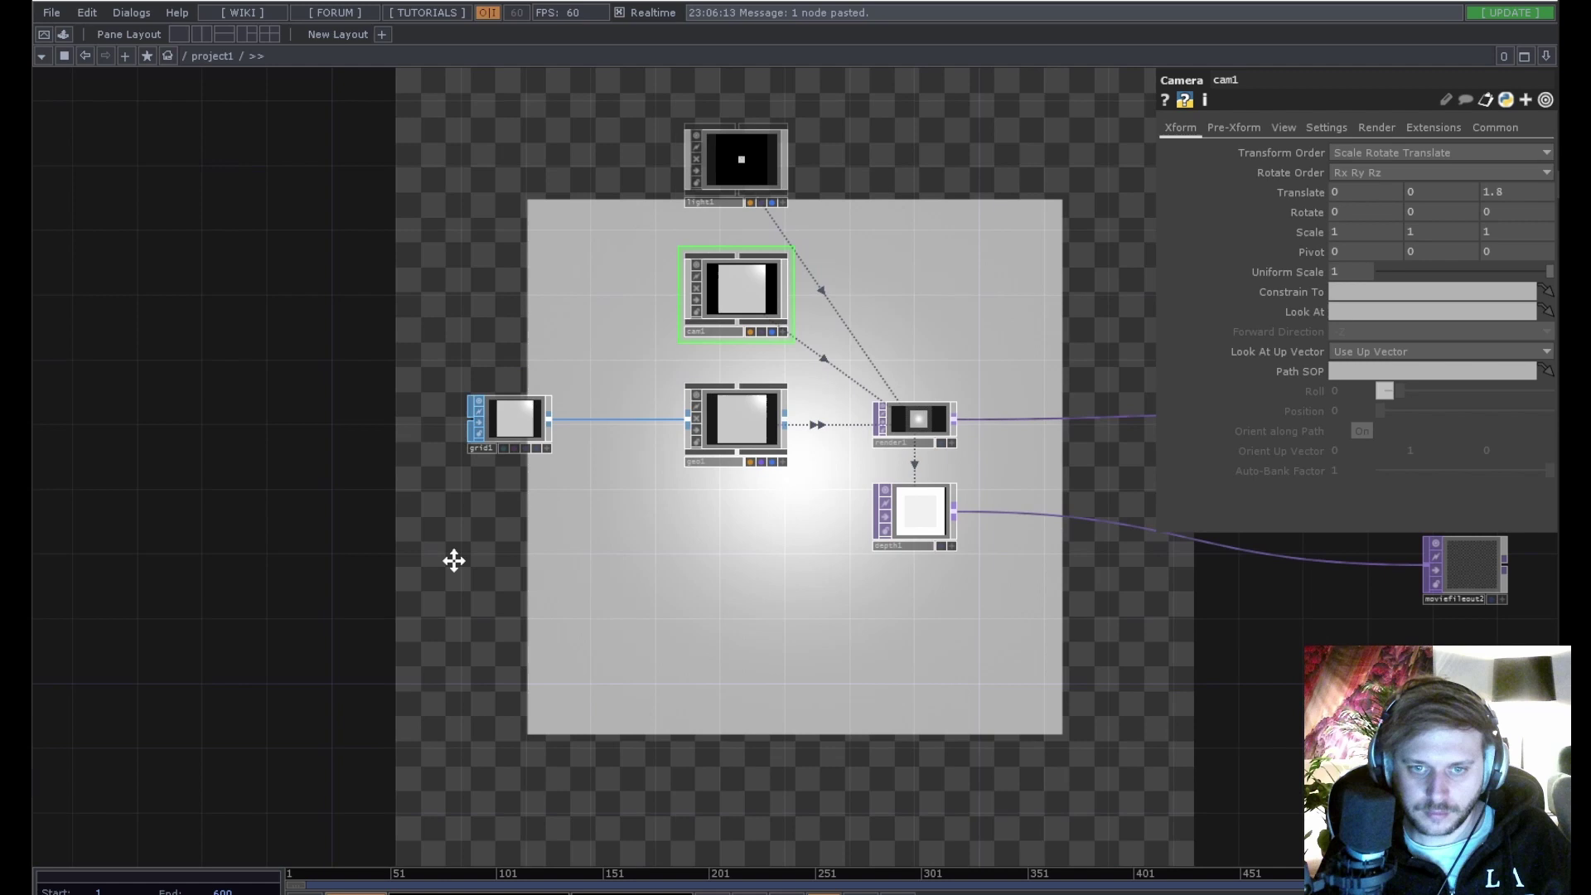
# Add noise1 at 1200 x 1200 resolution with Monochrome turned off.
pyautogui.press('Tab')
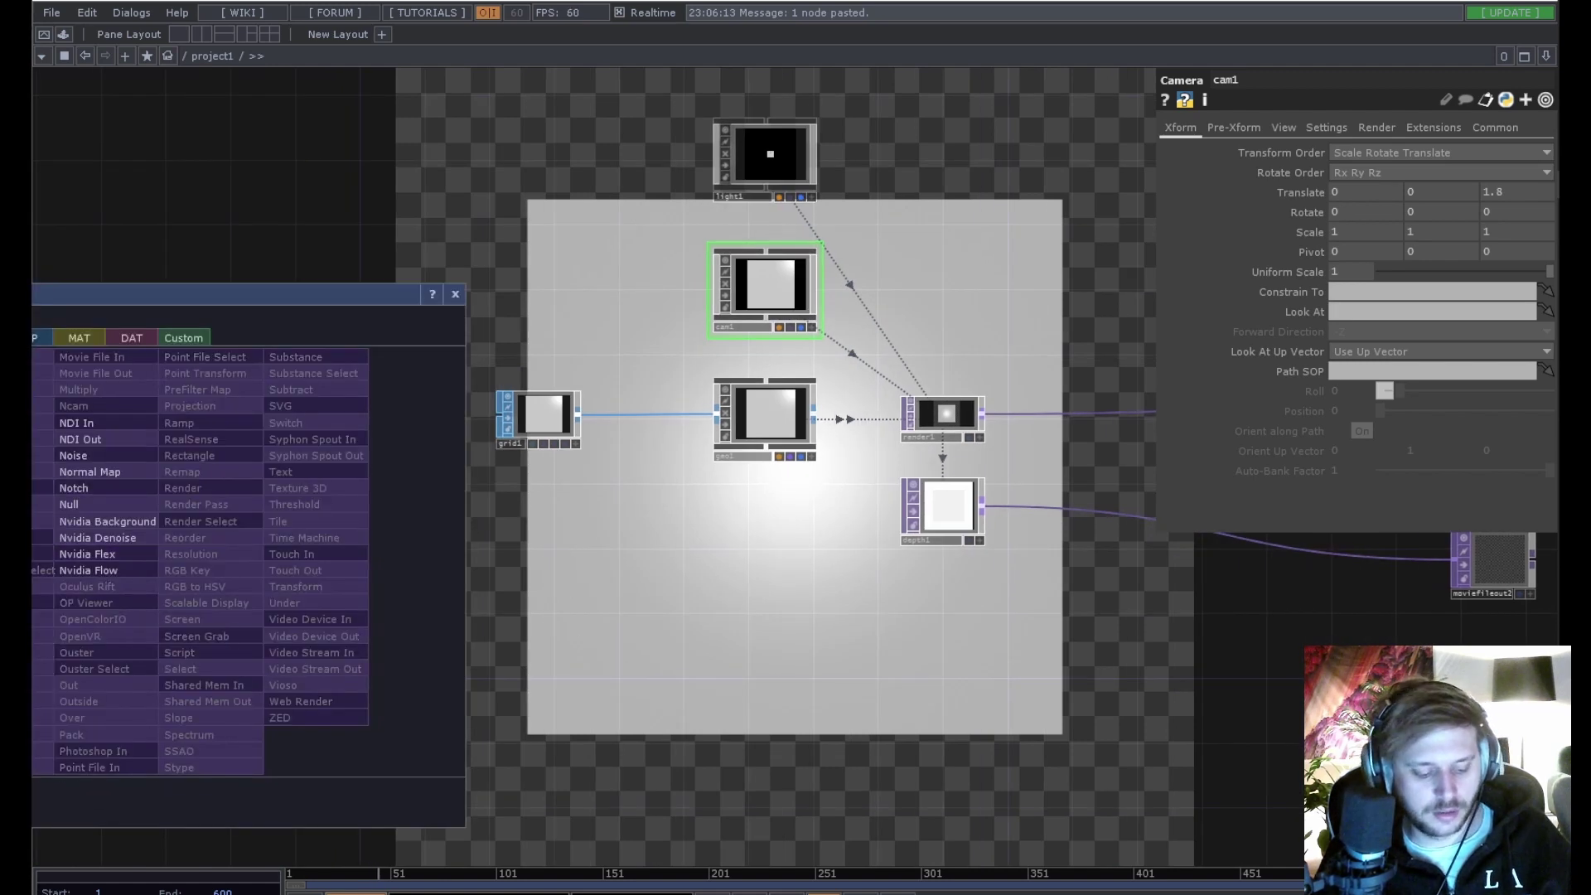
pyautogui.click(75, 455)
pyautogui.click(236, 580)
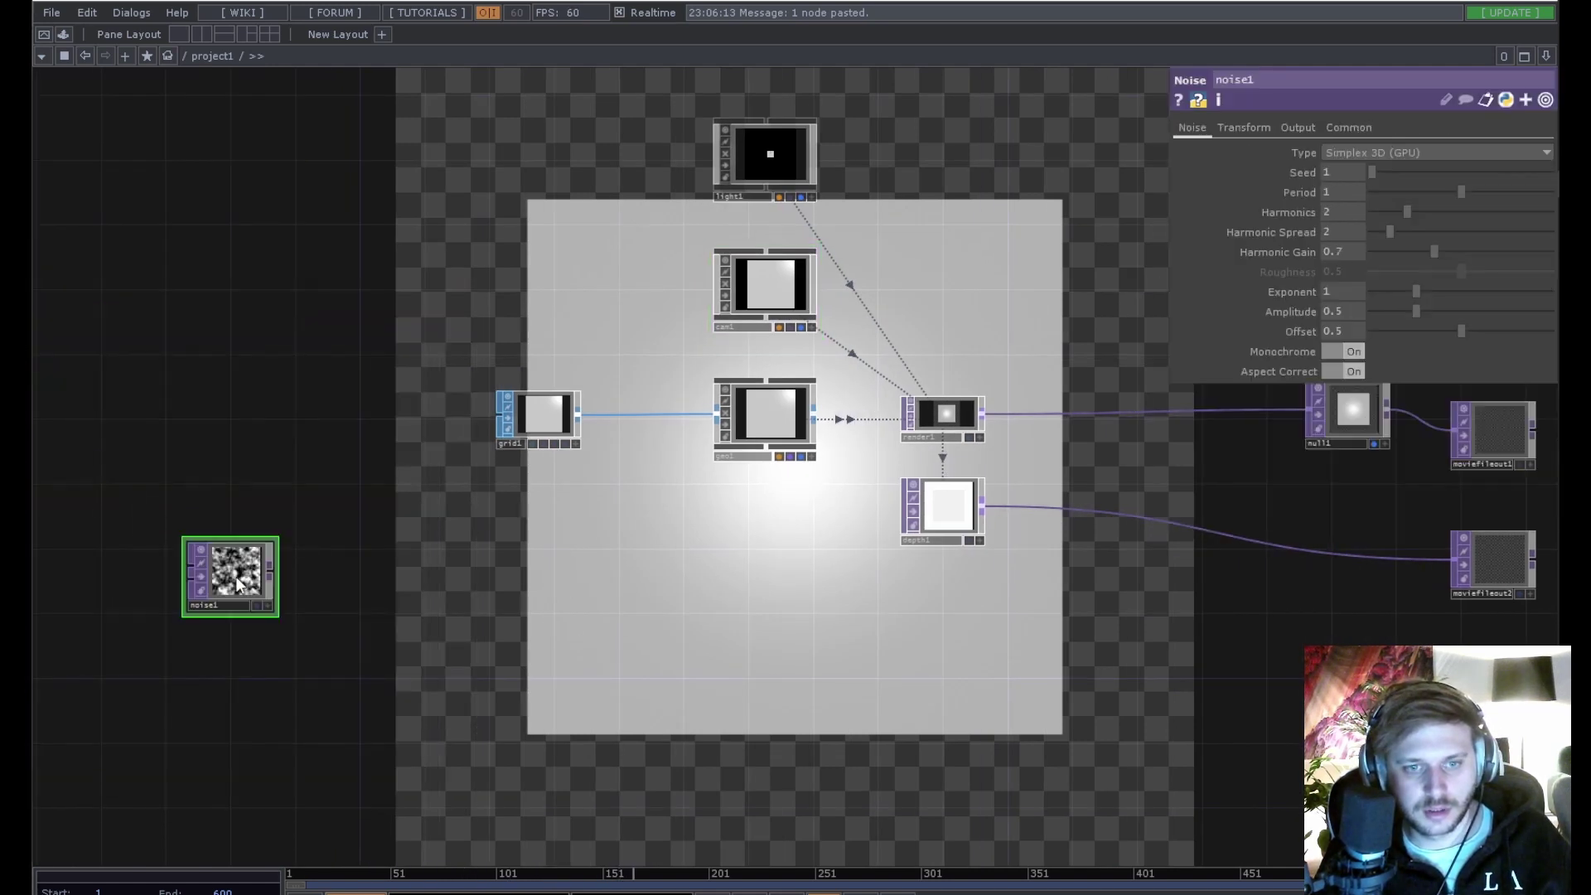
pyautogui.click(1367, 128)
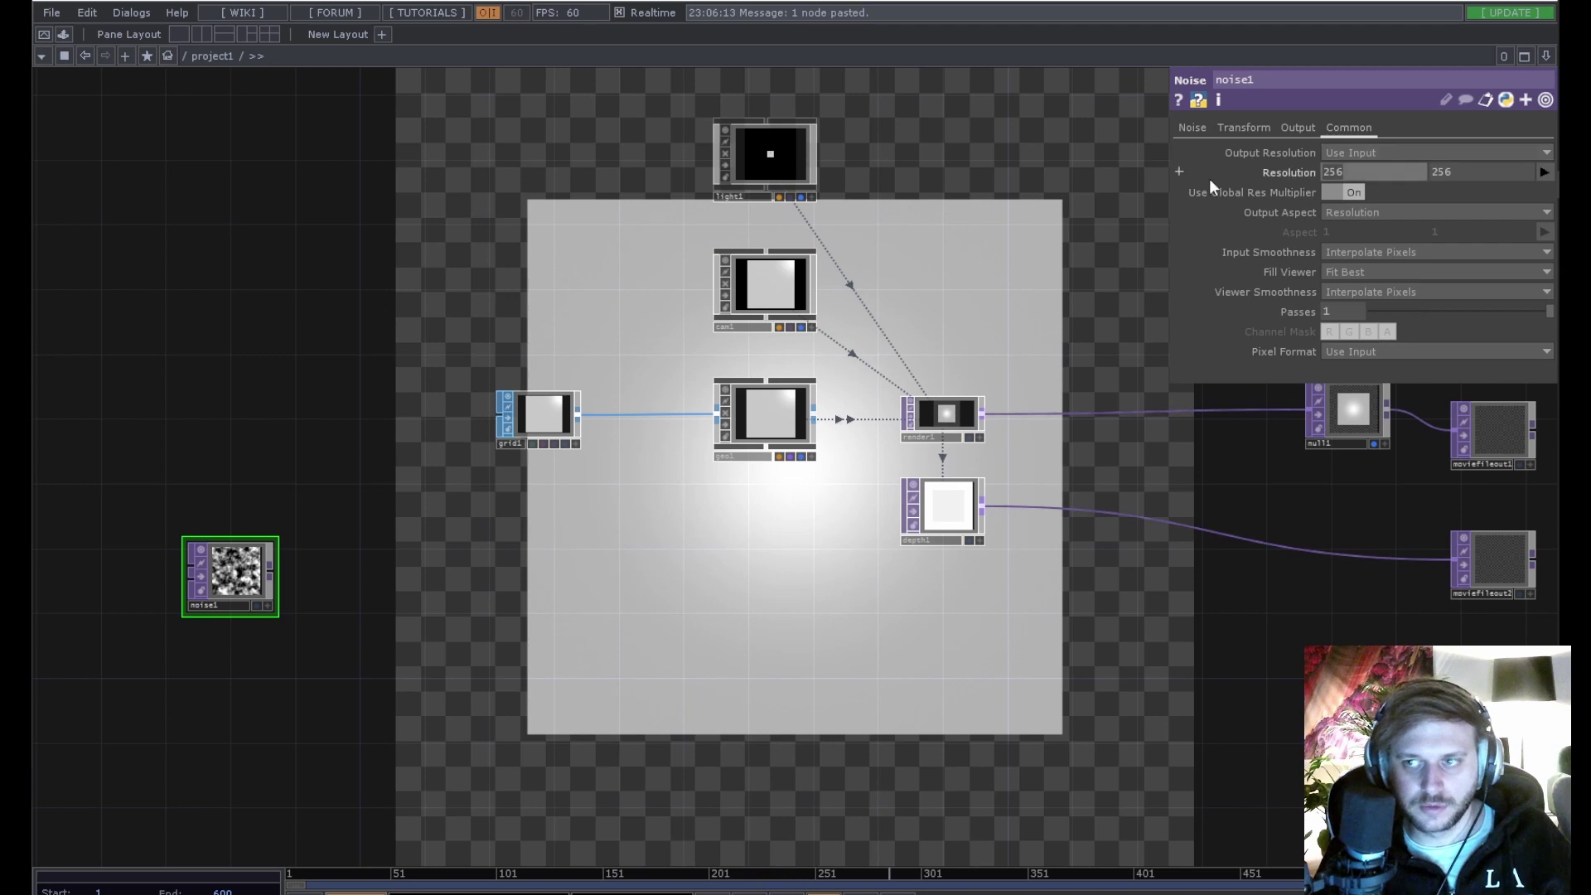
pyautogui.write('1200')
pyautogui.press('Tab')
pyautogui.write('1200')
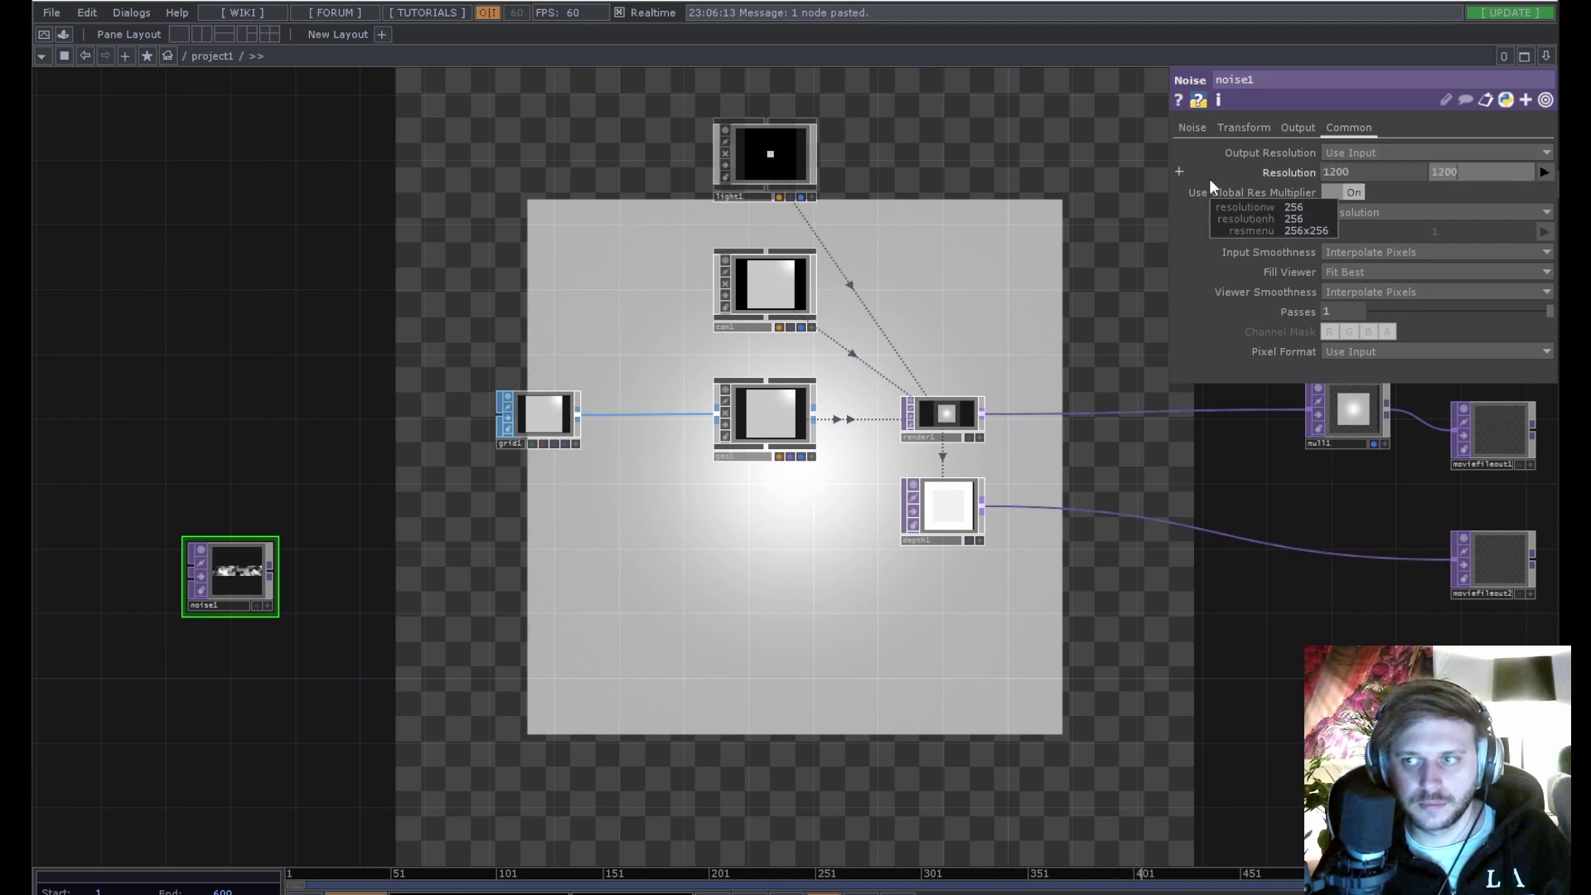
pyautogui.press('Return')
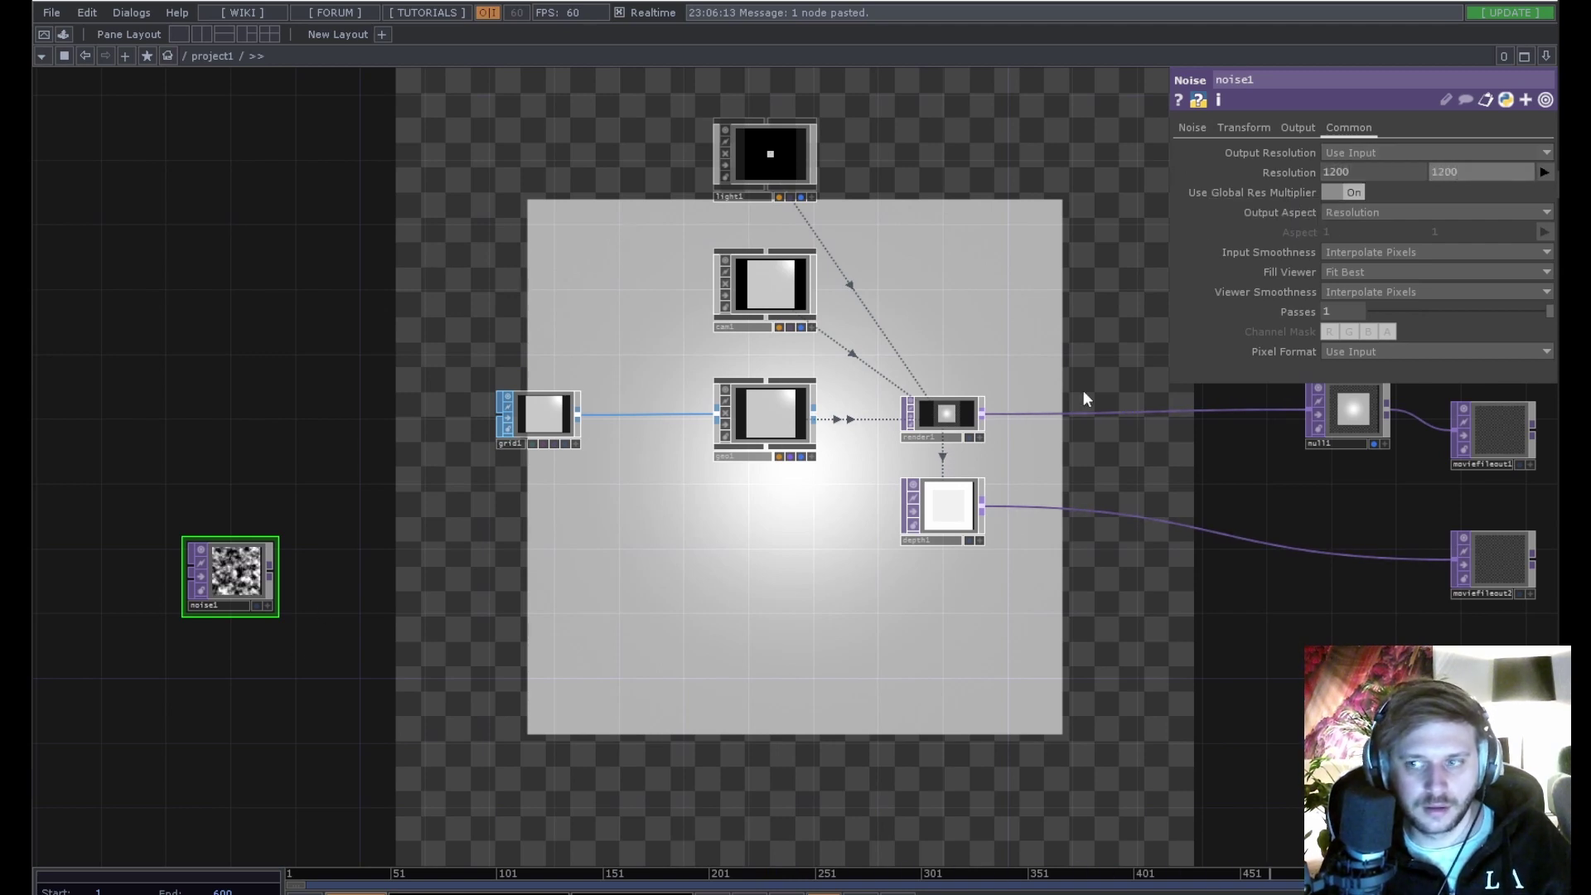
pyautogui.click(1190, 129)
pyautogui.click(1342, 352)
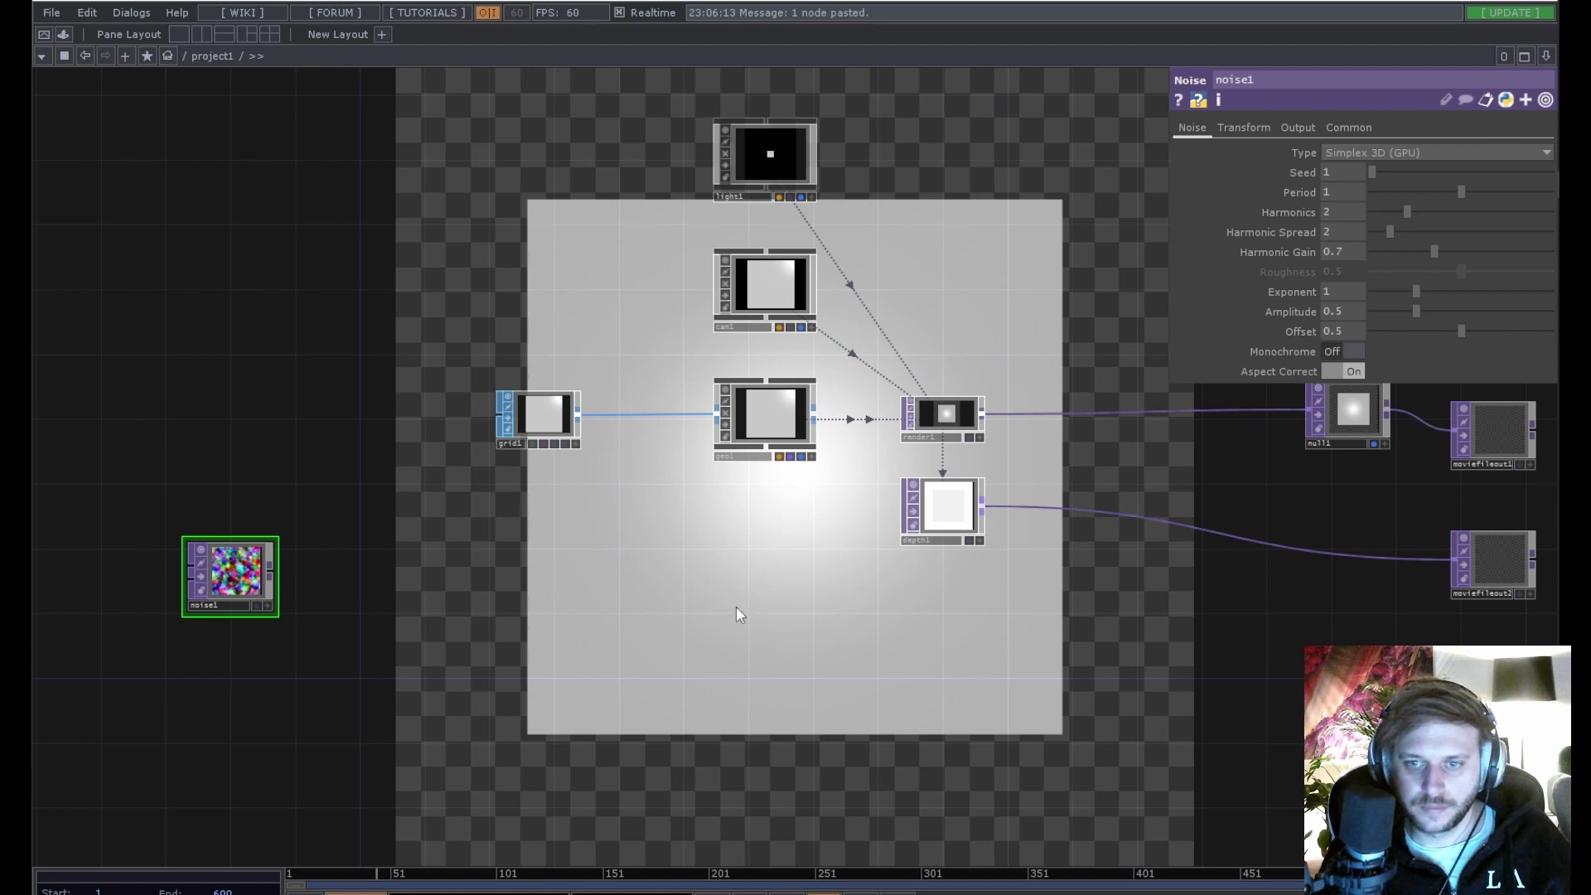
# Add a phong1 MAT below geo1 and set it as geo1's Material parameter.
pyautogui.press('Tab')
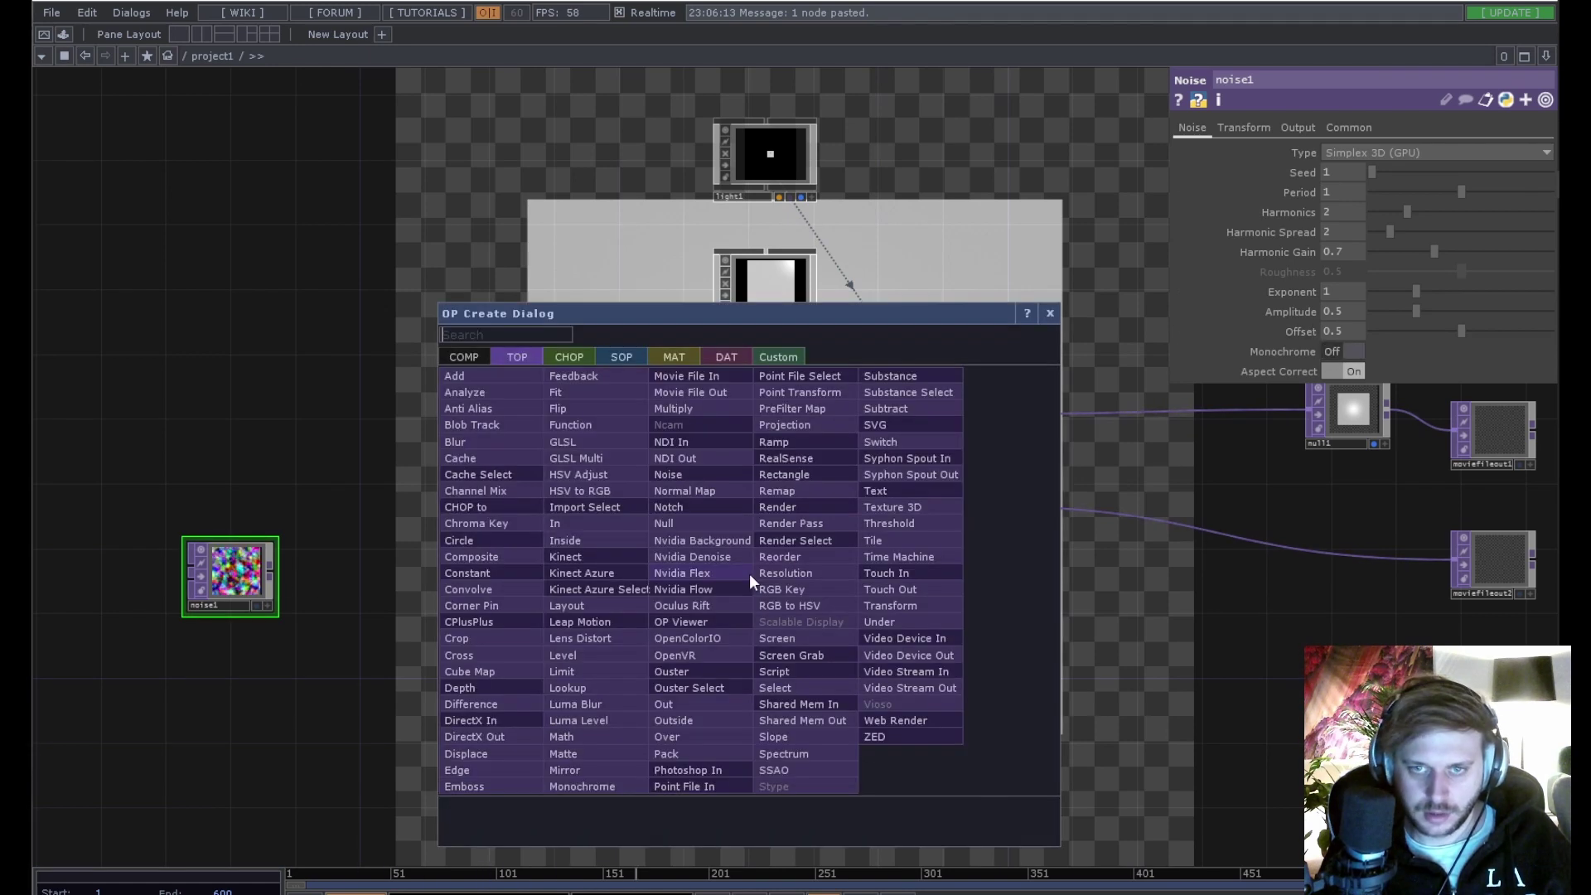
pyautogui.click(673, 357)
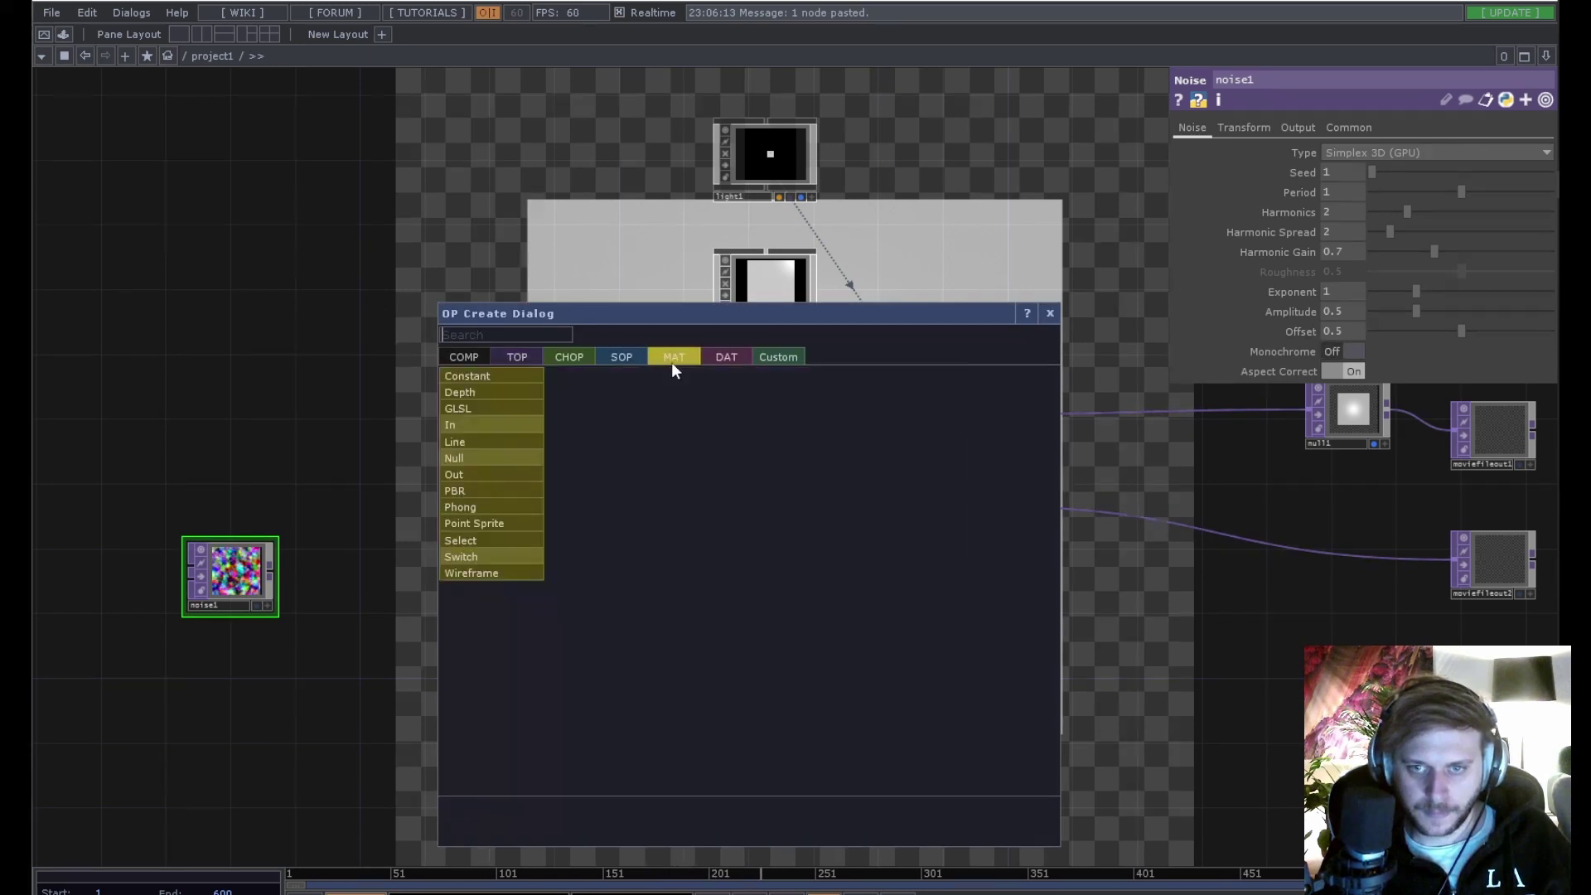
pyautogui.click(474, 507)
pyautogui.click(764, 572)
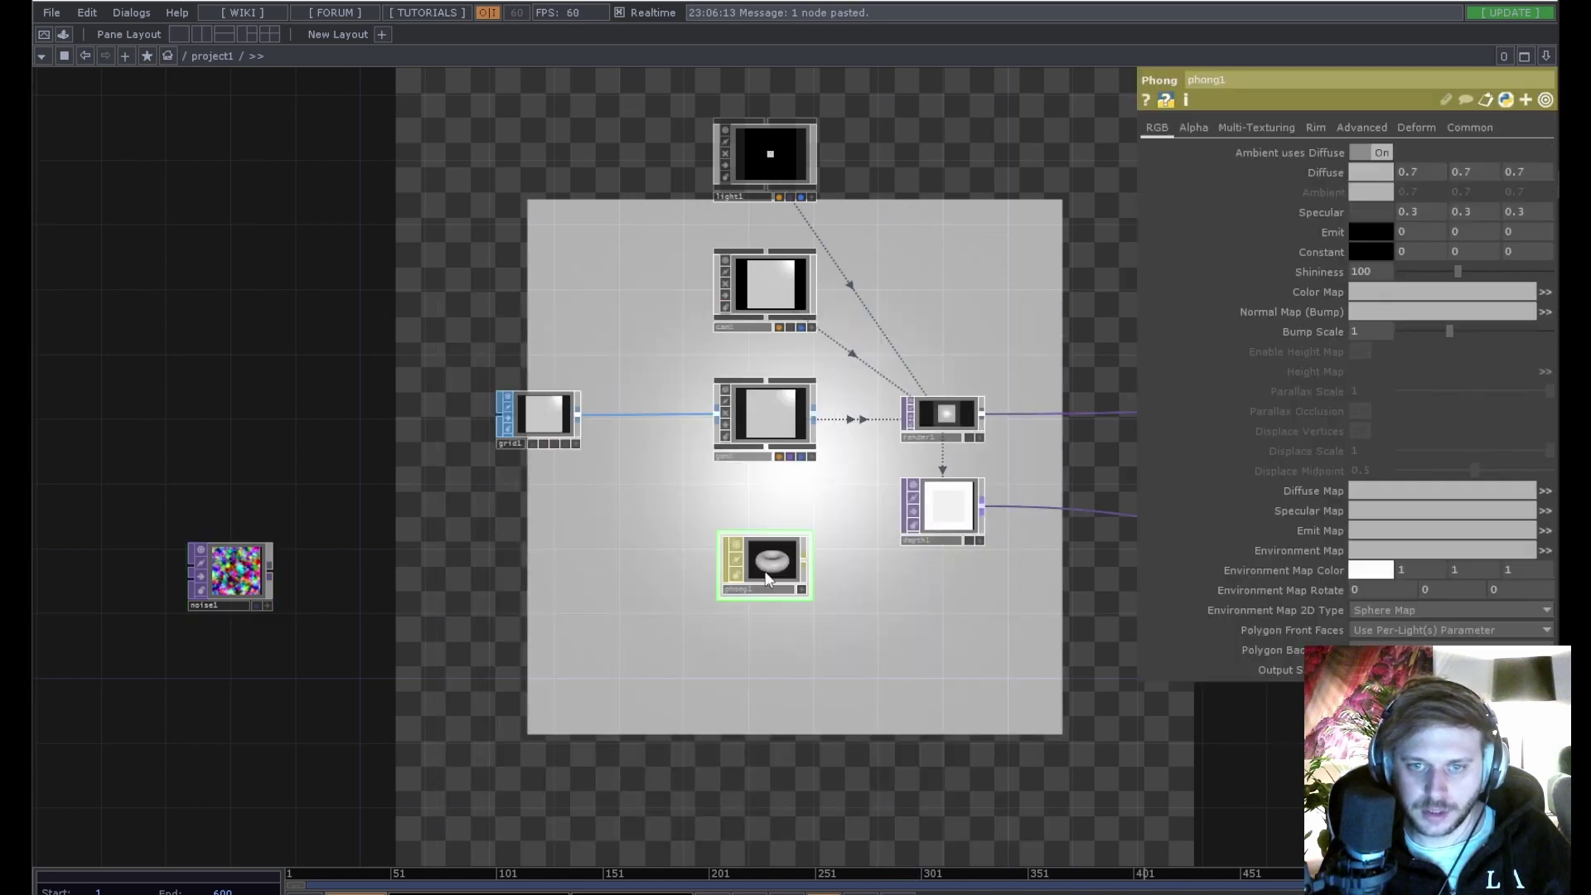
pyautogui.moveTo(734, 559); pyautogui.dragTo(776, 388)
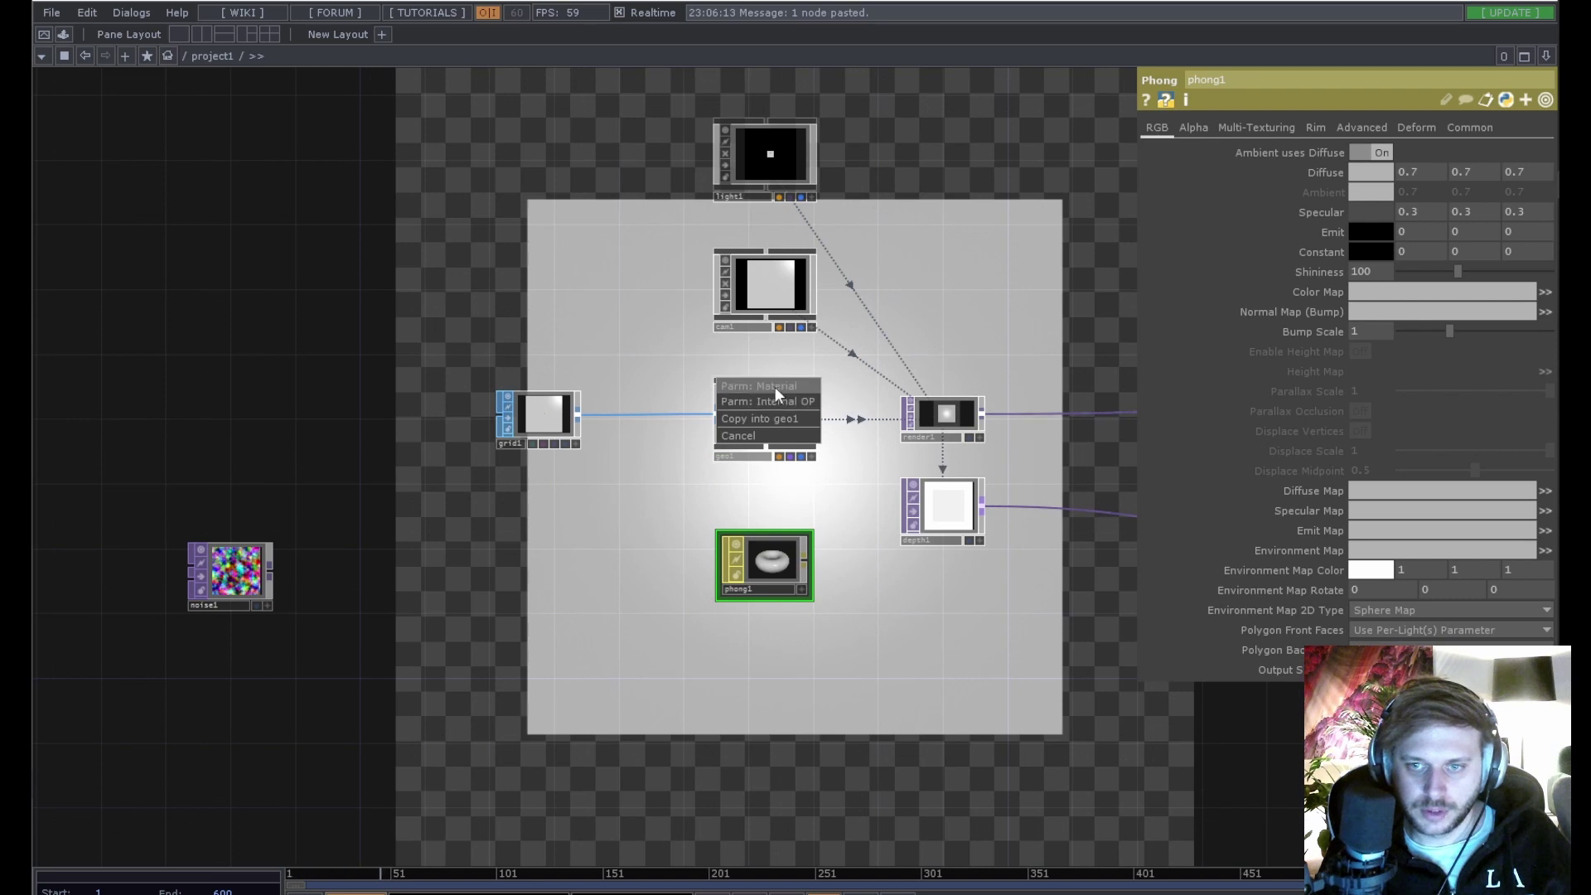
pyautogui.click(774, 386)
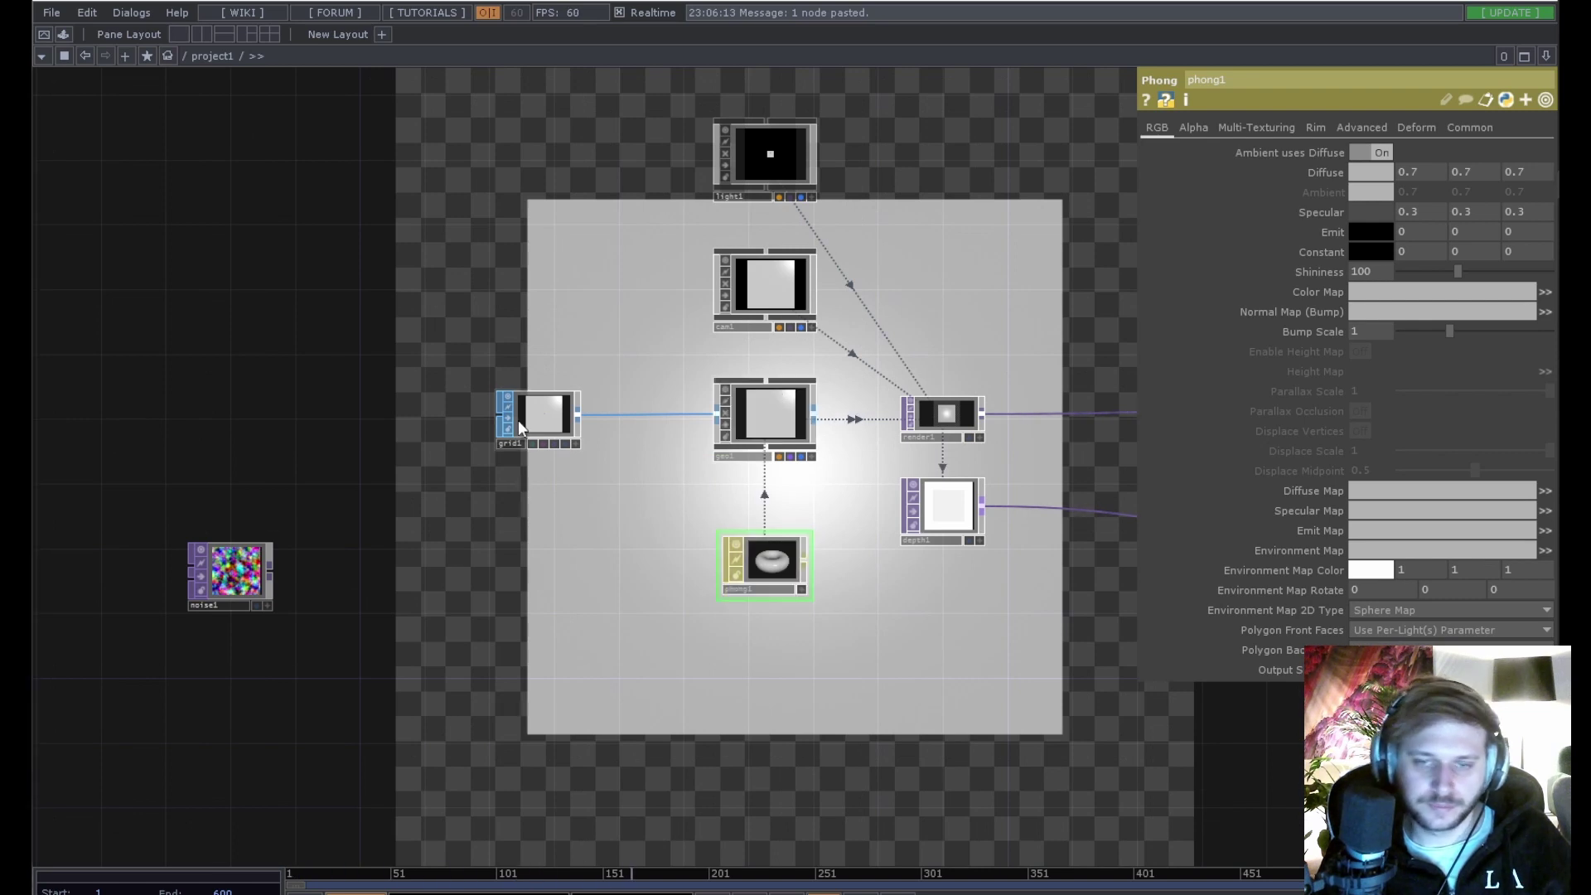
pyautogui.click(527, 426)
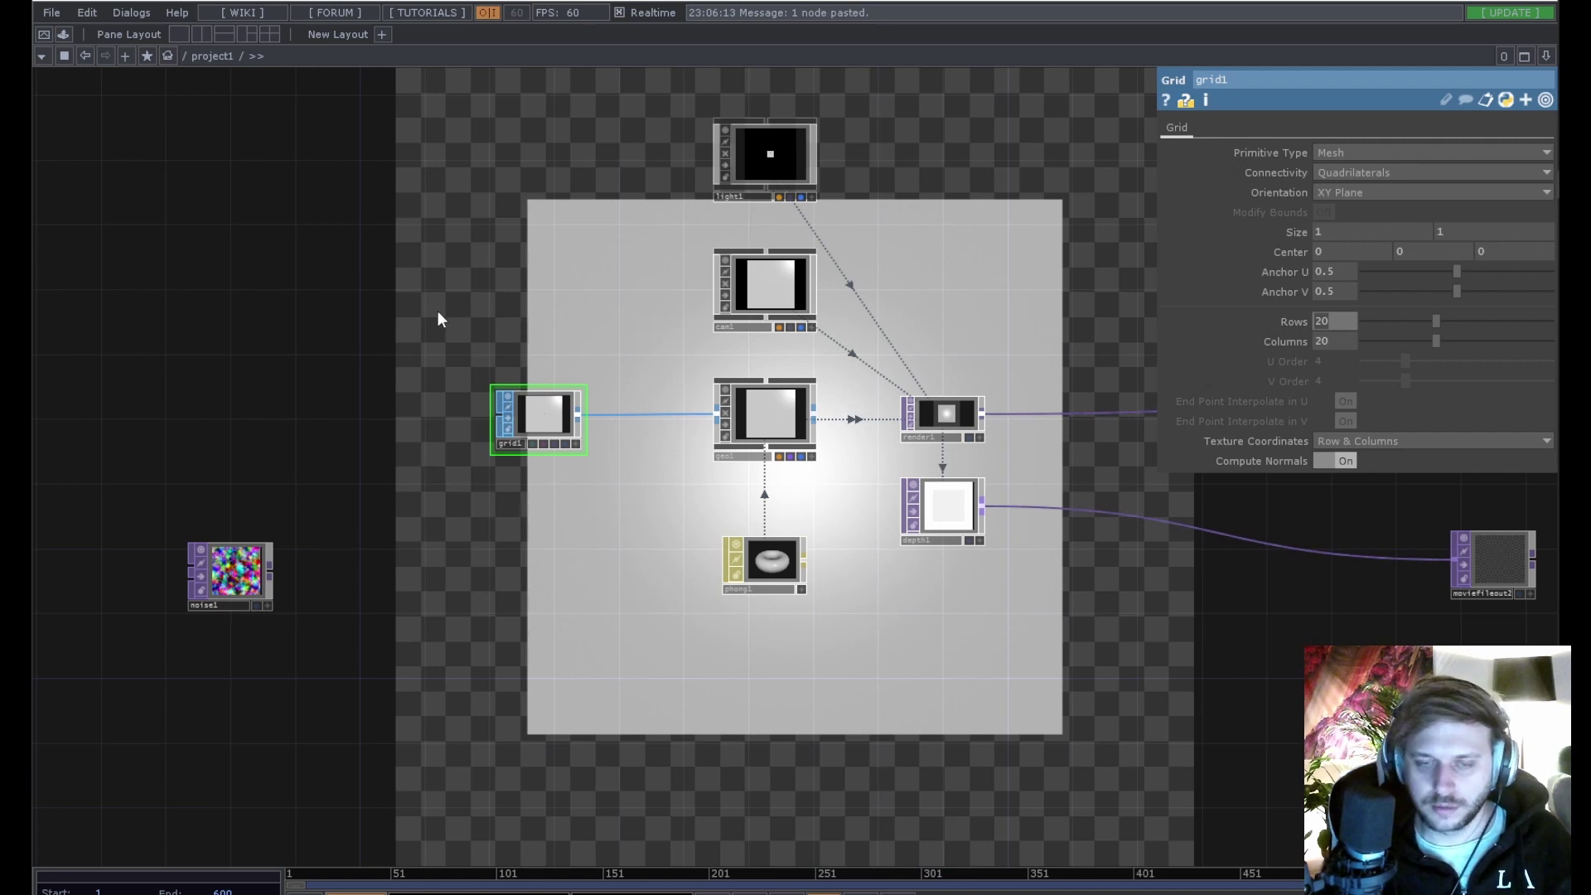
# Set grid1 to 1000 rows and 1000 columns, then move it further left.
pyautogui.write('1000')
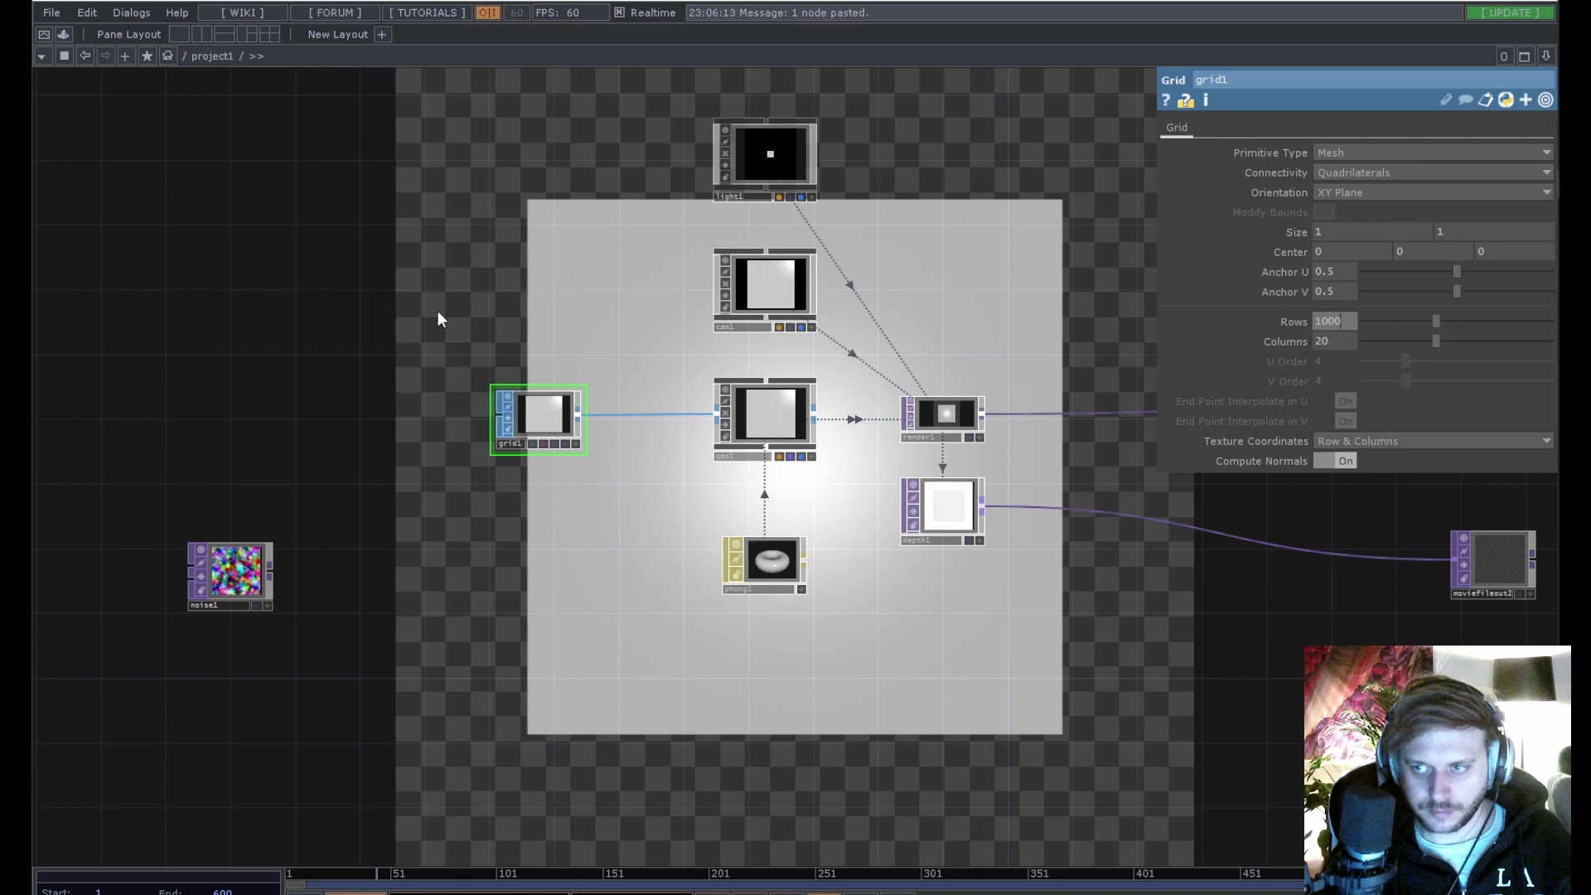
pyautogui.press('Tab')
pyautogui.write('100')
pyautogui.press('Return')
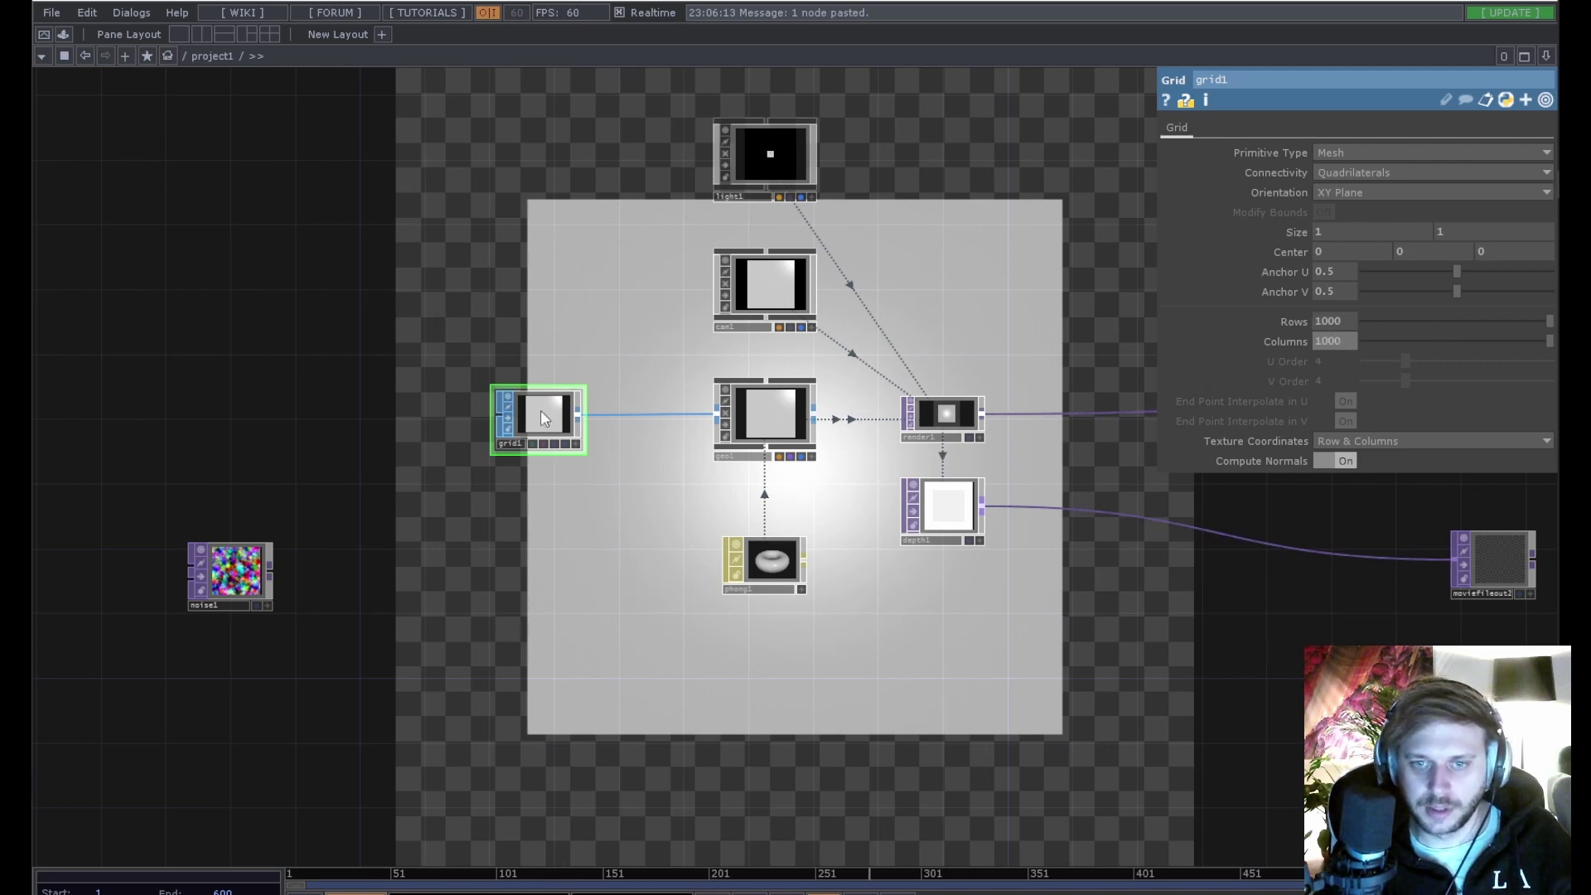
pyautogui.moveTo(540, 410); pyautogui.dragTo(362, 410)
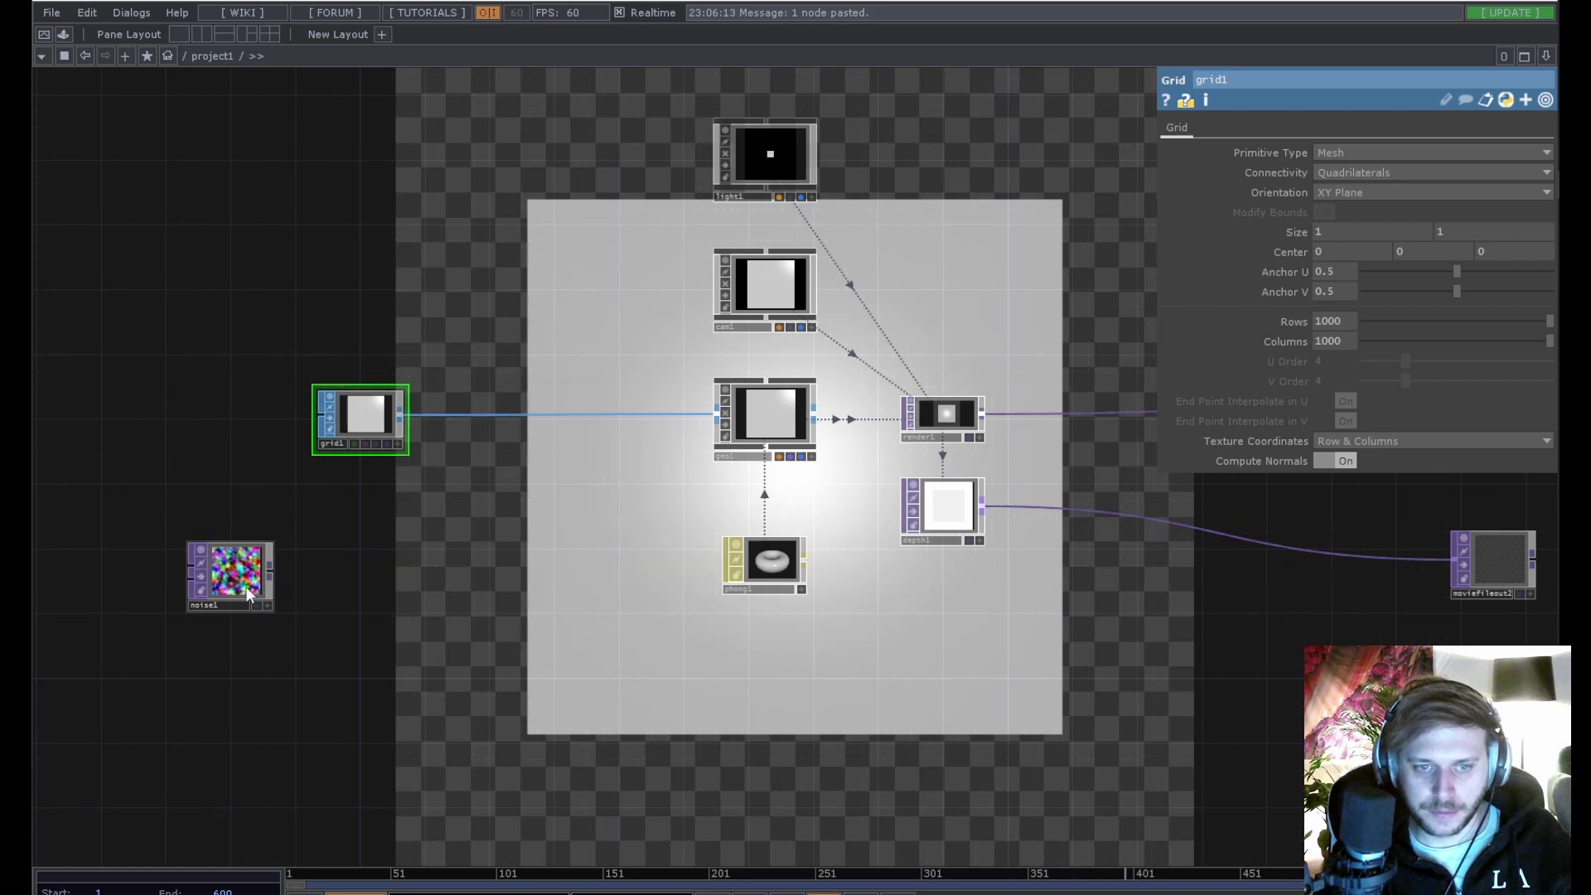
# Add a Normal Map TOP after noise1 and use it as phong1's Normal Map (Bump).
pyautogui.moveTo(248, 591); pyautogui.dragTo(377, 585)
pyautogui.press('Tab')
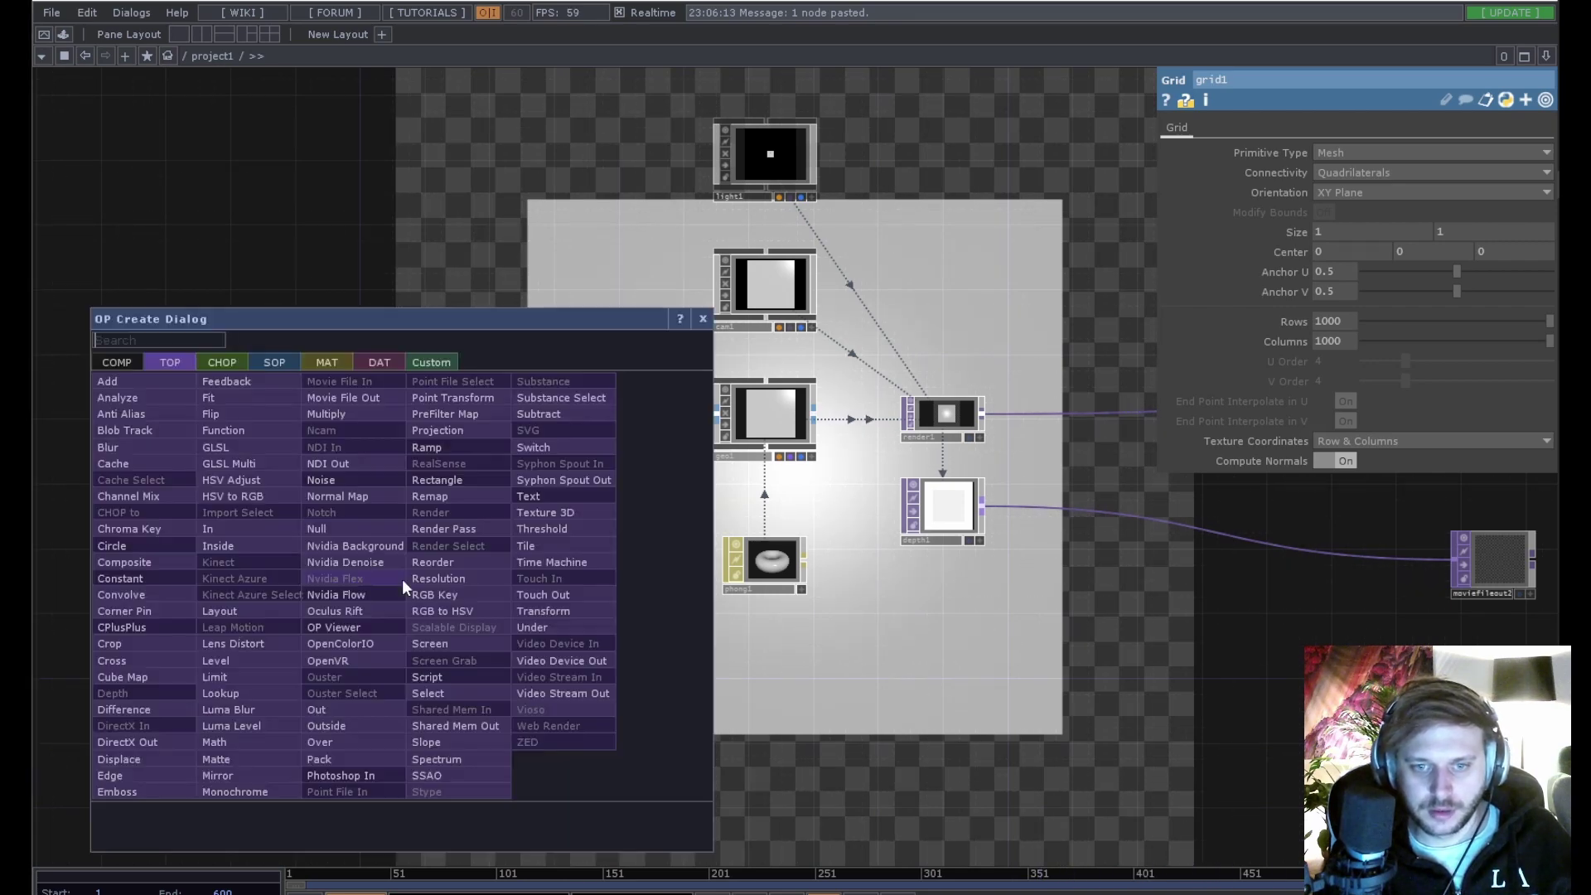
pyautogui.write('no')
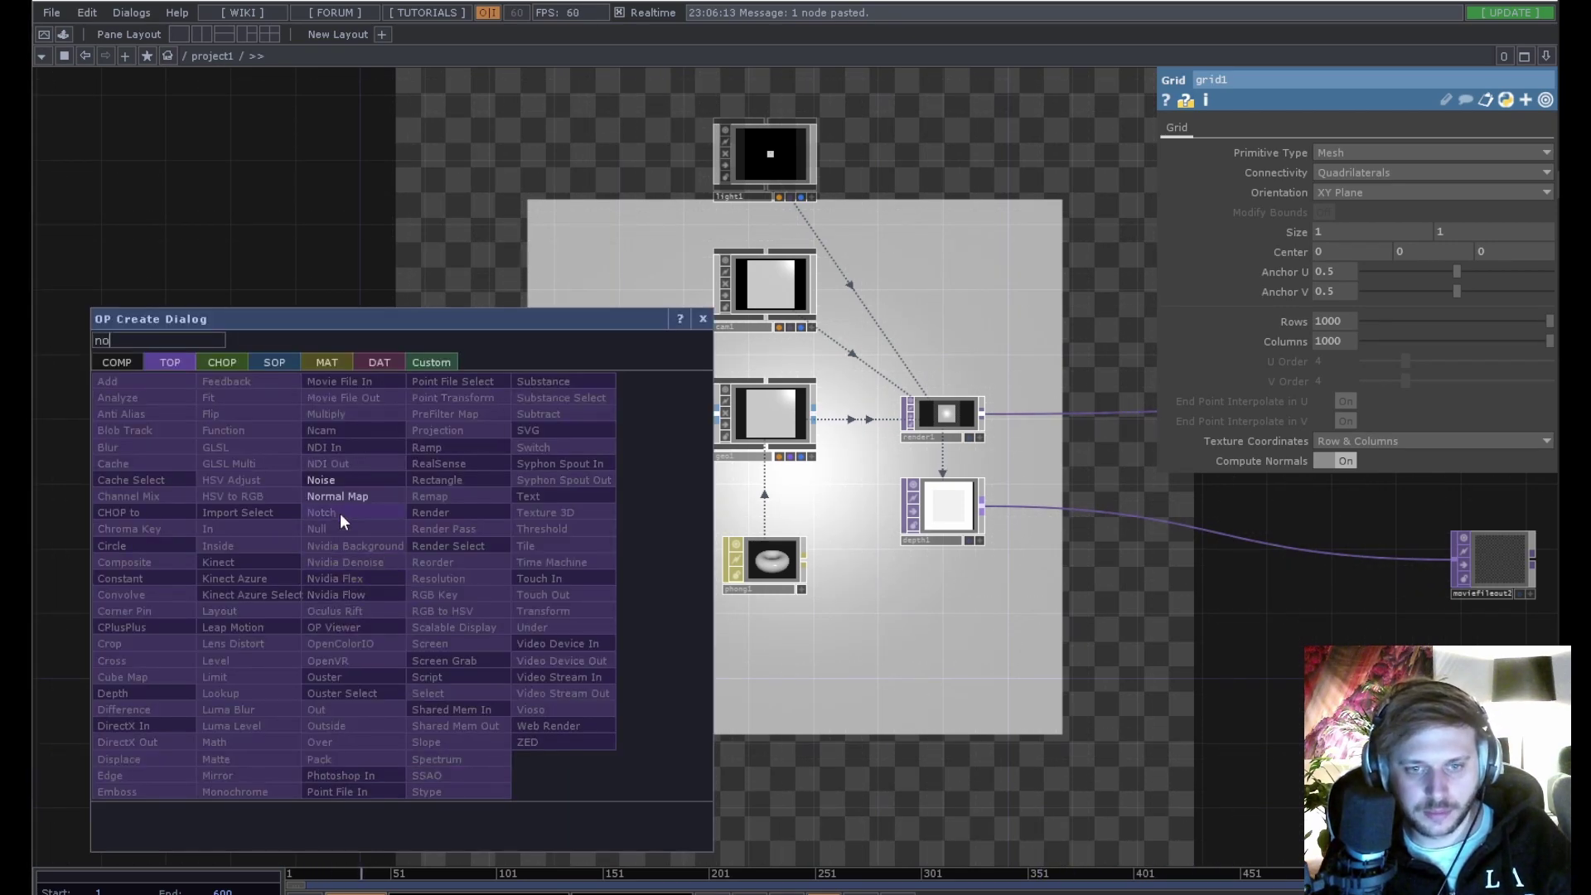
pyautogui.click(334, 509)
pyautogui.click(515, 684)
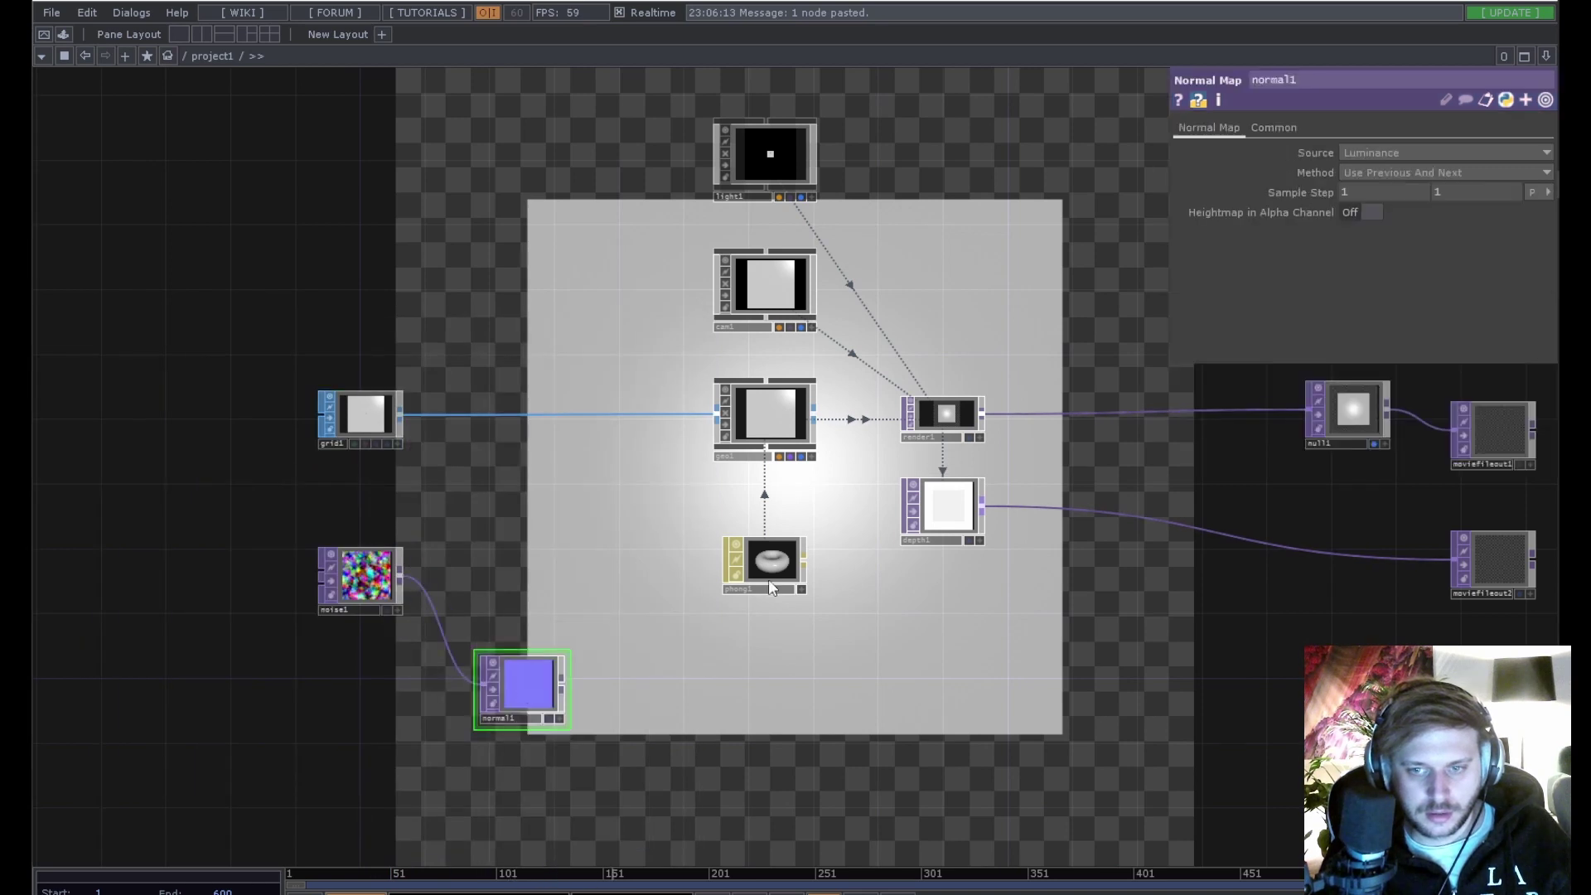
pyautogui.click(768, 568)
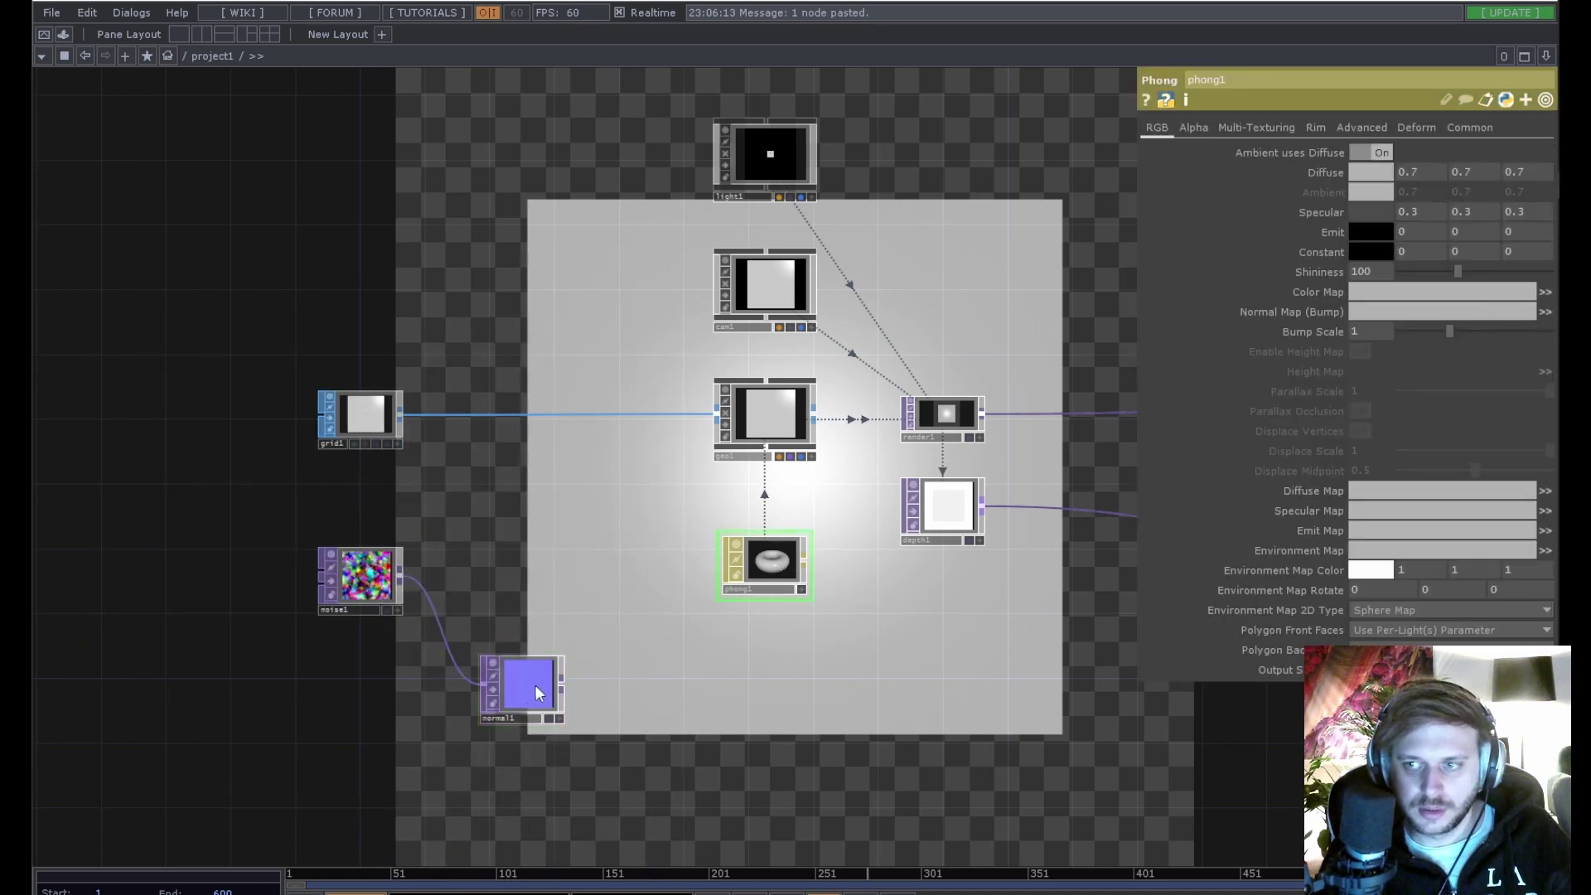
pyautogui.moveTo(535, 684); pyautogui.dragTo(1390, 309)
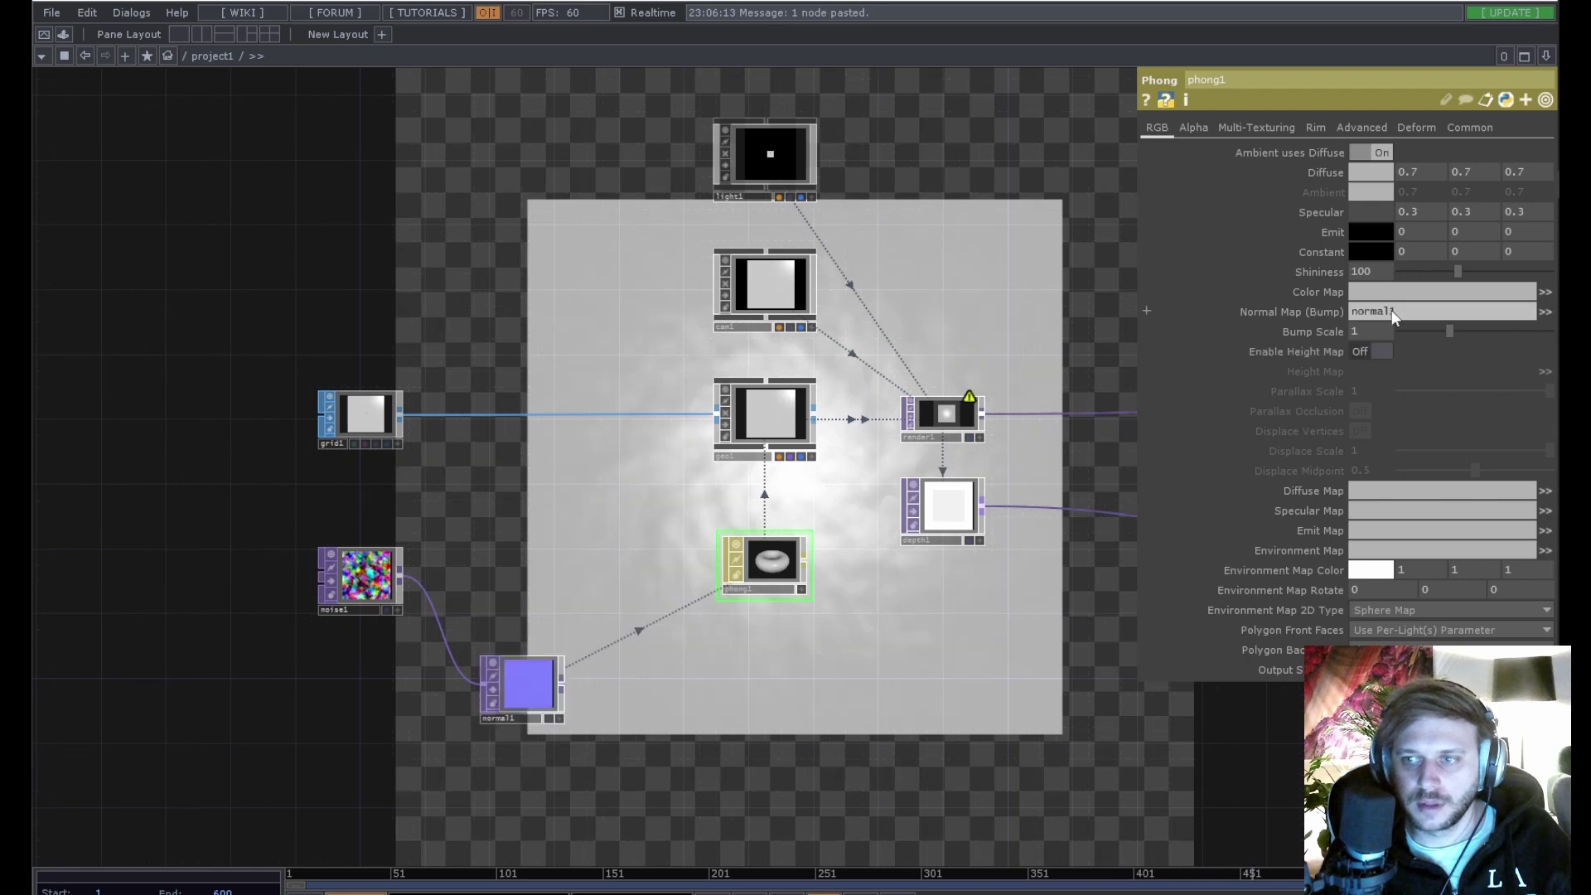
# Insert null2 on the noise wire and use it as phong1's Color Map.
pyautogui.rightClick(436, 601)
pyautogui.click(470, 604)
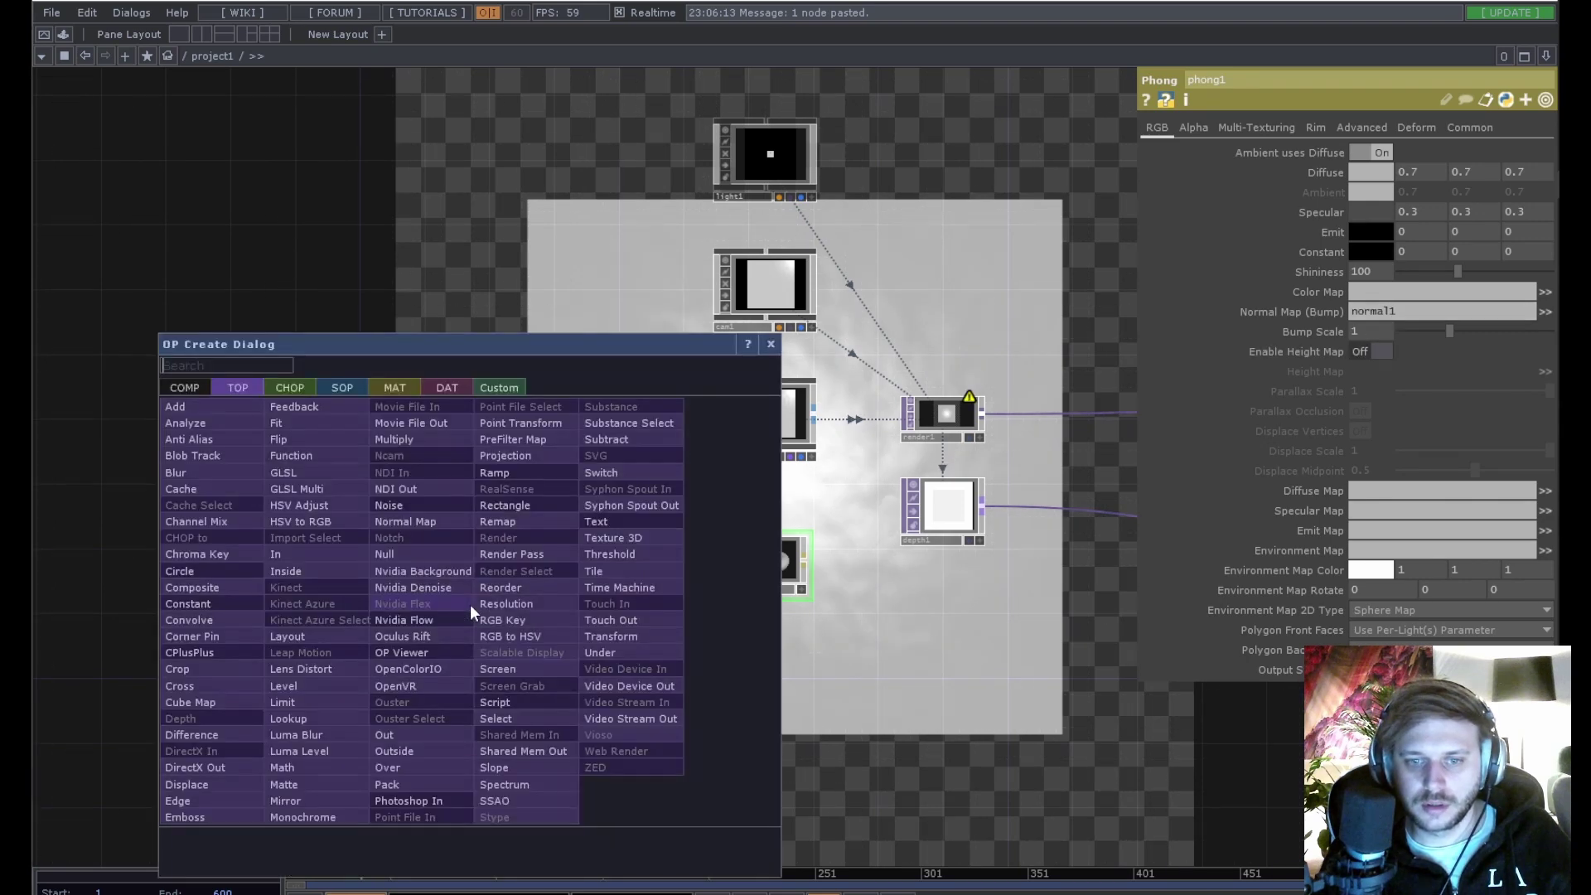
pyautogui.write('n')
pyautogui.click(398, 555)
pyautogui.click(528, 571)
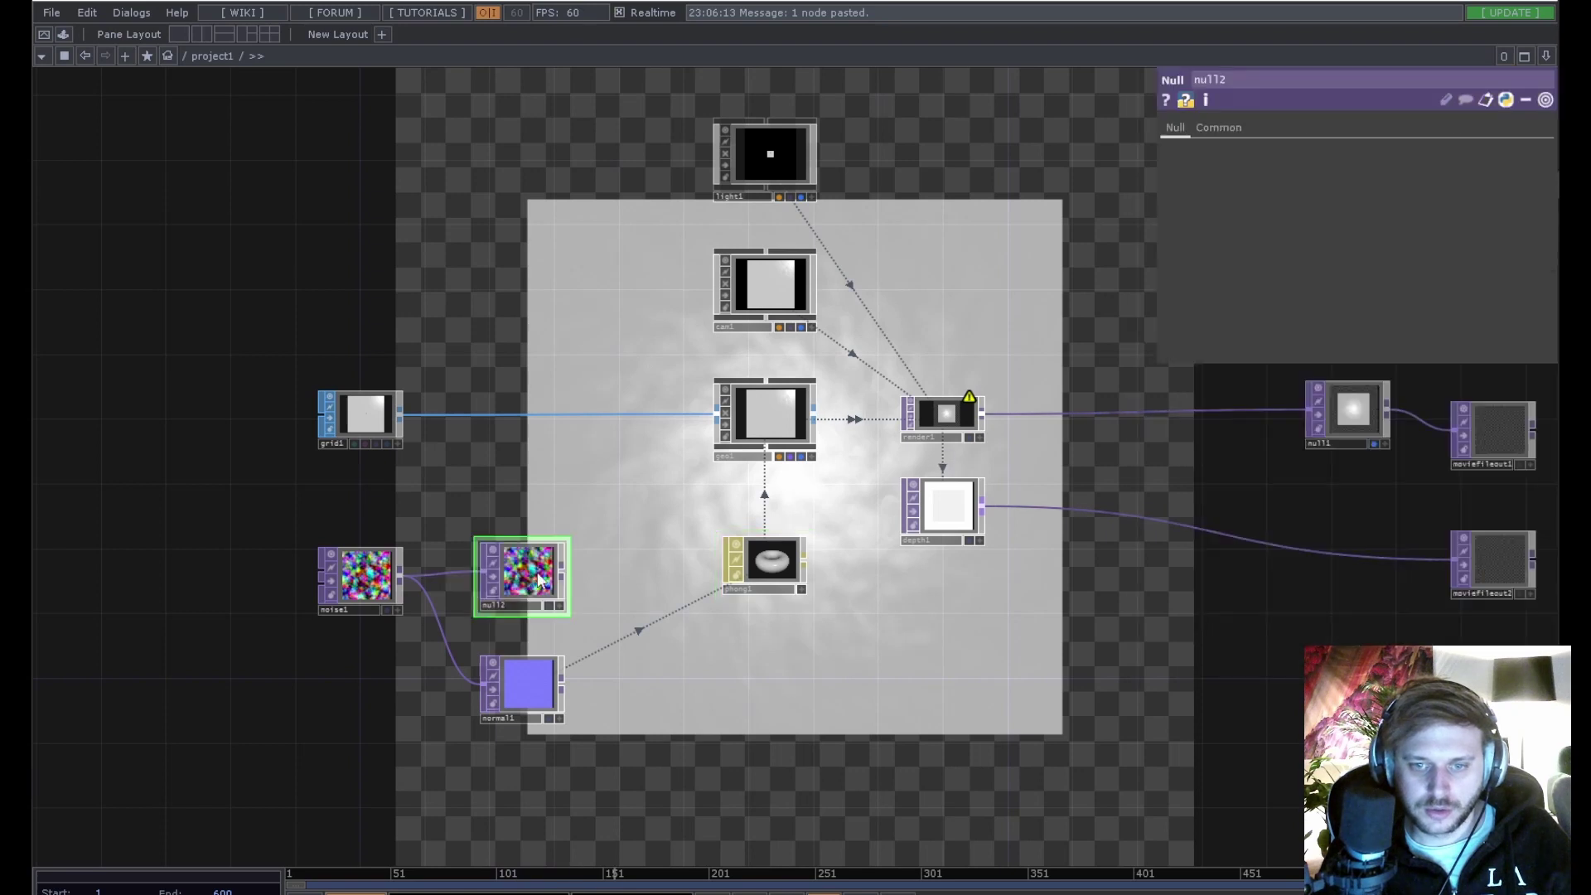
pyautogui.click(768, 569)
pyautogui.moveTo(1221, 381); pyautogui.dragTo(1380, 292)
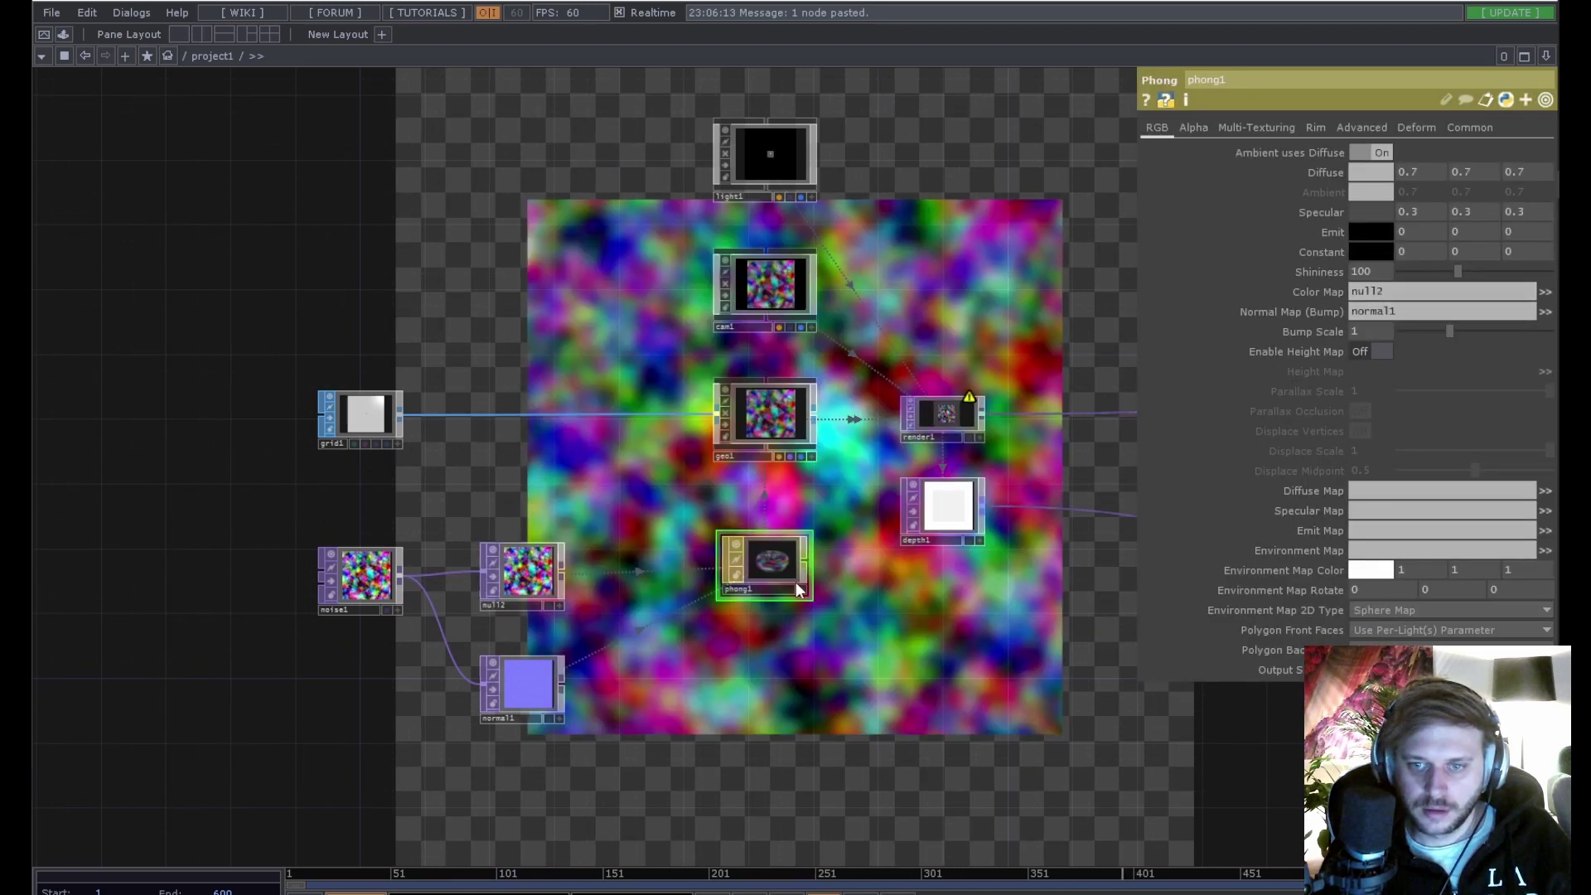
# Set the Phong material's diffuse colour to pure white.
pyautogui.click(1365, 172)
pyautogui.click(1495, 130)
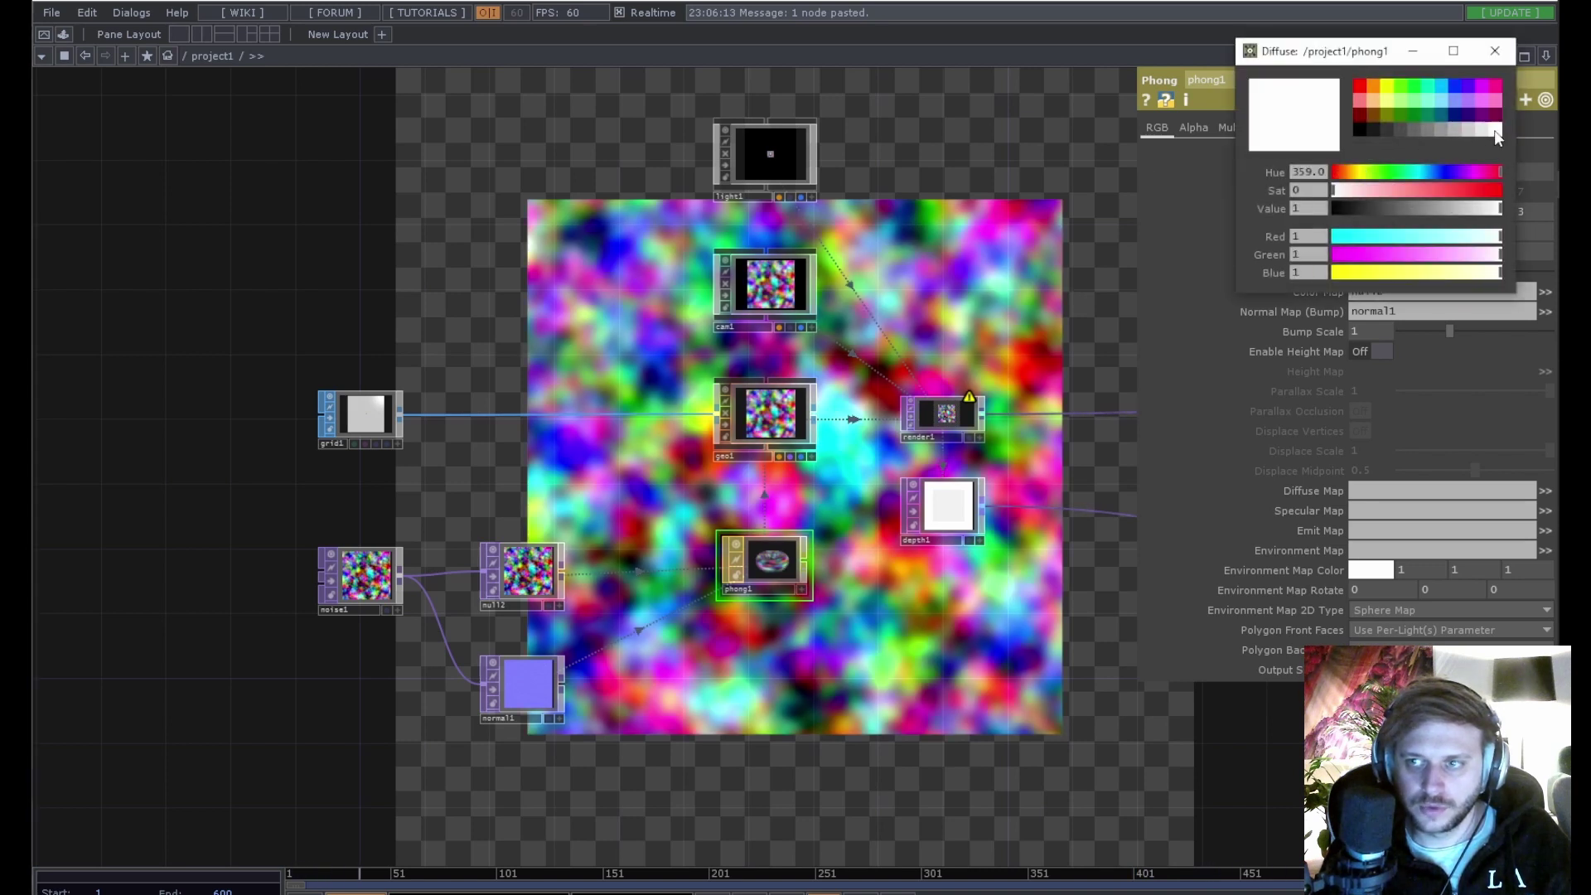
pyautogui.click(1495, 51)
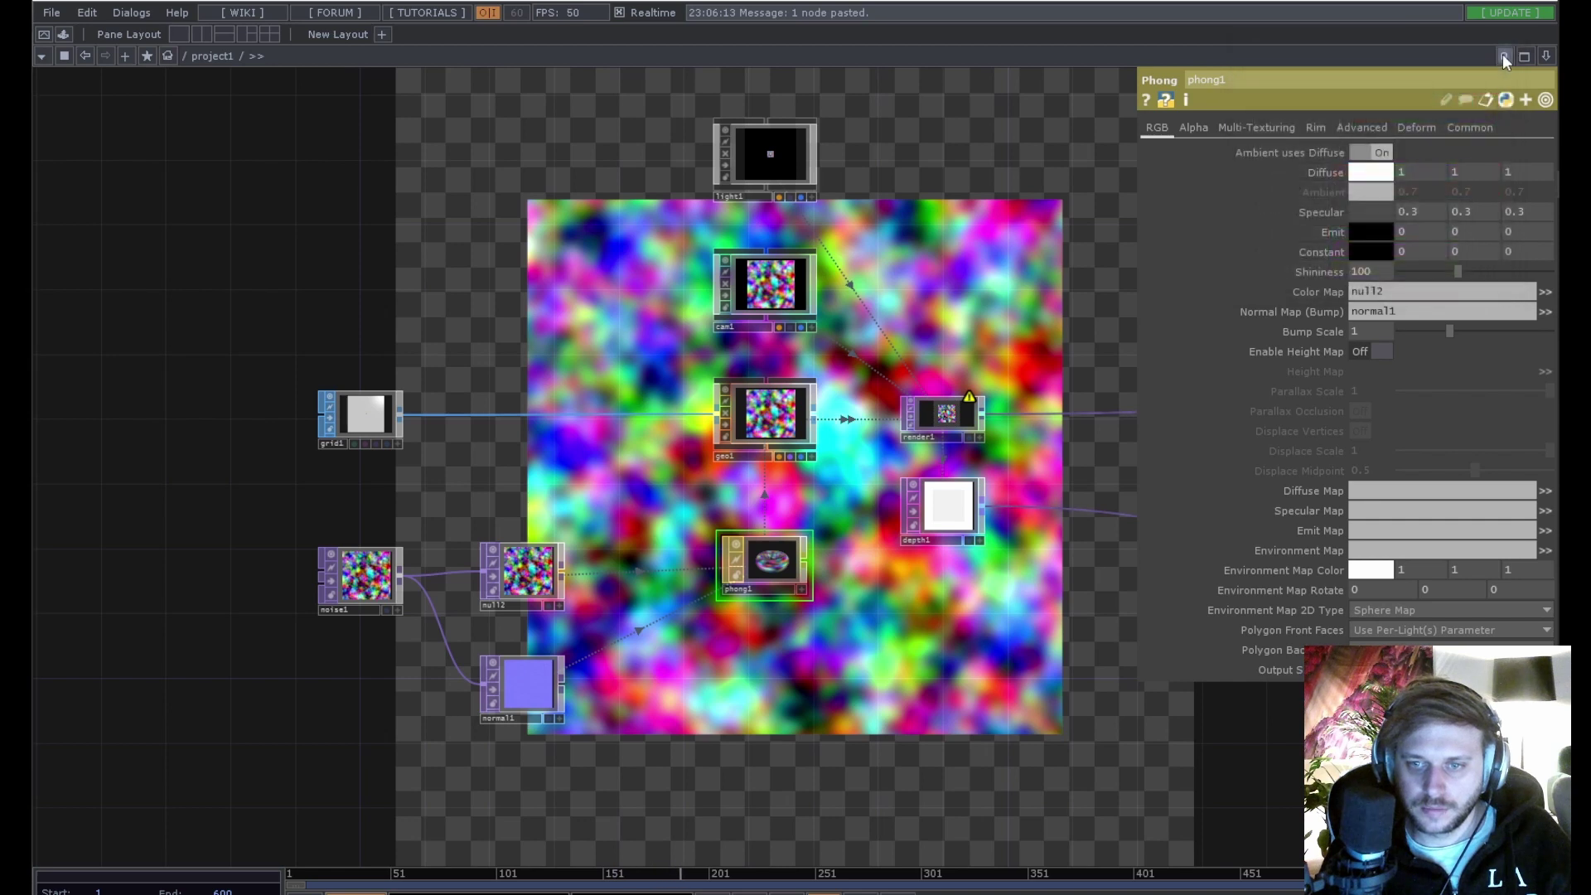
# Use null2 as phong1's height map with parallax scale 0, displacing vertices at scale 0.349.
pyautogui.click(1365, 352)
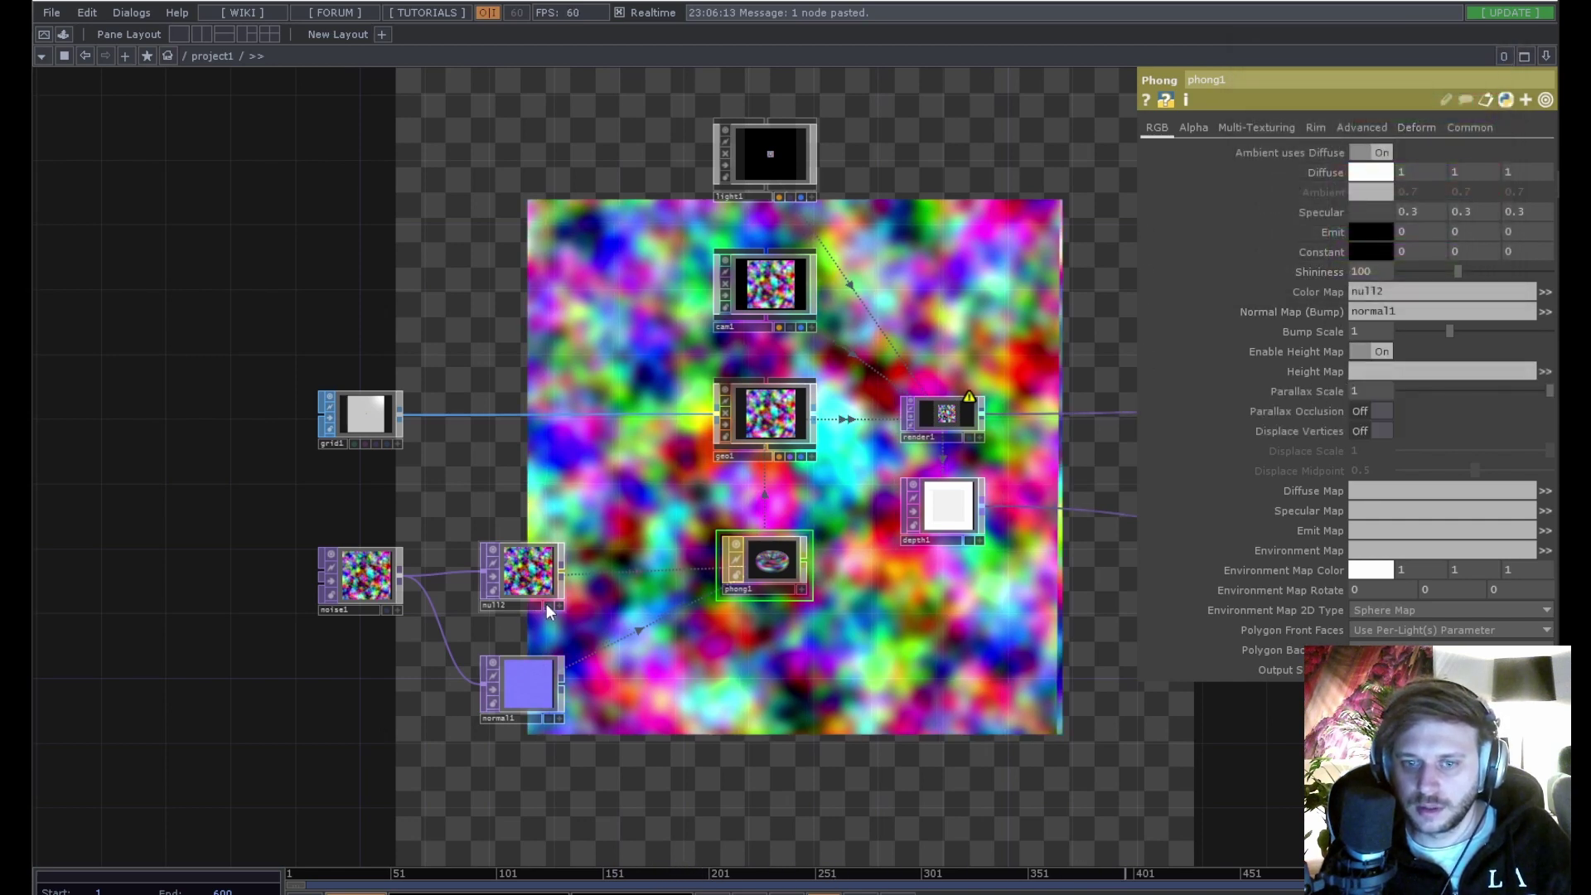
pyautogui.moveTo(527, 584); pyautogui.dragTo(1375, 370)
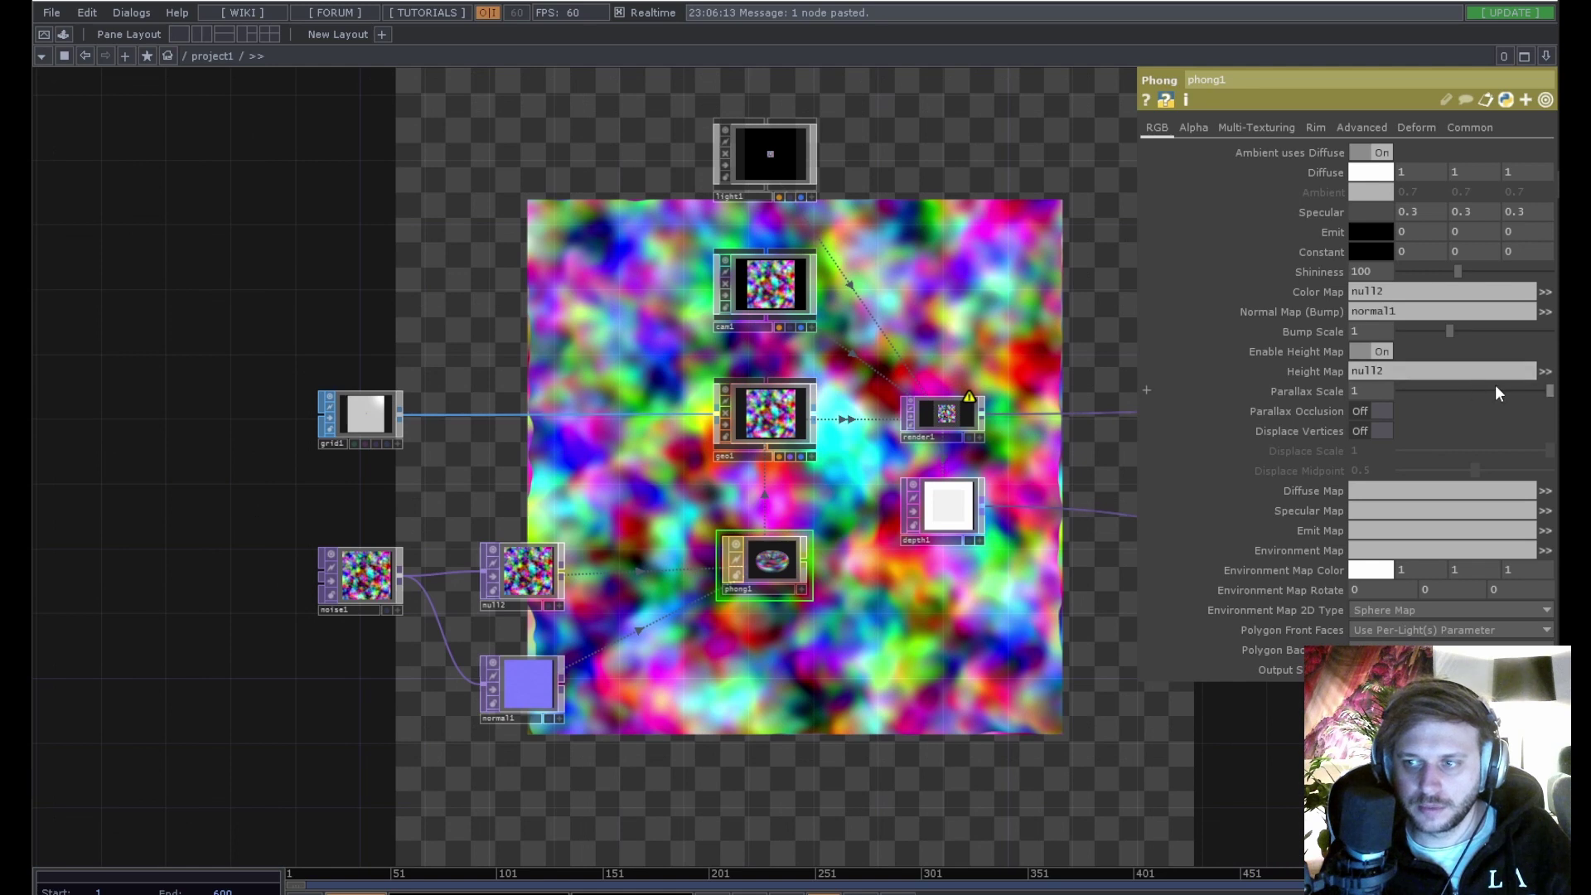
pyautogui.moveTo(1517, 392); pyautogui.dragTo(1286, 410)
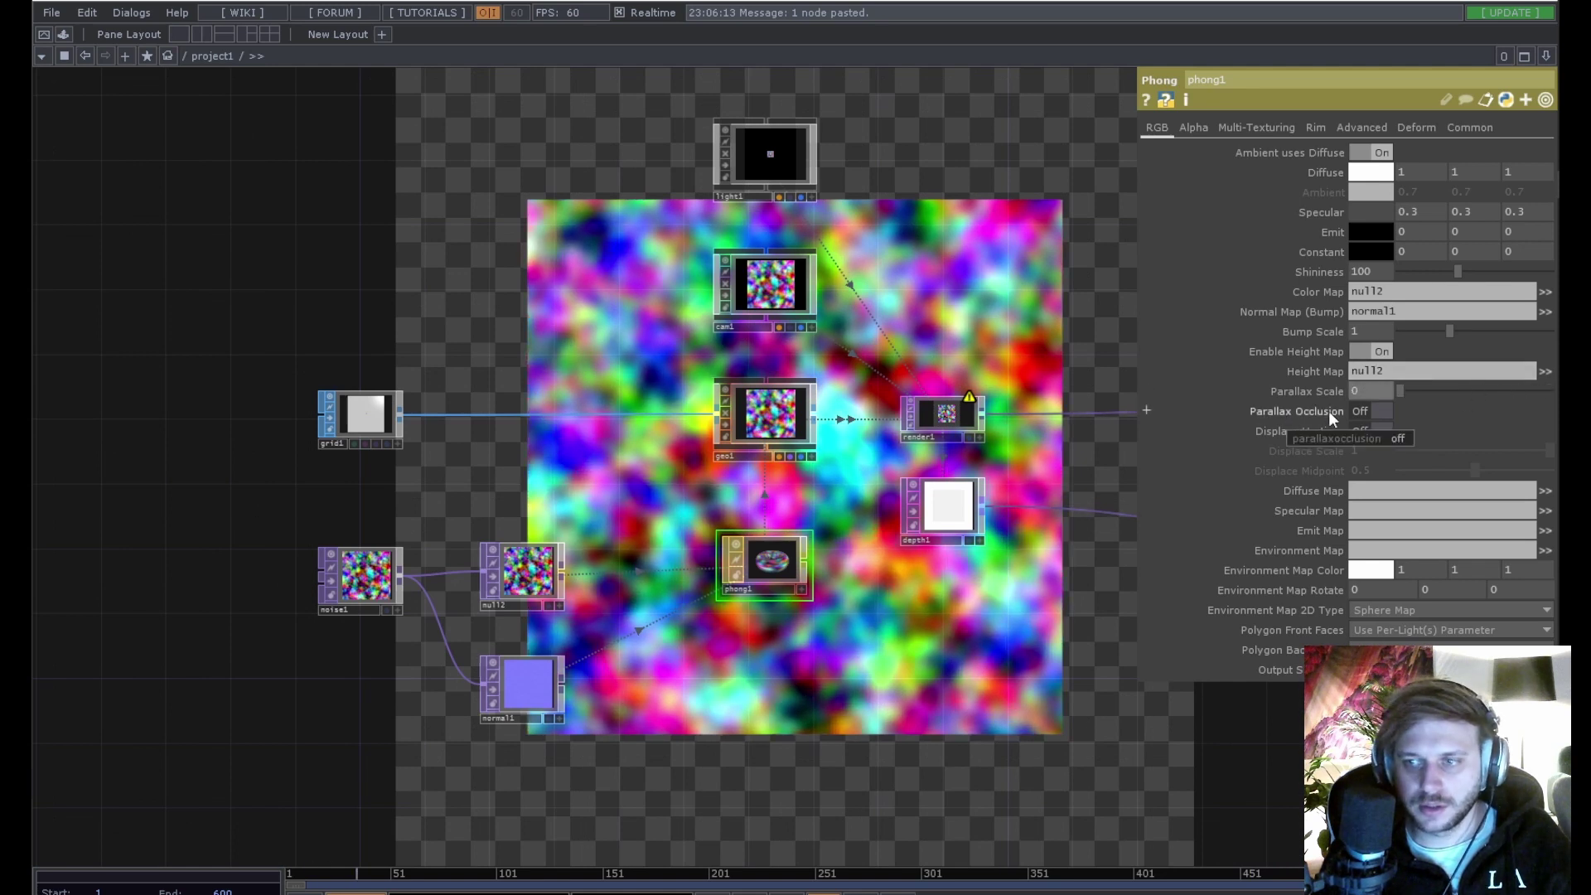
pyautogui.click(1375, 431)
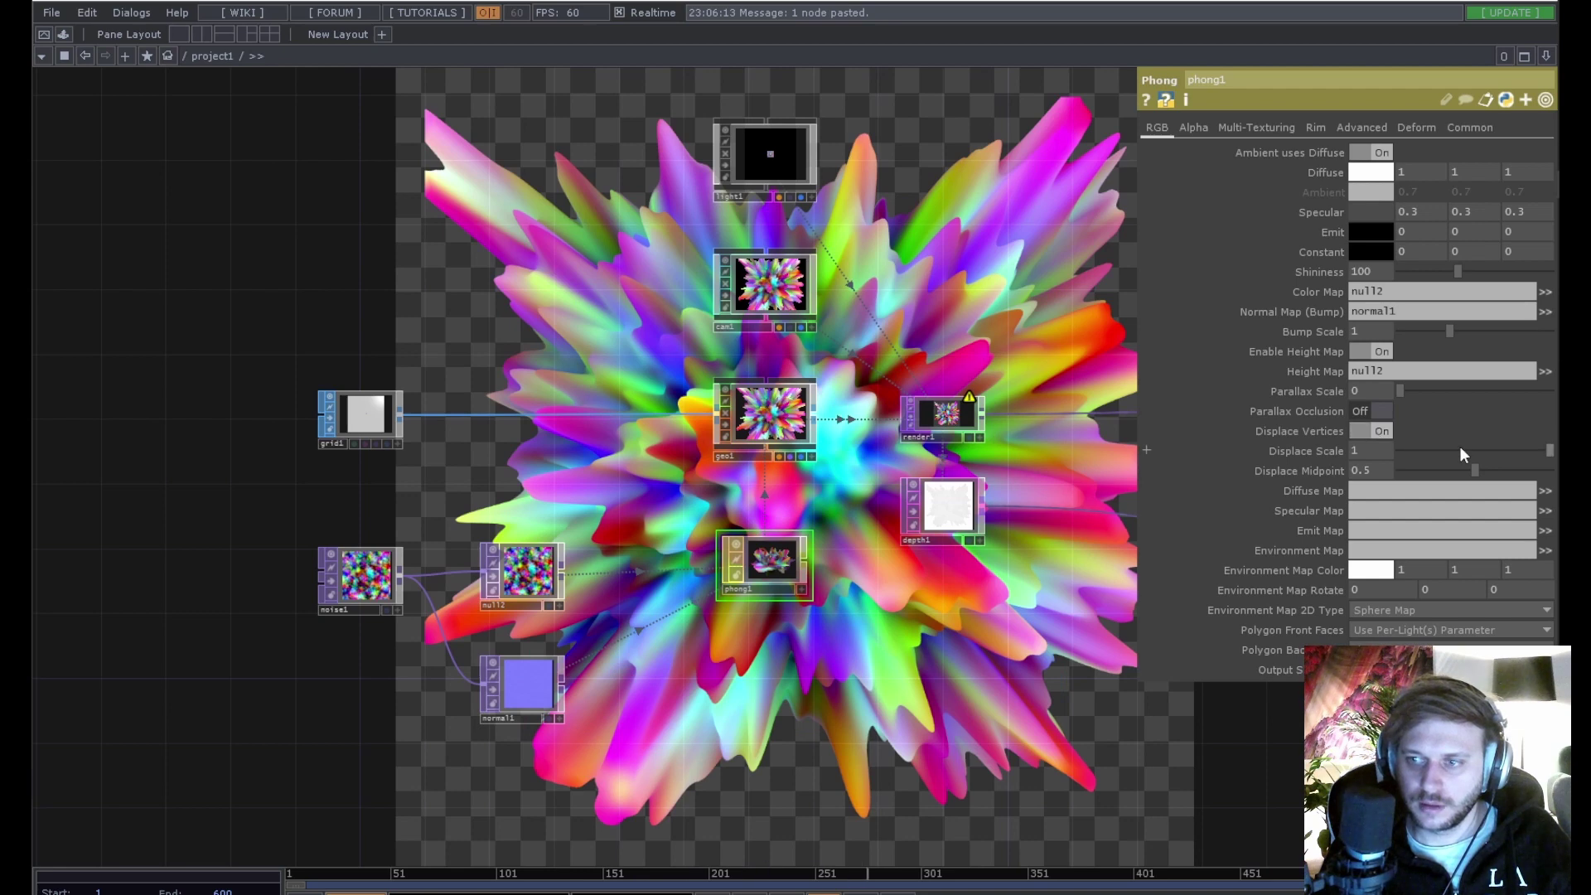
pyautogui.moveTo(1533, 454)
pyautogui.mouseDown()
pyautogui.moveTo(1415, 455)
pyautogui.moveTo(1443, 458)
pyautogui.mouseUp()
# Set noise1's Period to 0.246 and cam1's Translate Z to 1.4.
pyautogui.click(360, 580)
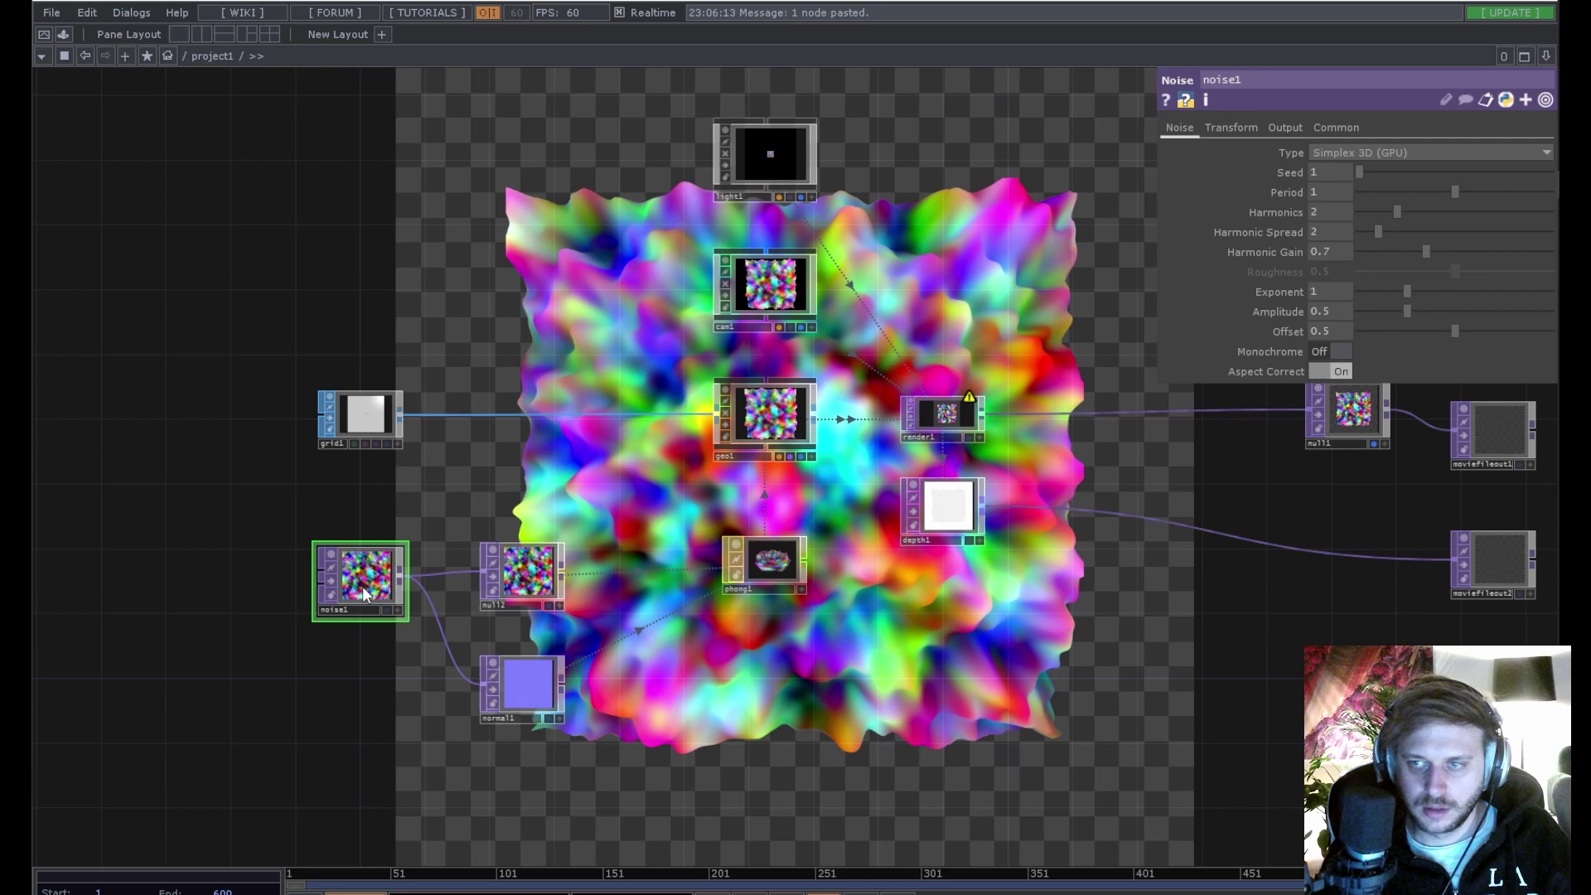
pyautogui.moveTo(1454, 191); pyautogui.dragTo(1385, 202)
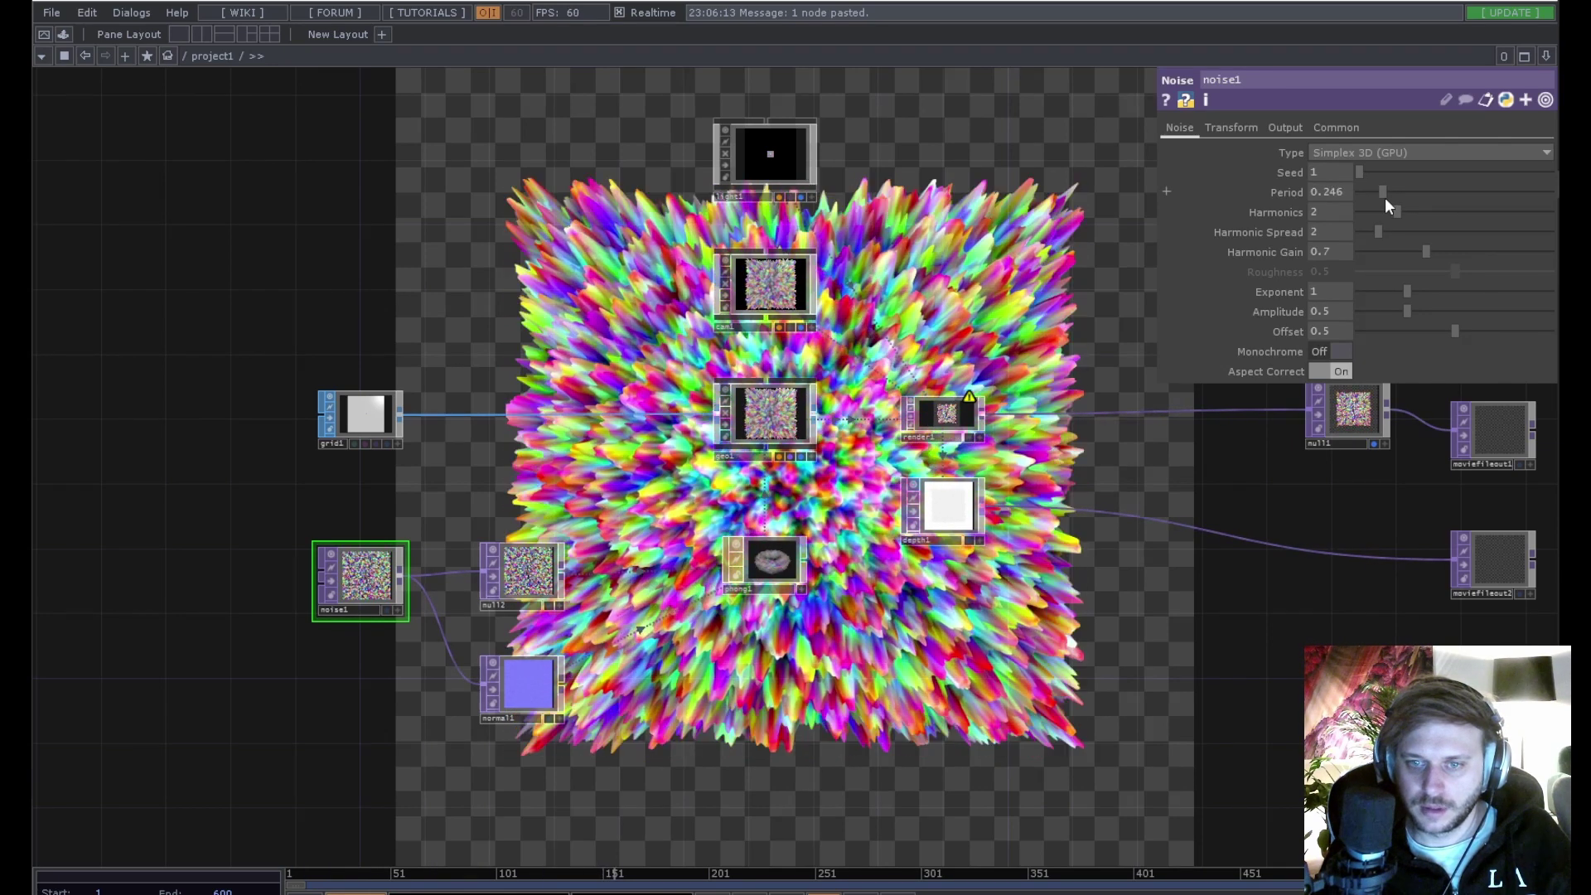
pyautogui.click(769, 286)
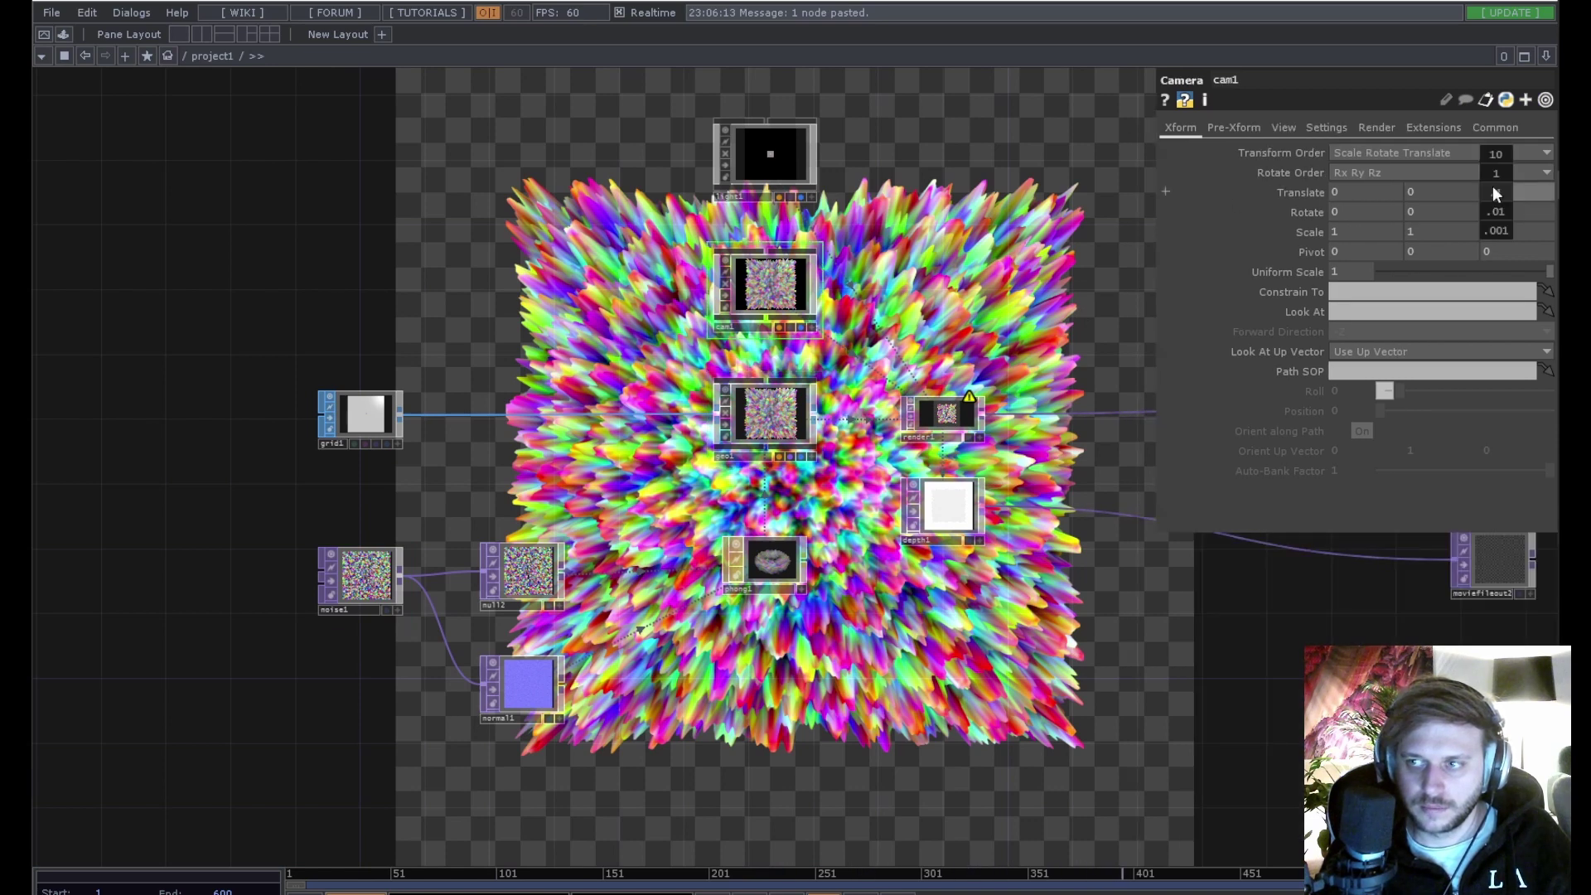
pyautogui.moveTo(1493, 187); pyautogui.dragTo(1496, 194)
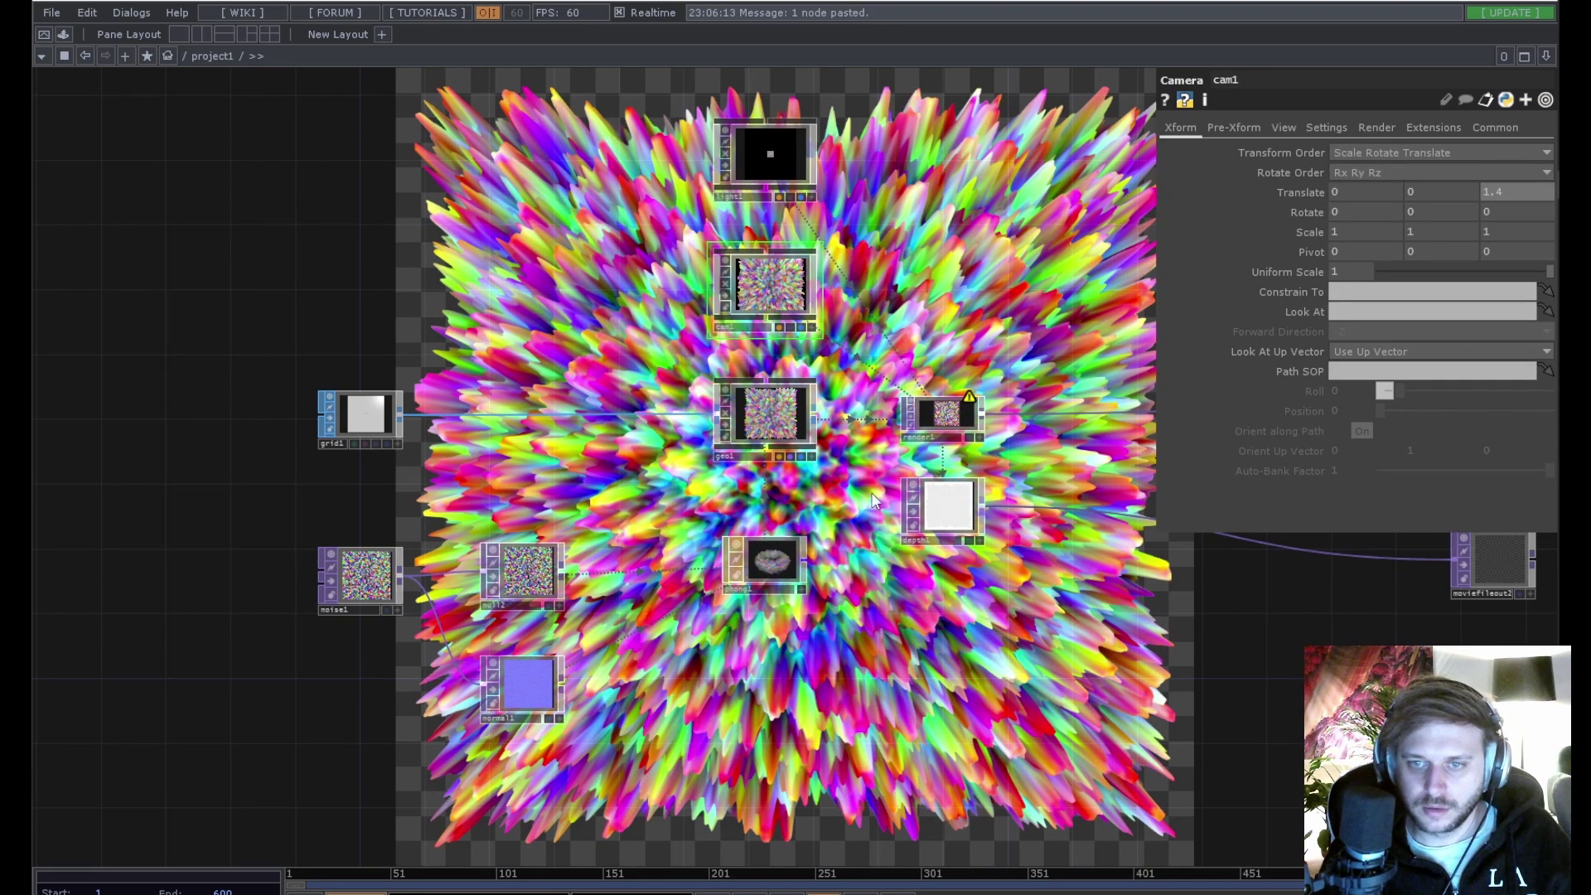
pyautogui.moveTo(681, 623); pyautogui.dragTo(535, 620)
pyautogui.moveTo(786, 623); pyautogui.dragTo(643, 618)
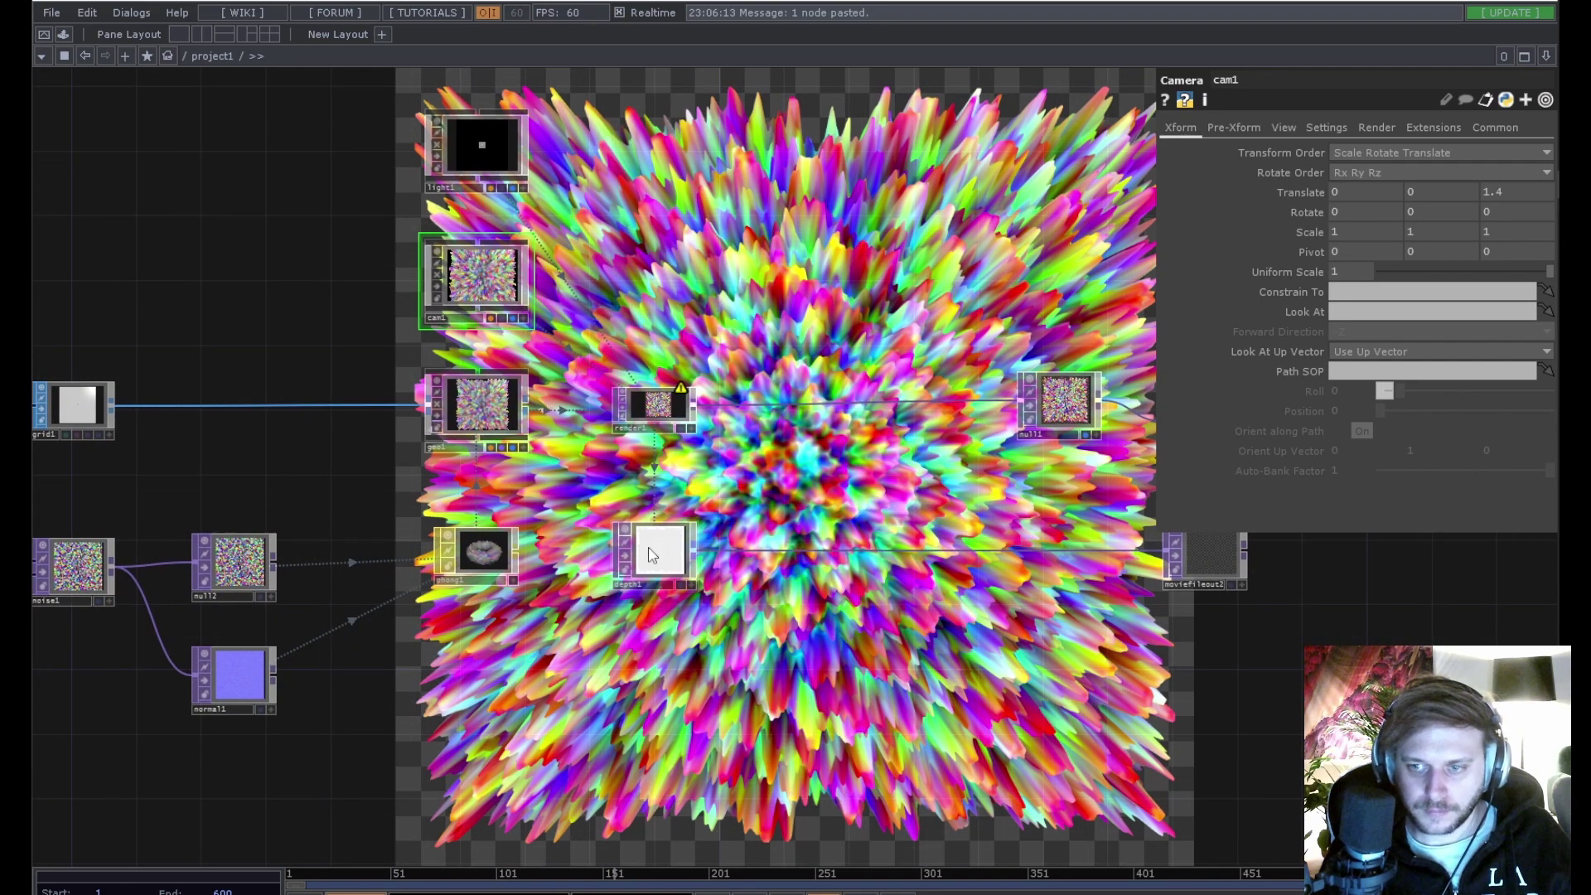
# Insert an Attribute Create SOP after grid1 with Compute Tangents on, clearing render1's tangent warning.
pyautogui.scroll(5, 654, 551)
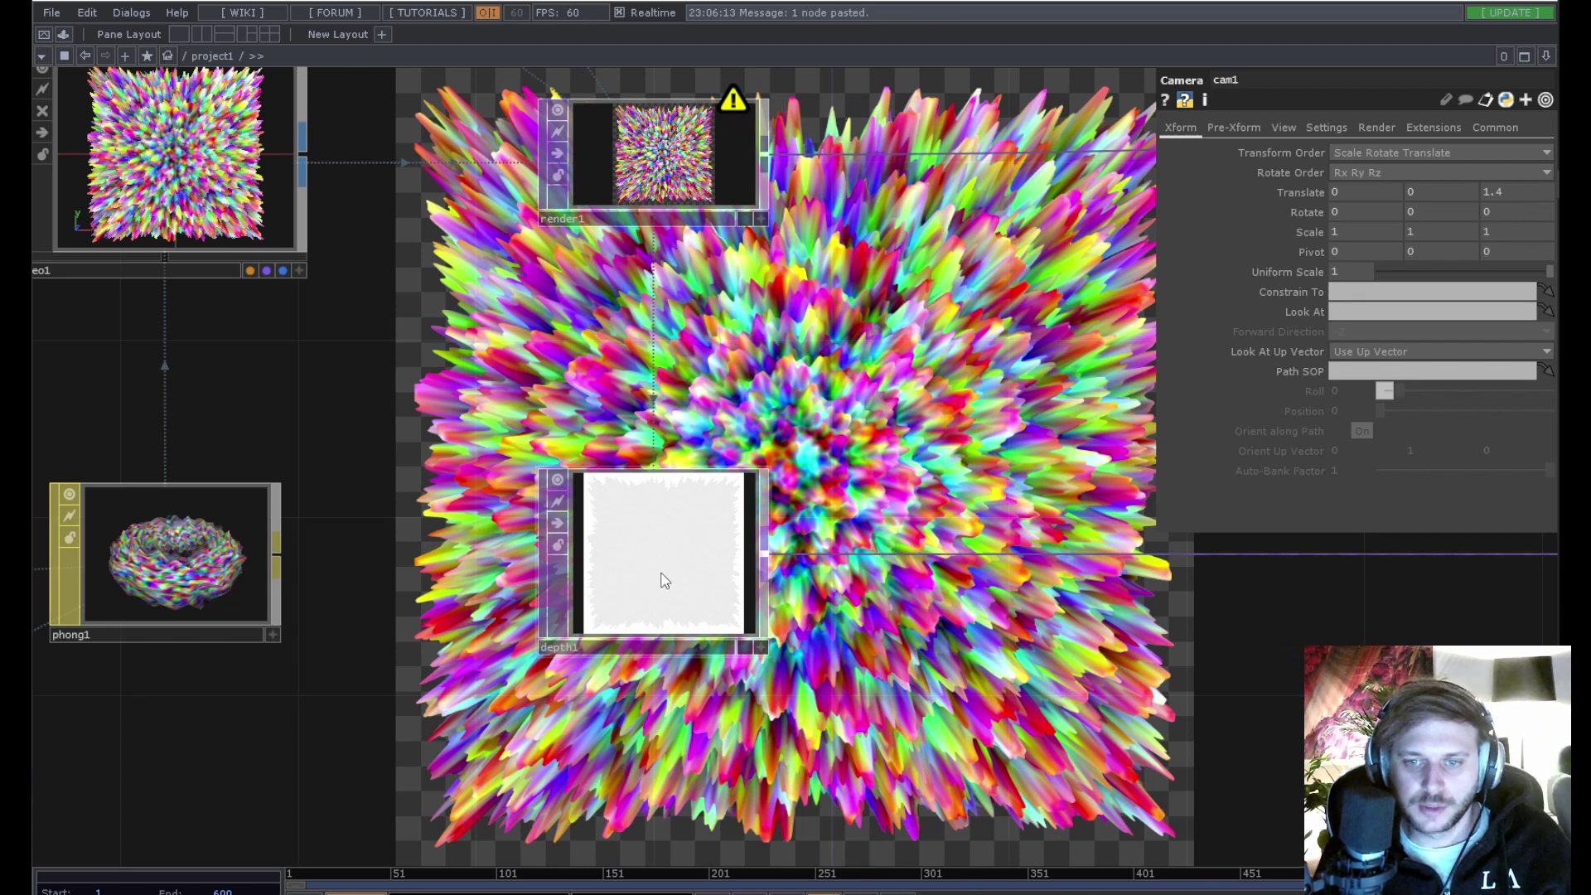
pyautogui.scroll(5, 662, 580)
pyautogui.scroll(-4, 663, 580)
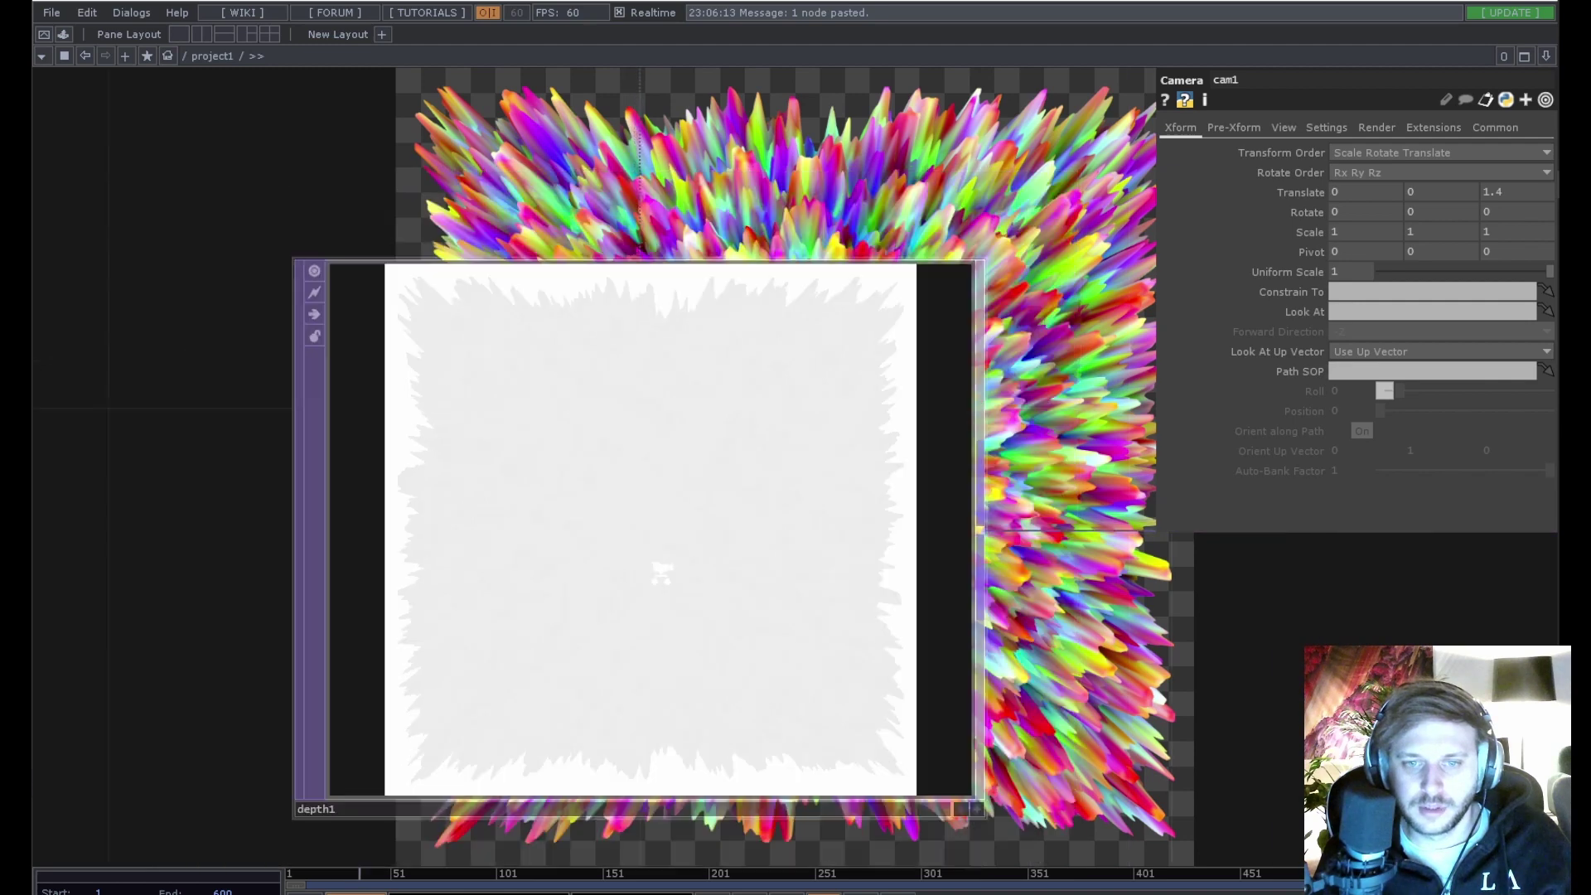
pyautogui.scroll(-4, 663, 580)
pyautogui.middleClick(694, 338)
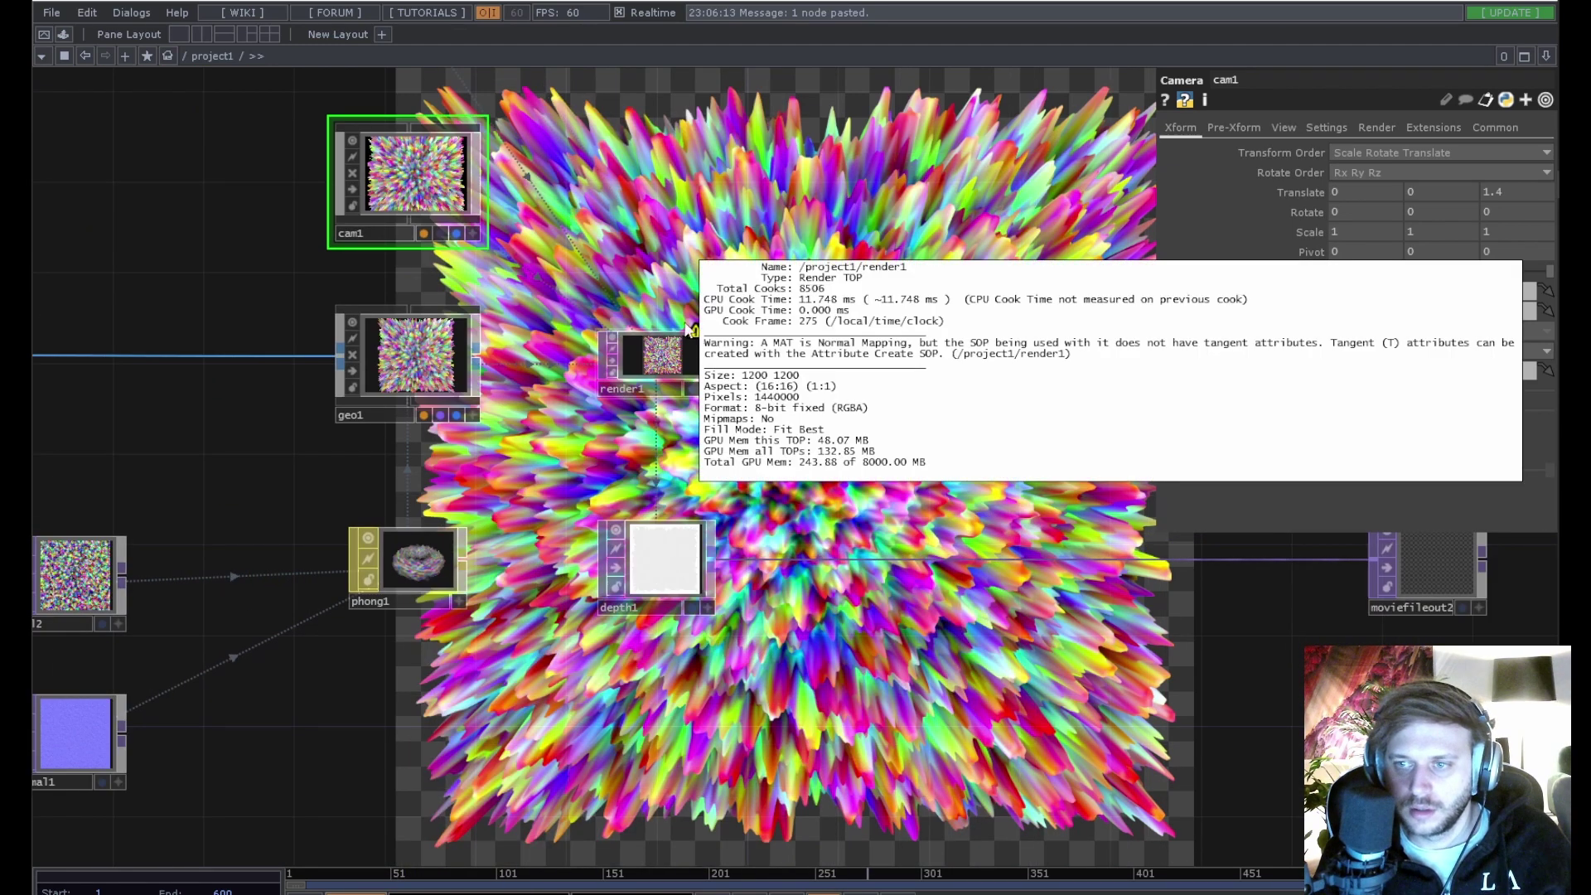
pyautogui.moveTo(40, 353); pyautogui.dragTo(375, 386)
pyautogui.rightClick(377, 386)
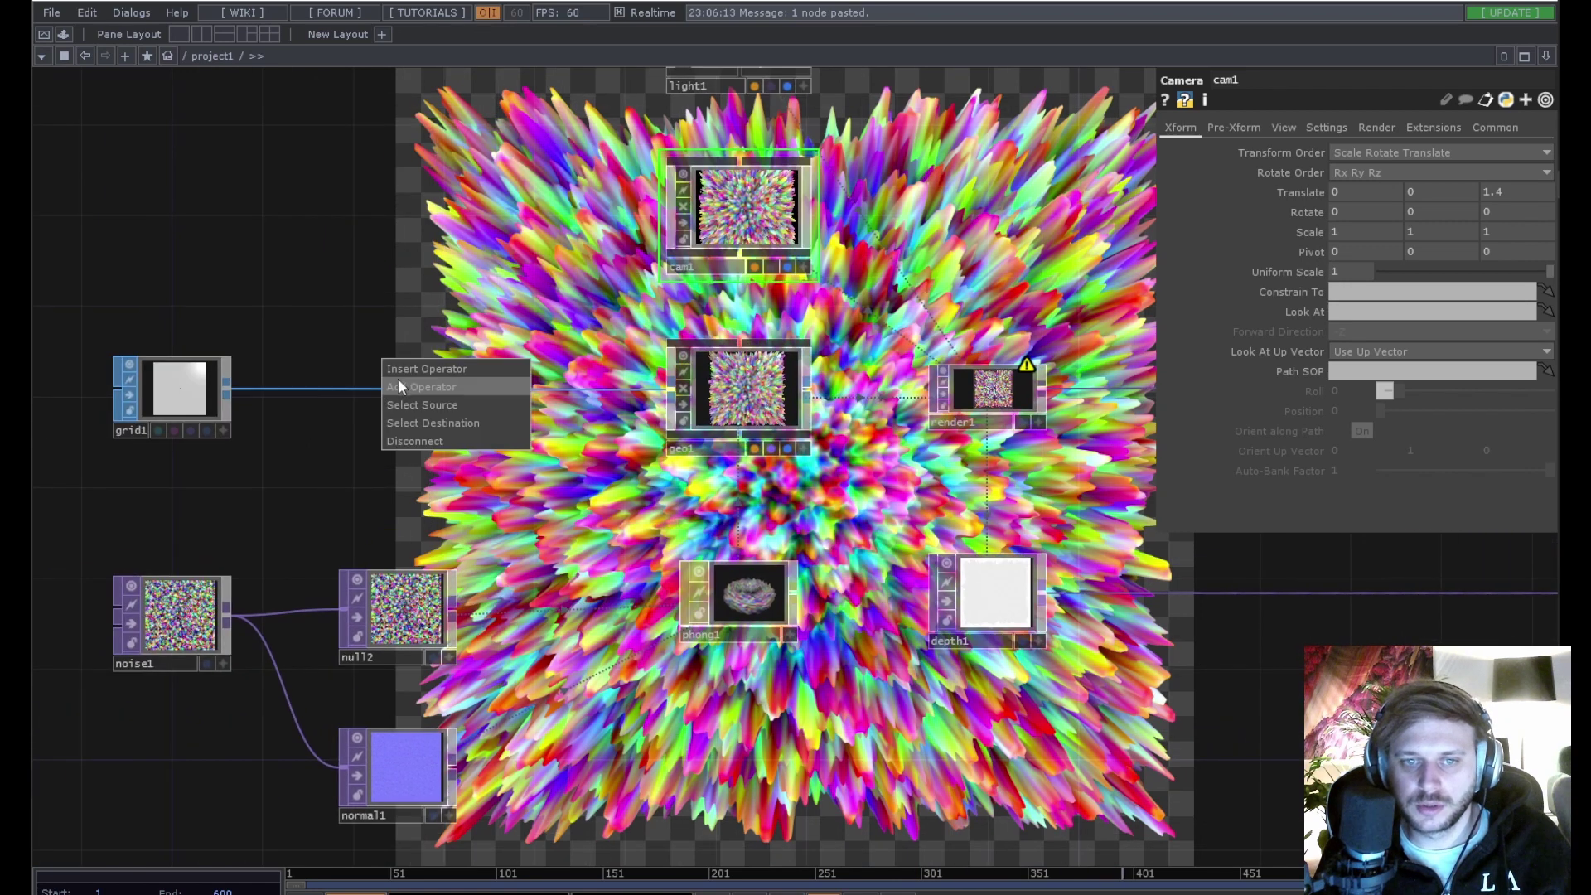
pyautogui.click(404, 386)
pyautogui.click(166, 262)
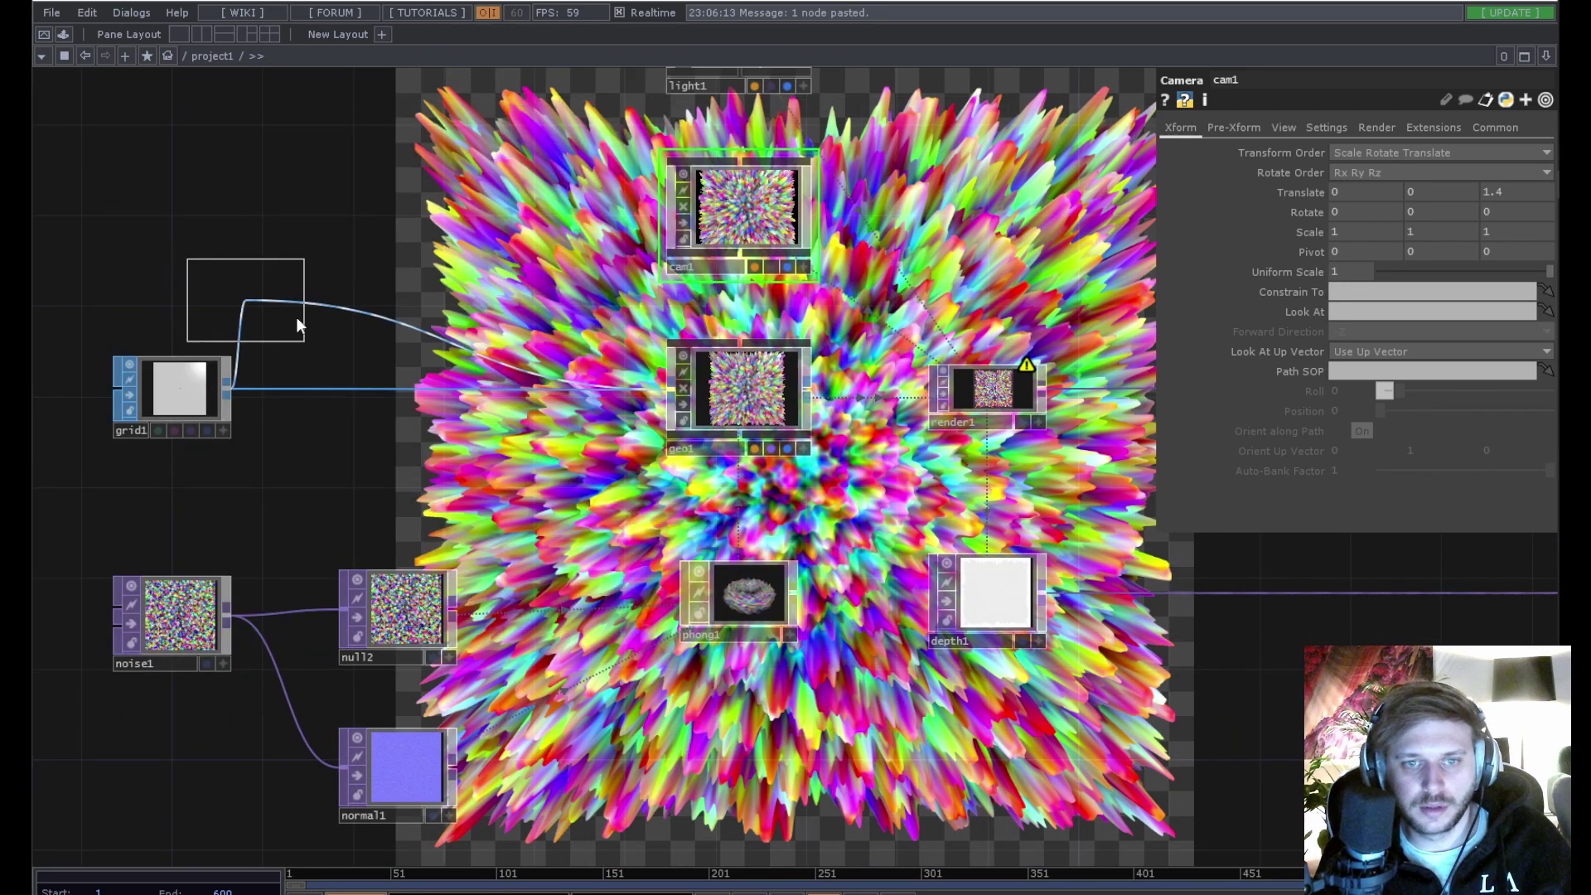
pyautogui.click(454, 395)
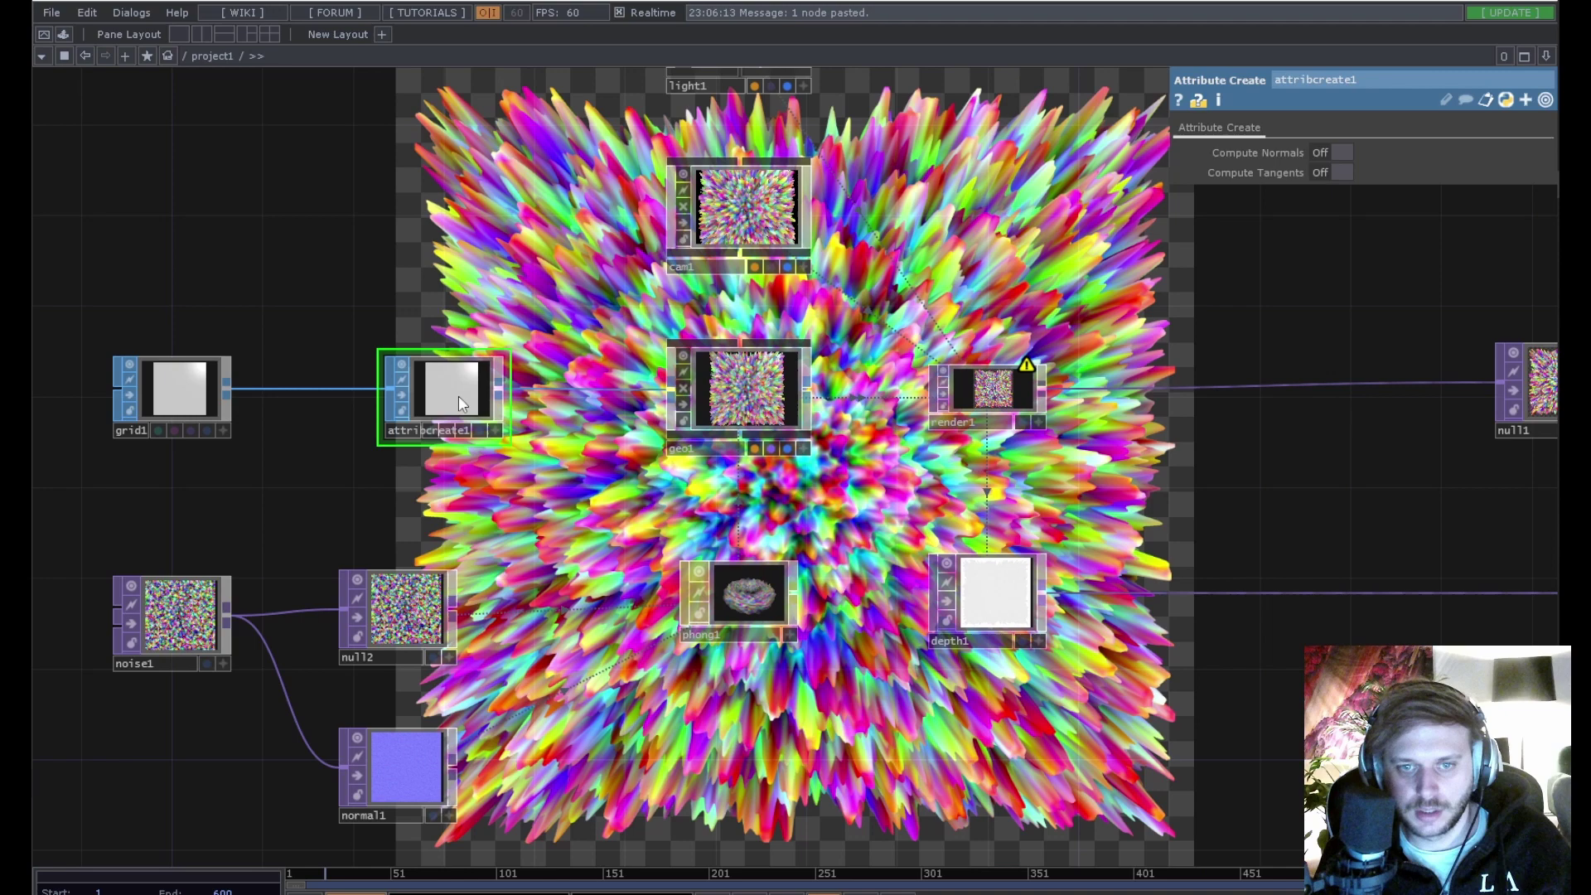
pyautogui.click(1330, 172)
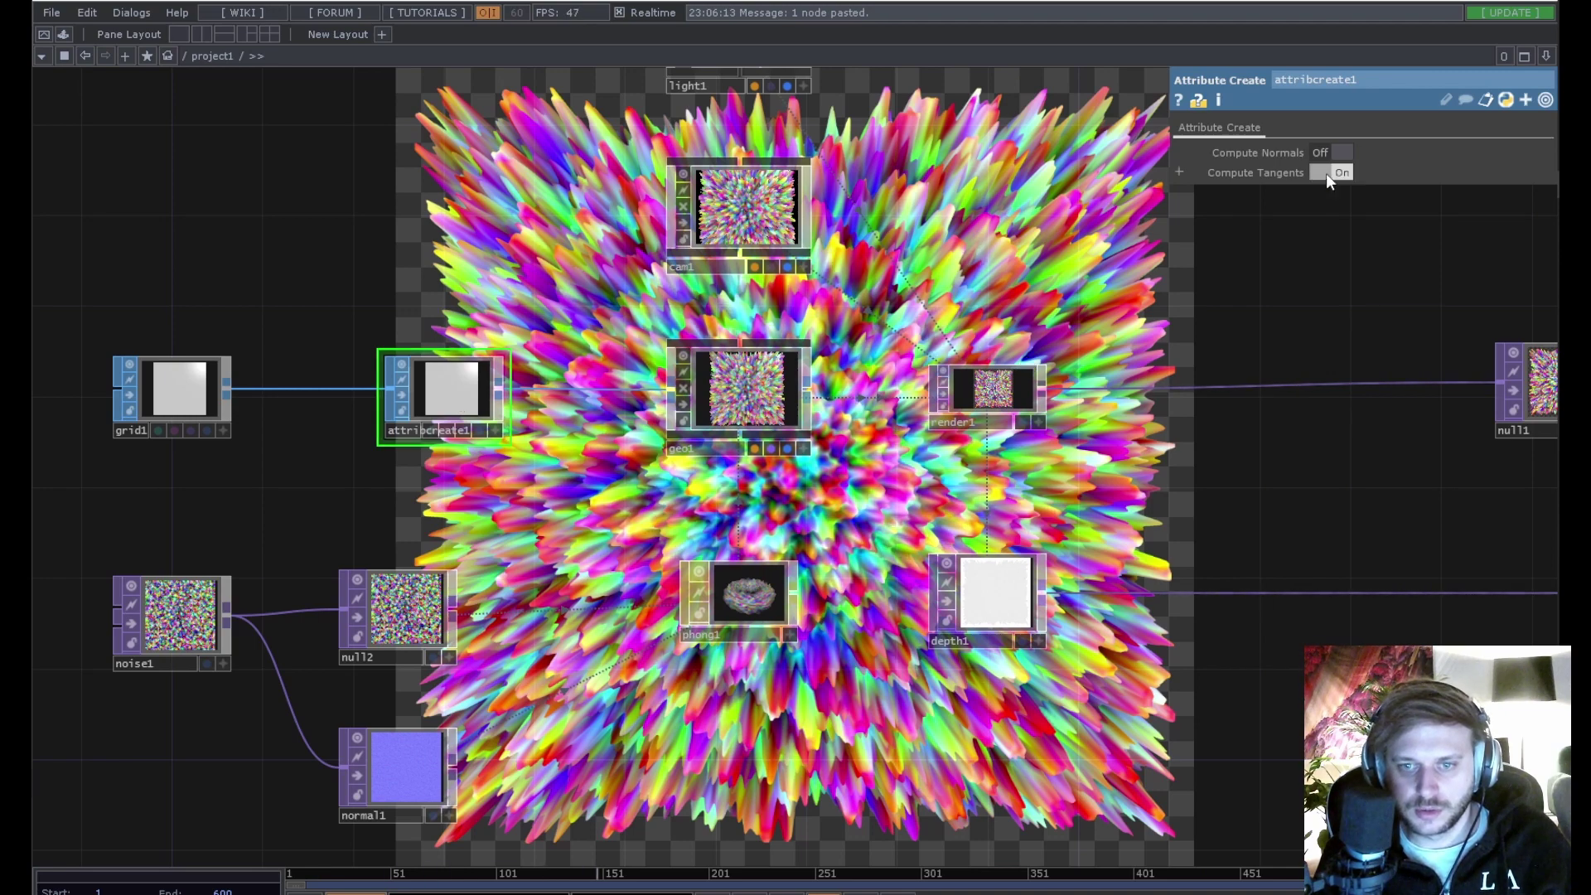
pyautogui.moveTo(1160, 535); pyautogui.dragTo(638, 535)
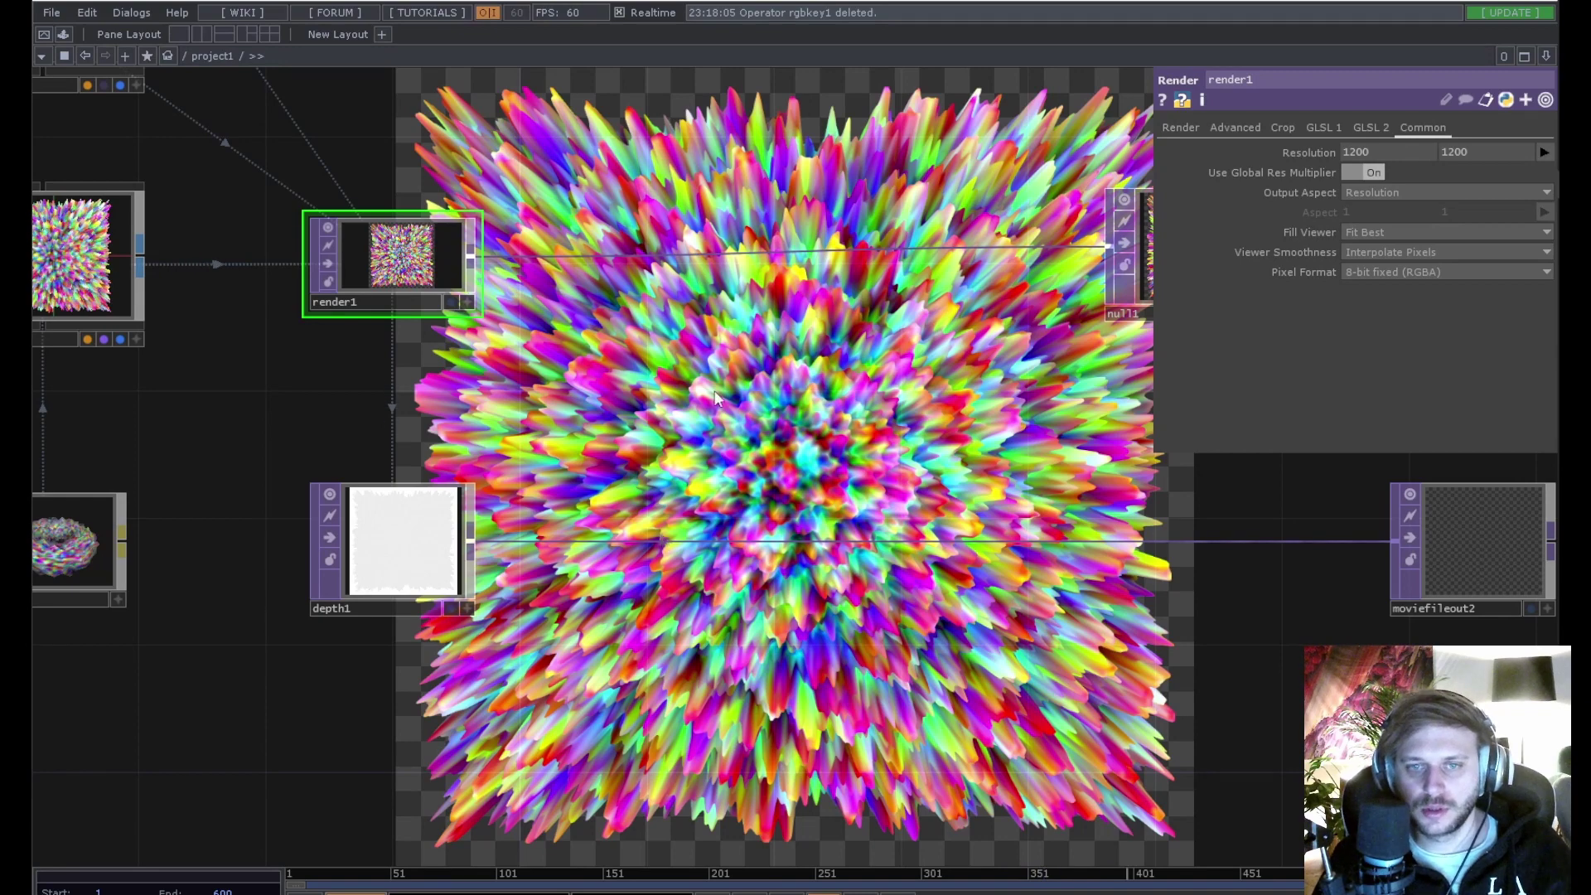
# Insert a Level TOP between depth1 and moviefileout2 with Invert set to 1.
pyautogui.moveTo(714, 390); pyautogui.dragTo(772, 458)
pyautogui.scroll(6, 430, 646)
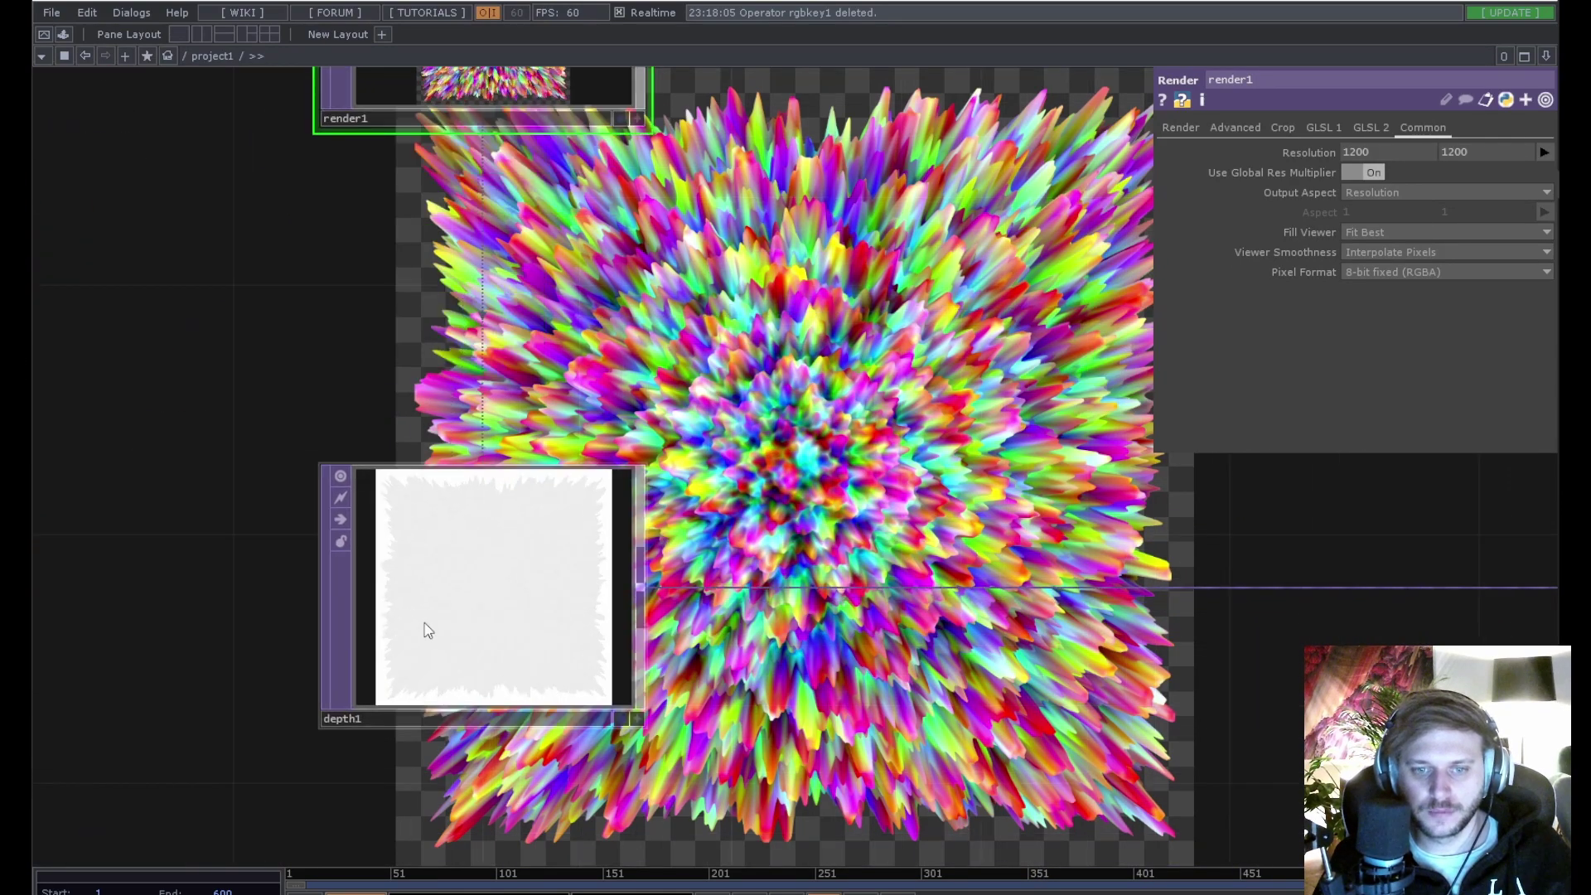
pyautogui.scroll(-5, 454, 615)
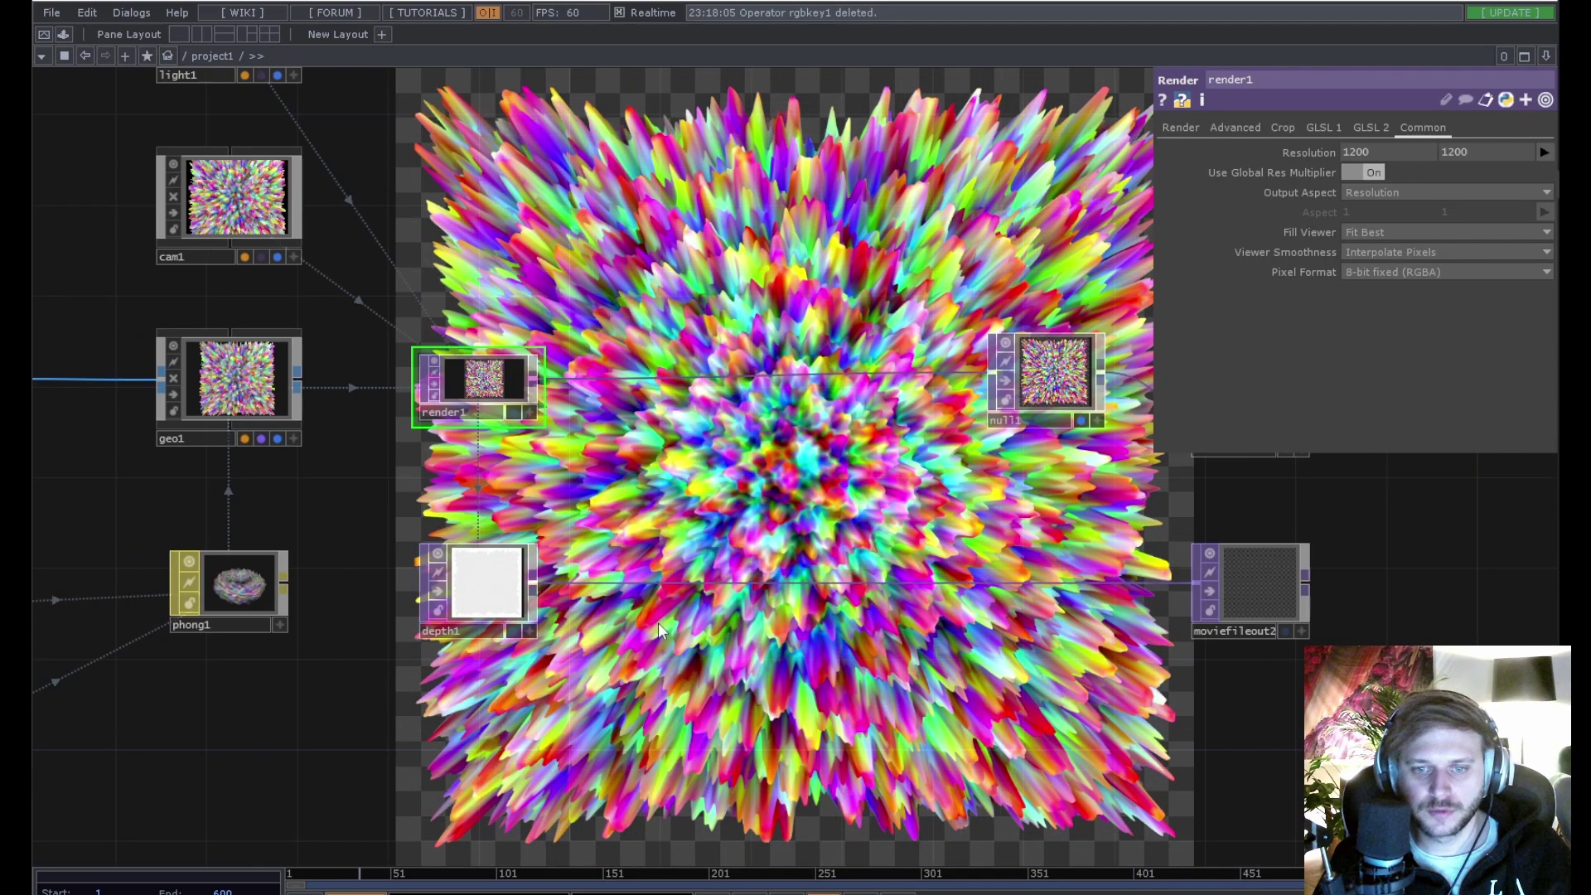
pyautogui.scroll(2, 673, 585)
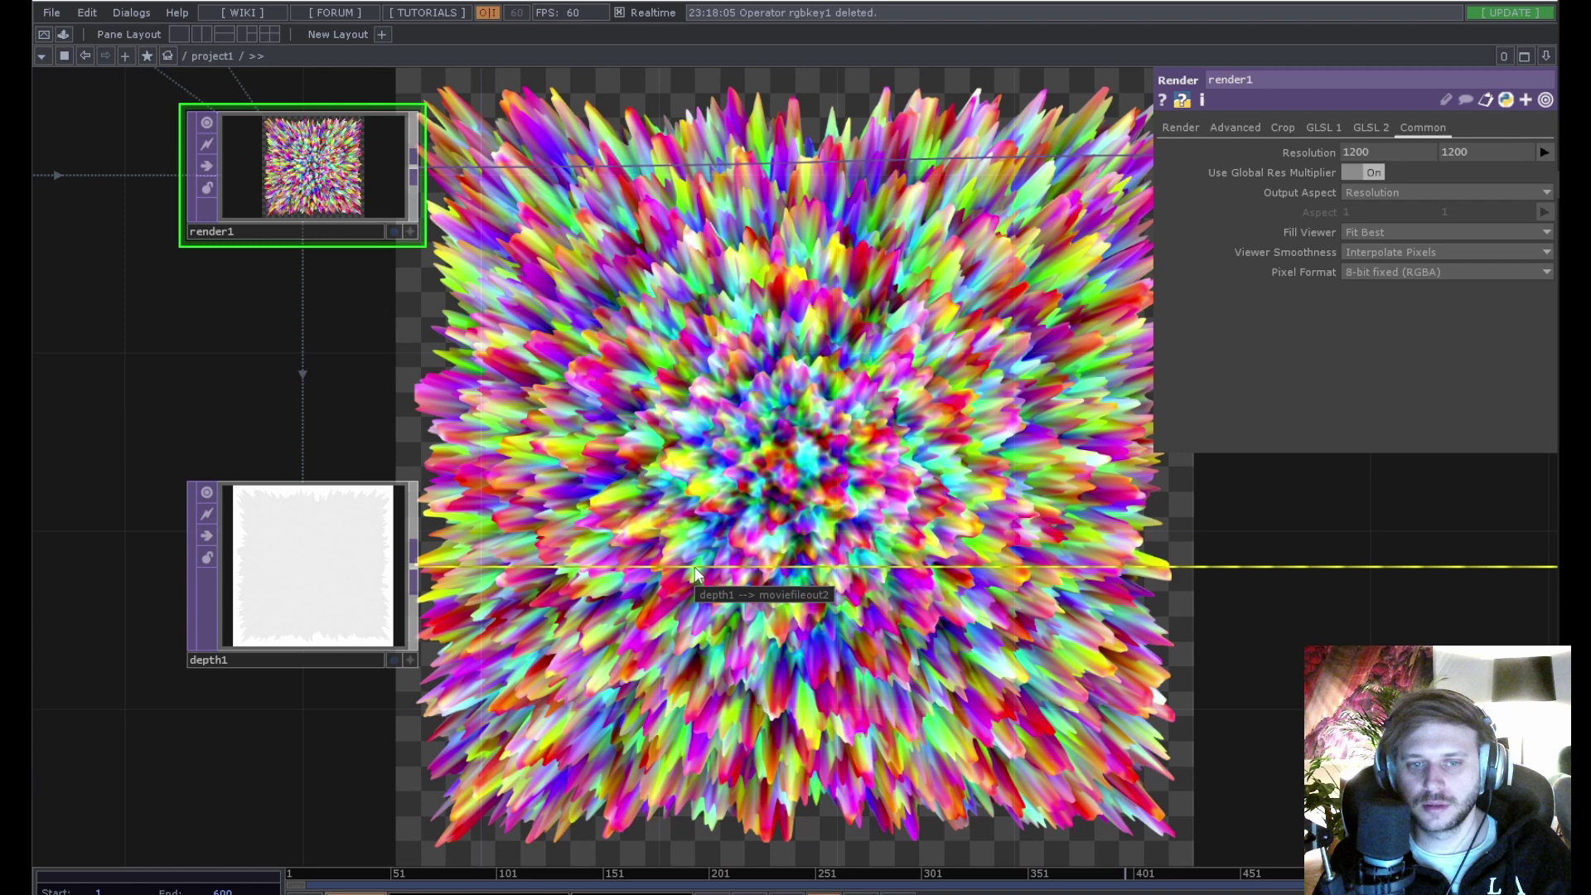
pyautogui.rightClick(695, 572)
pyautogui.click(743, 550)
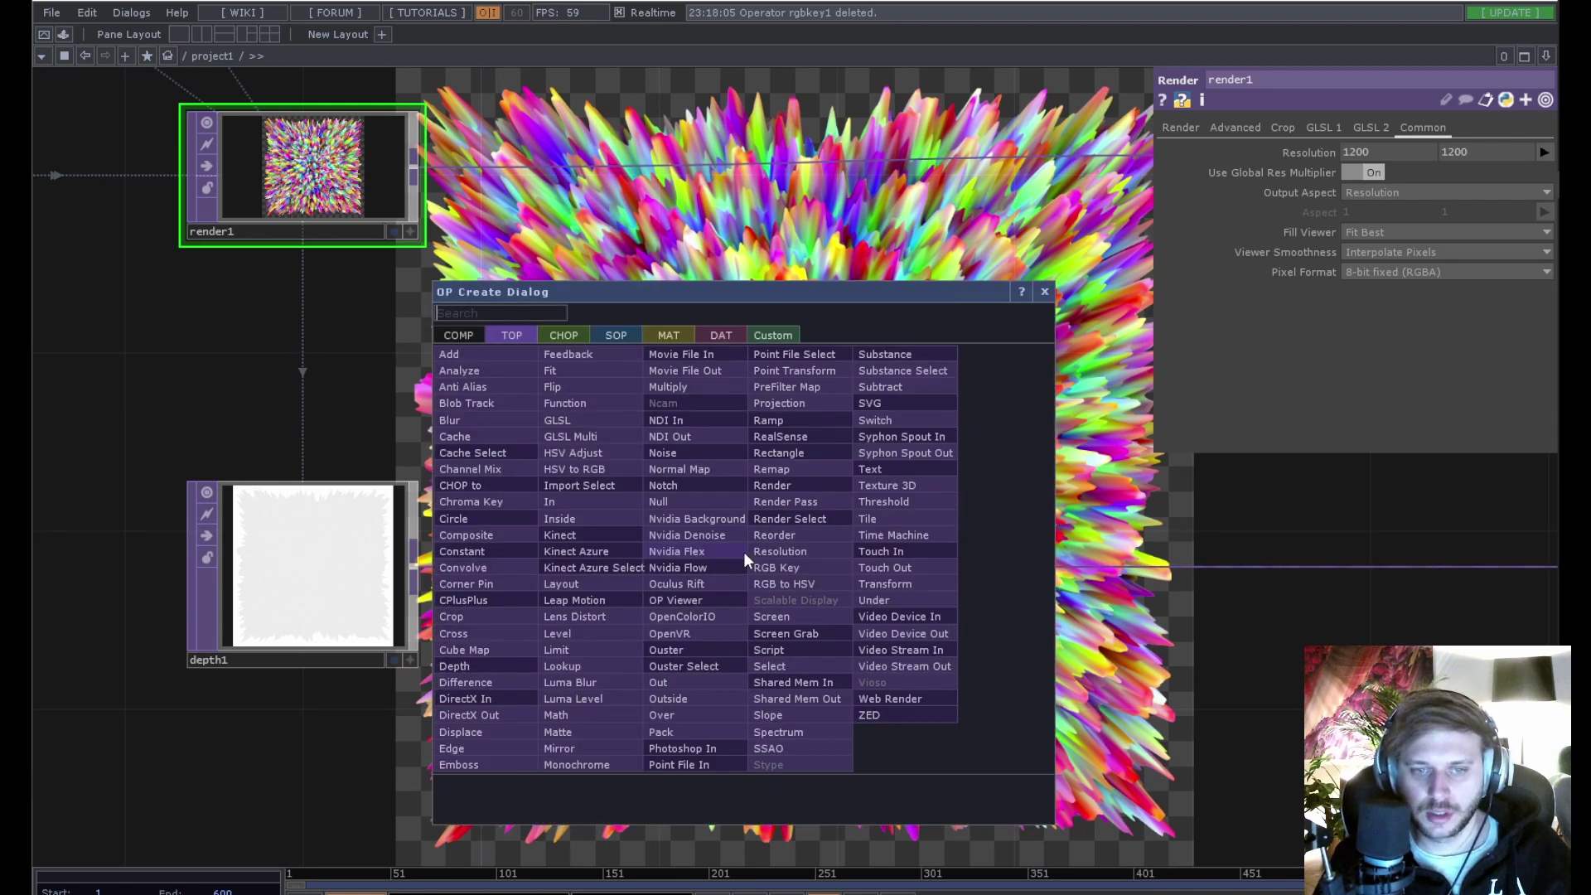
pyautogui.click(579, 633)
pyautogui.click(849, 574)
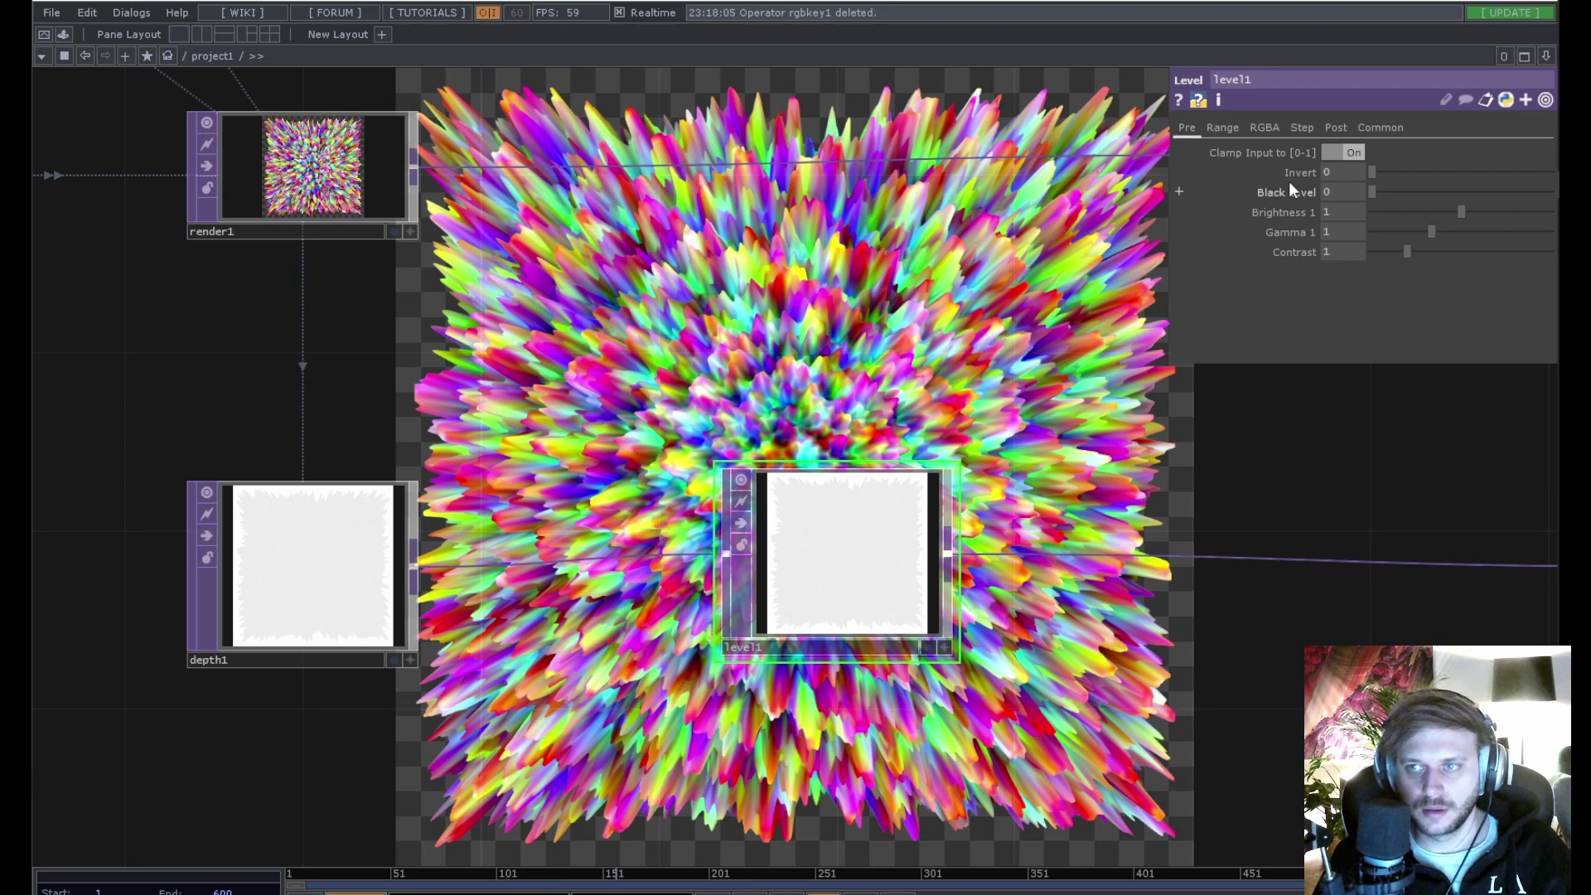
pyautogui.click(1236, 172)
pyautogui.scroll(-3, 902, 337)
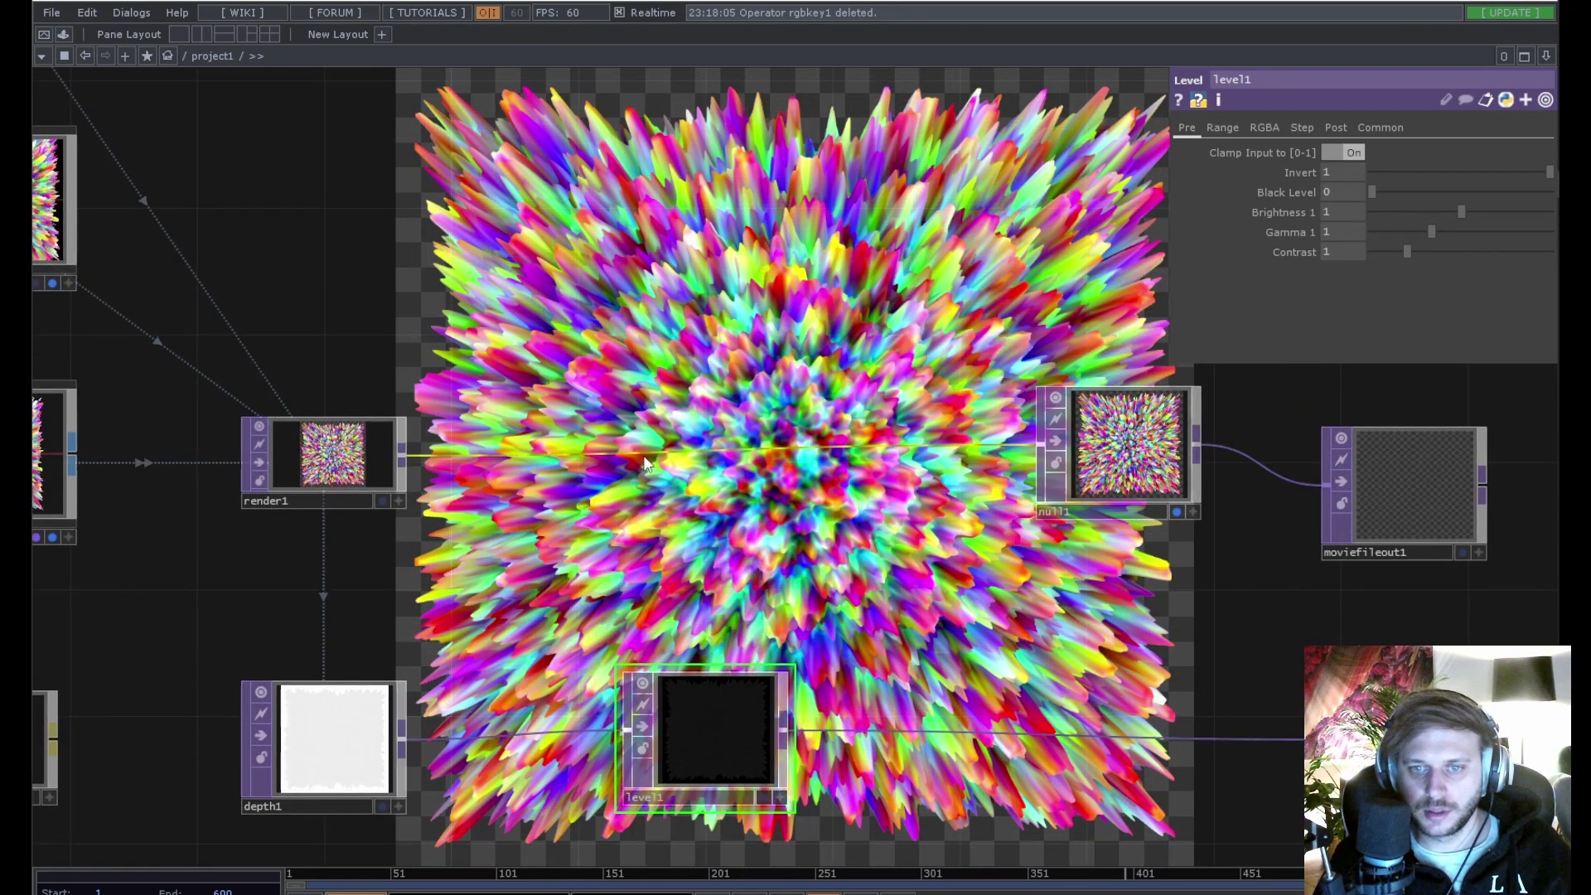
# Insert an RGB Key TOP between render1 and null1.
pyautogui.rightClick(643, 455)
pyautogui.click(680, 435)
pyautogui.write('rg')
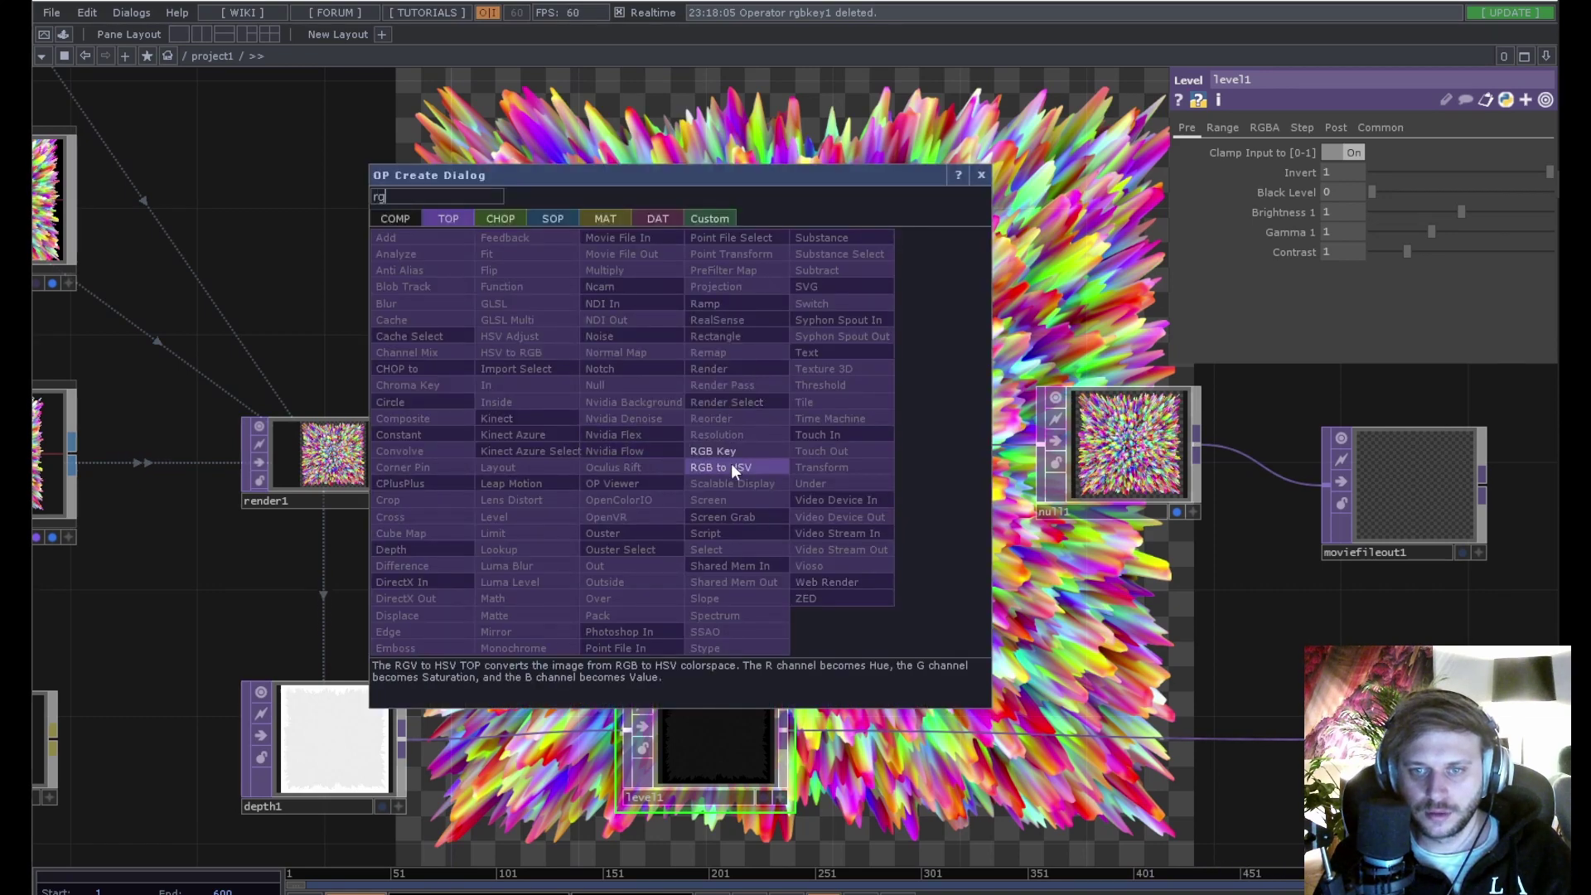
pyautogui.click(712, 451)
pyautogui.click(698, 450)
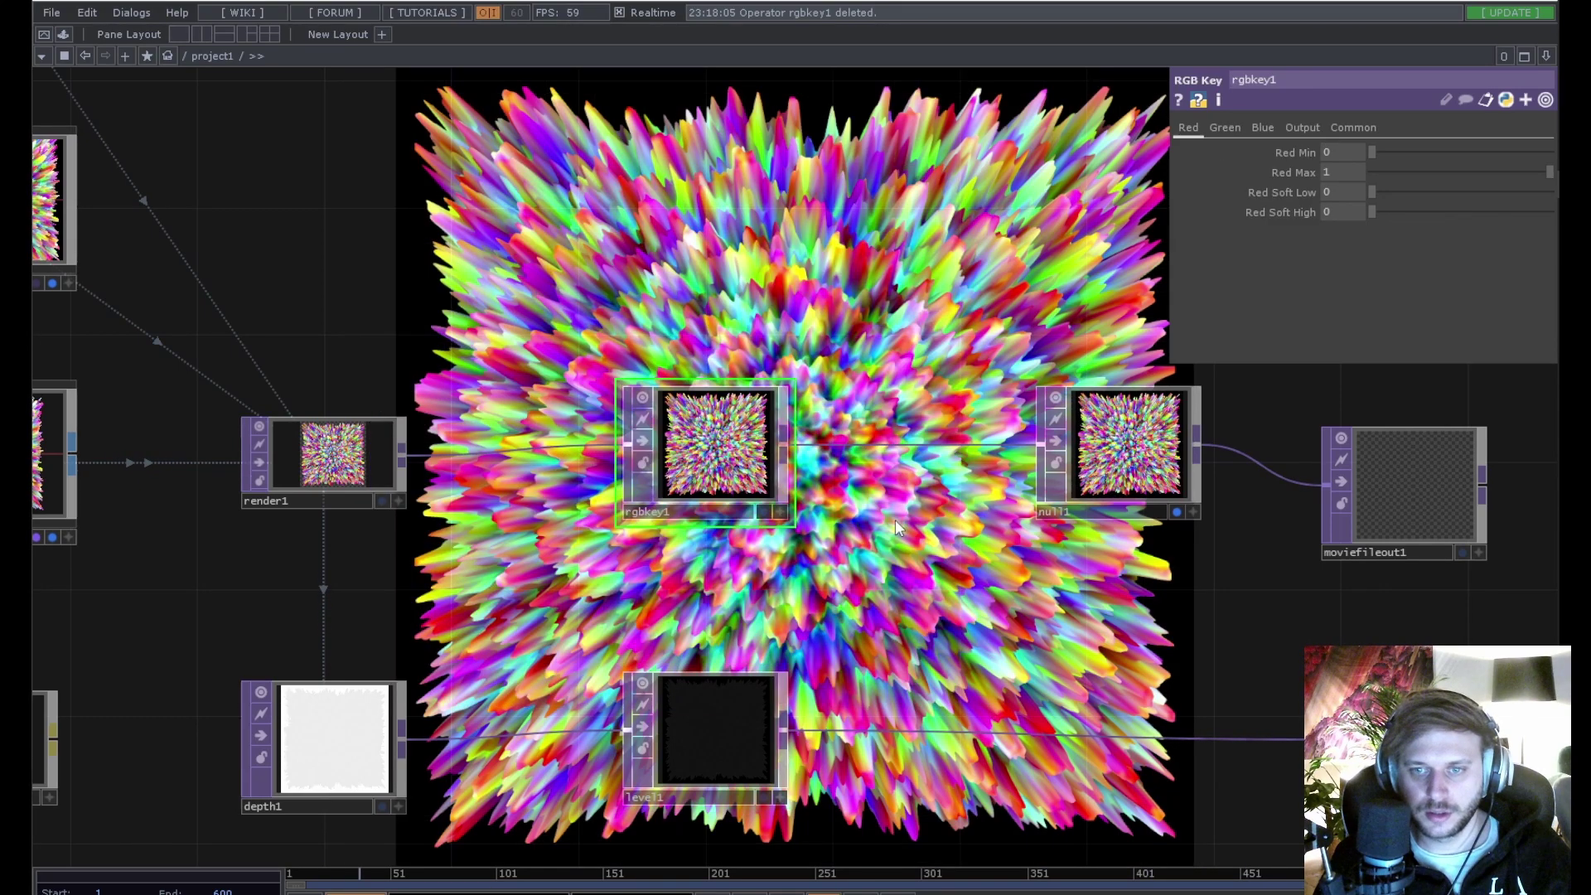
pyautogui.scroll(-4, 728, 447)
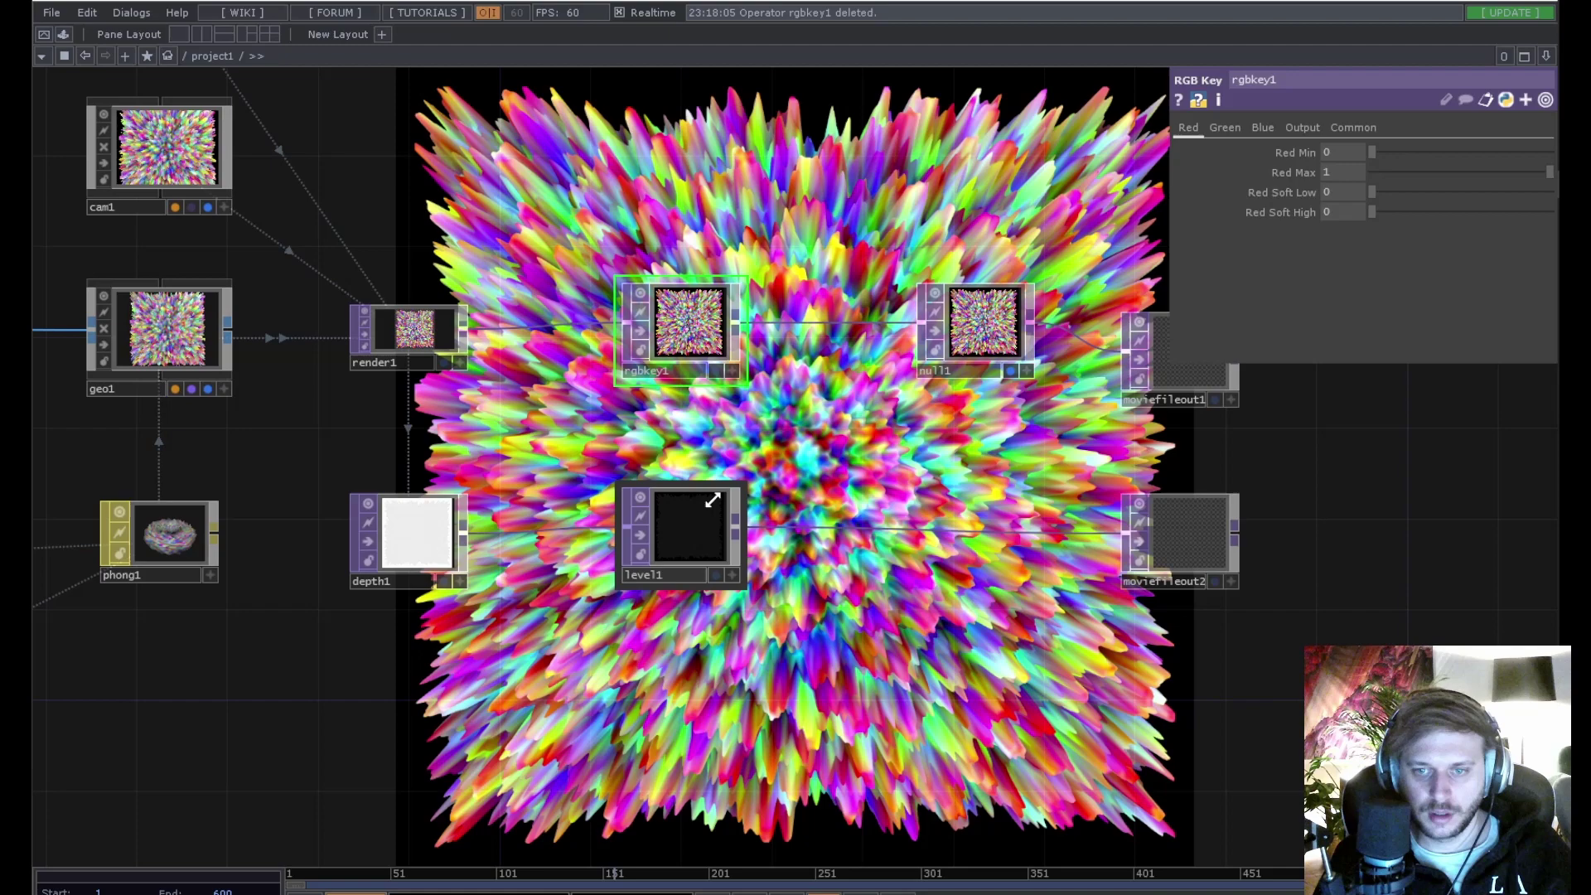
pyautogui.scroll(5, 703, 525)
# Set level1's Brightness to 1.84, Gamma to 1.98 and Contrast to 1.09.
pyautogui.scroll(-2, 644, 559)
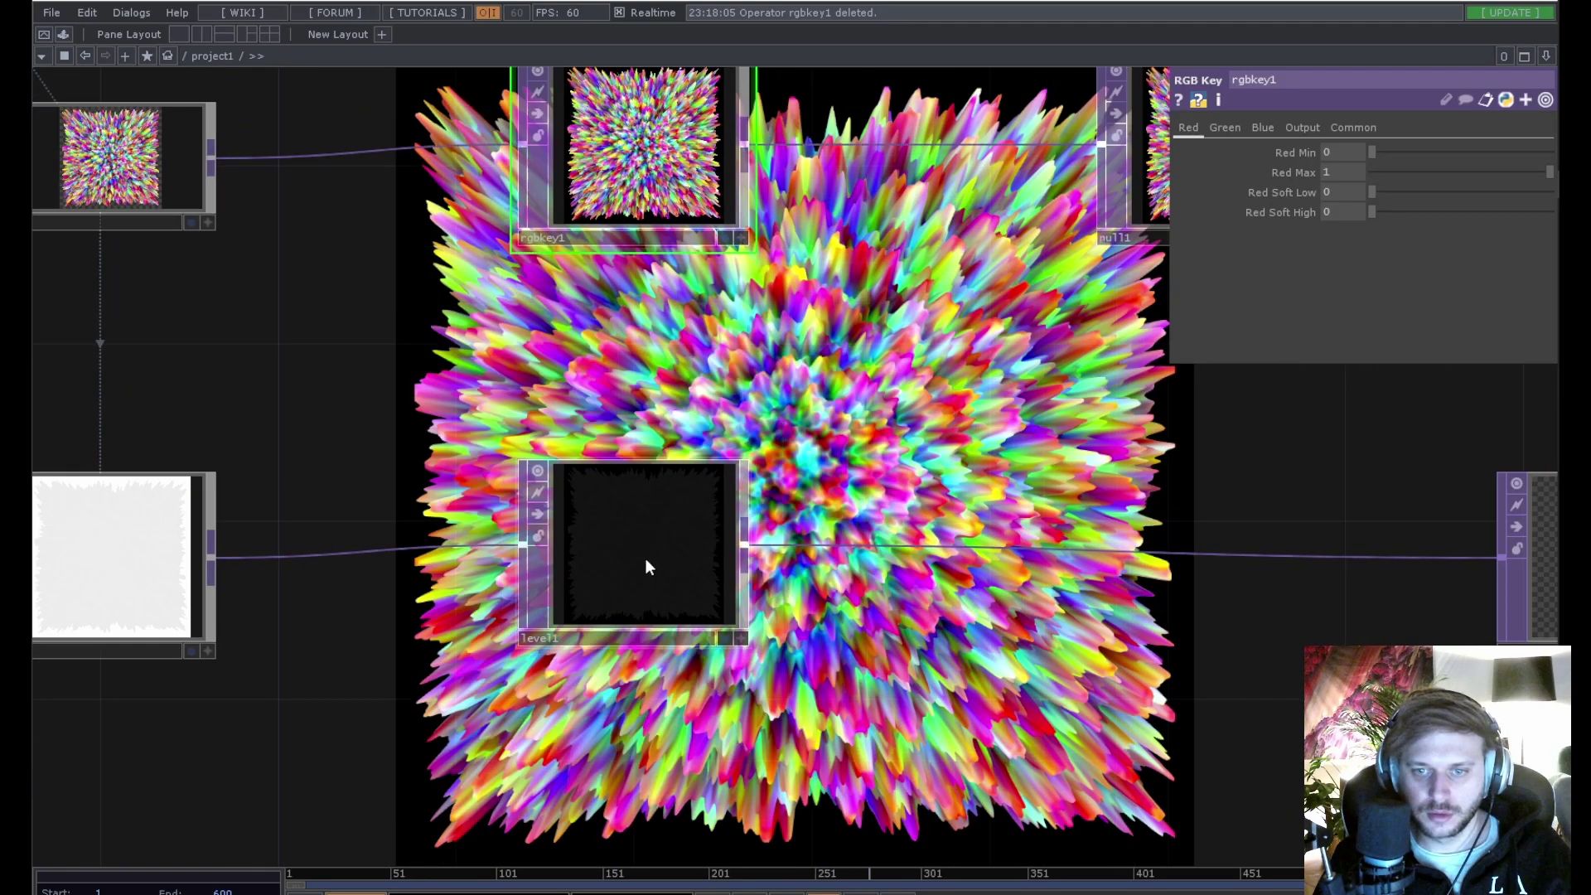
pyautogui.scroll(5, 644, 554)
pyautogui.scroll(-4, 643, 554)
pyautogui.scroll(-3, 644, 555)
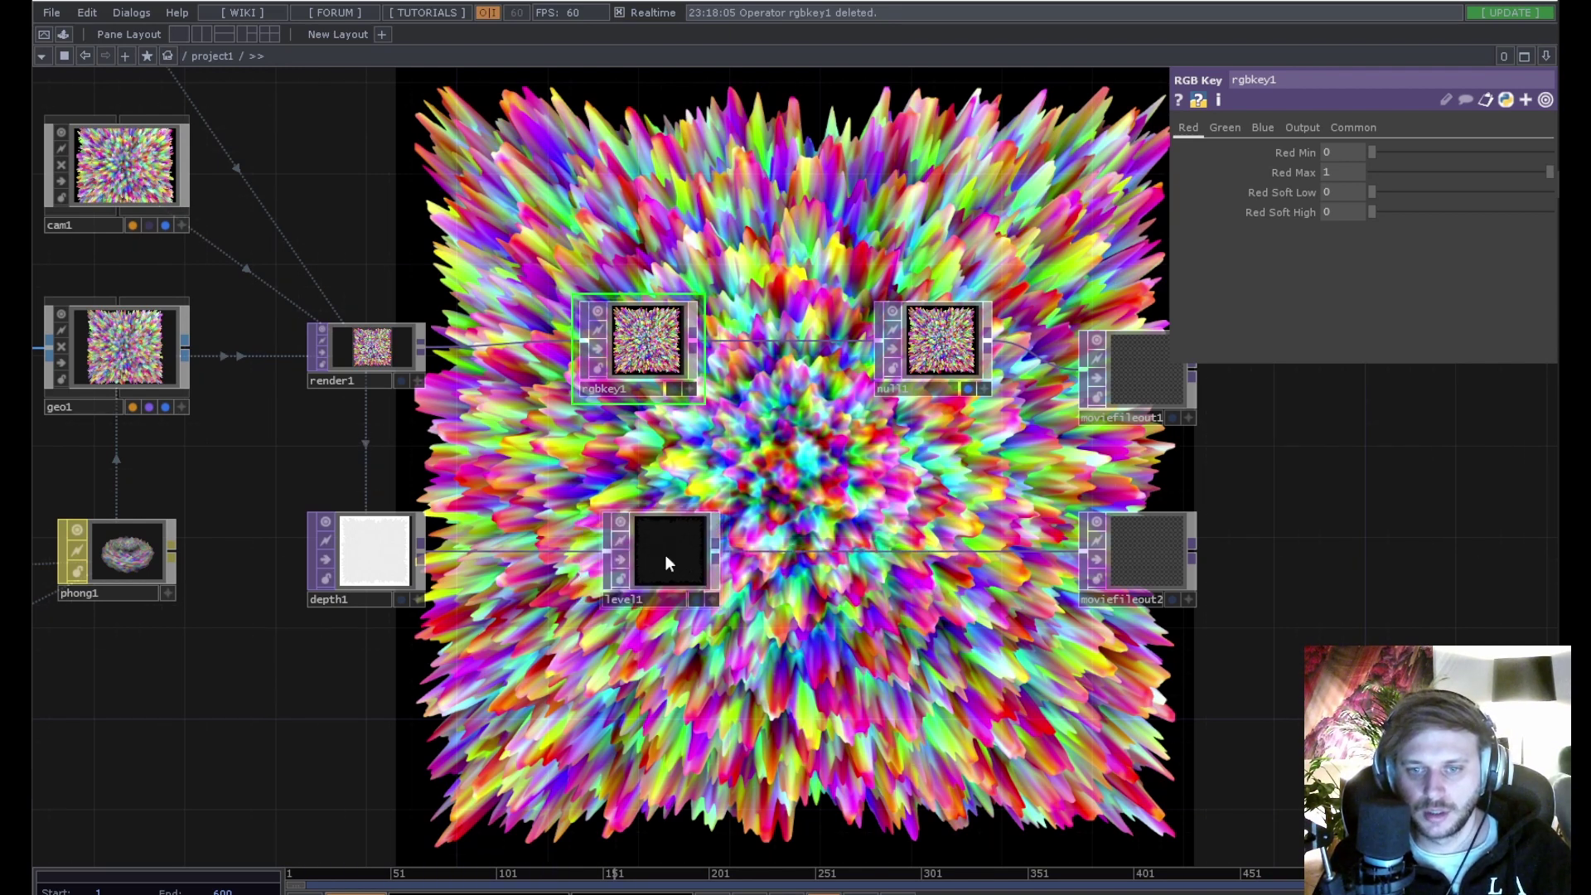
pyautogui.scroll(5, 678, 564)
pyautogui.scroll(4, 678, 561)
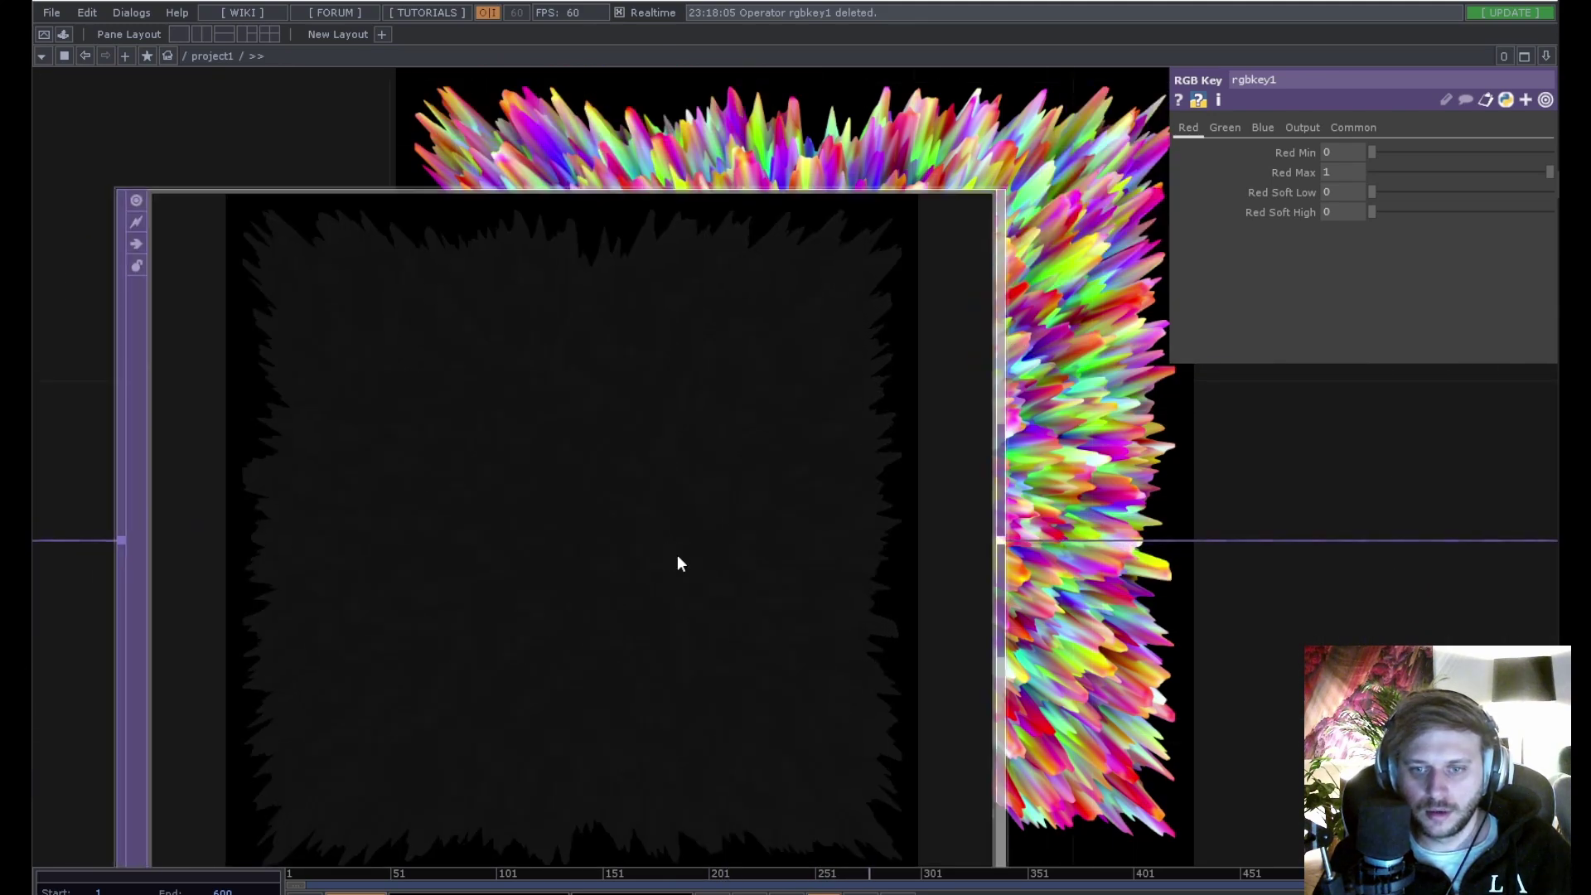
pyautogui.scroll(-4, 678, 557)
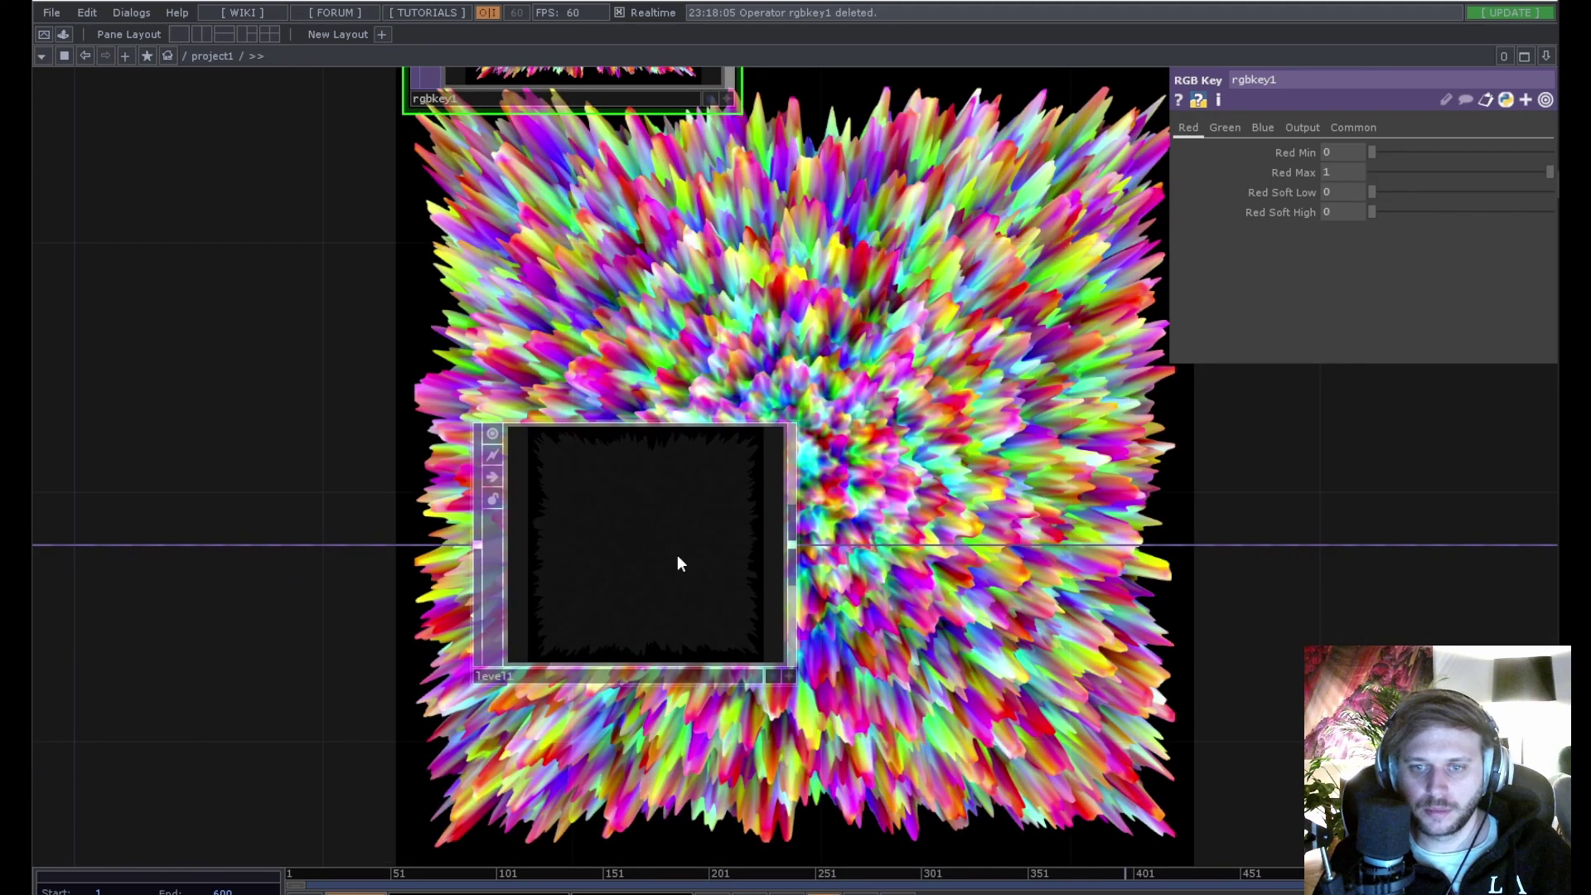
pyautogui.scroll(-4, 678, 562)
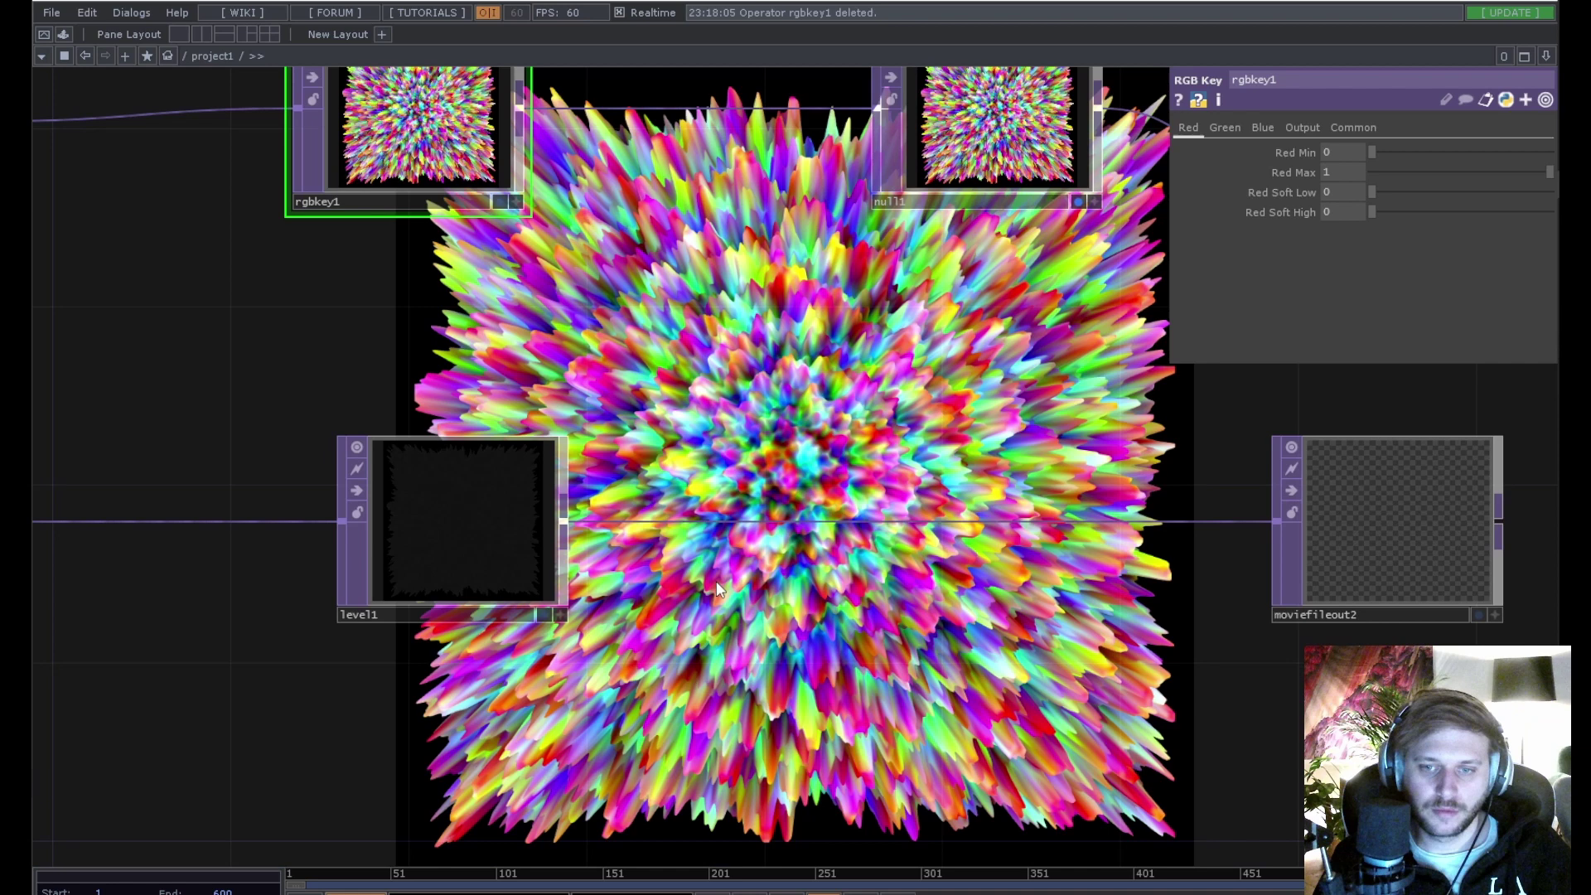
pyautogui.click(513, 558)
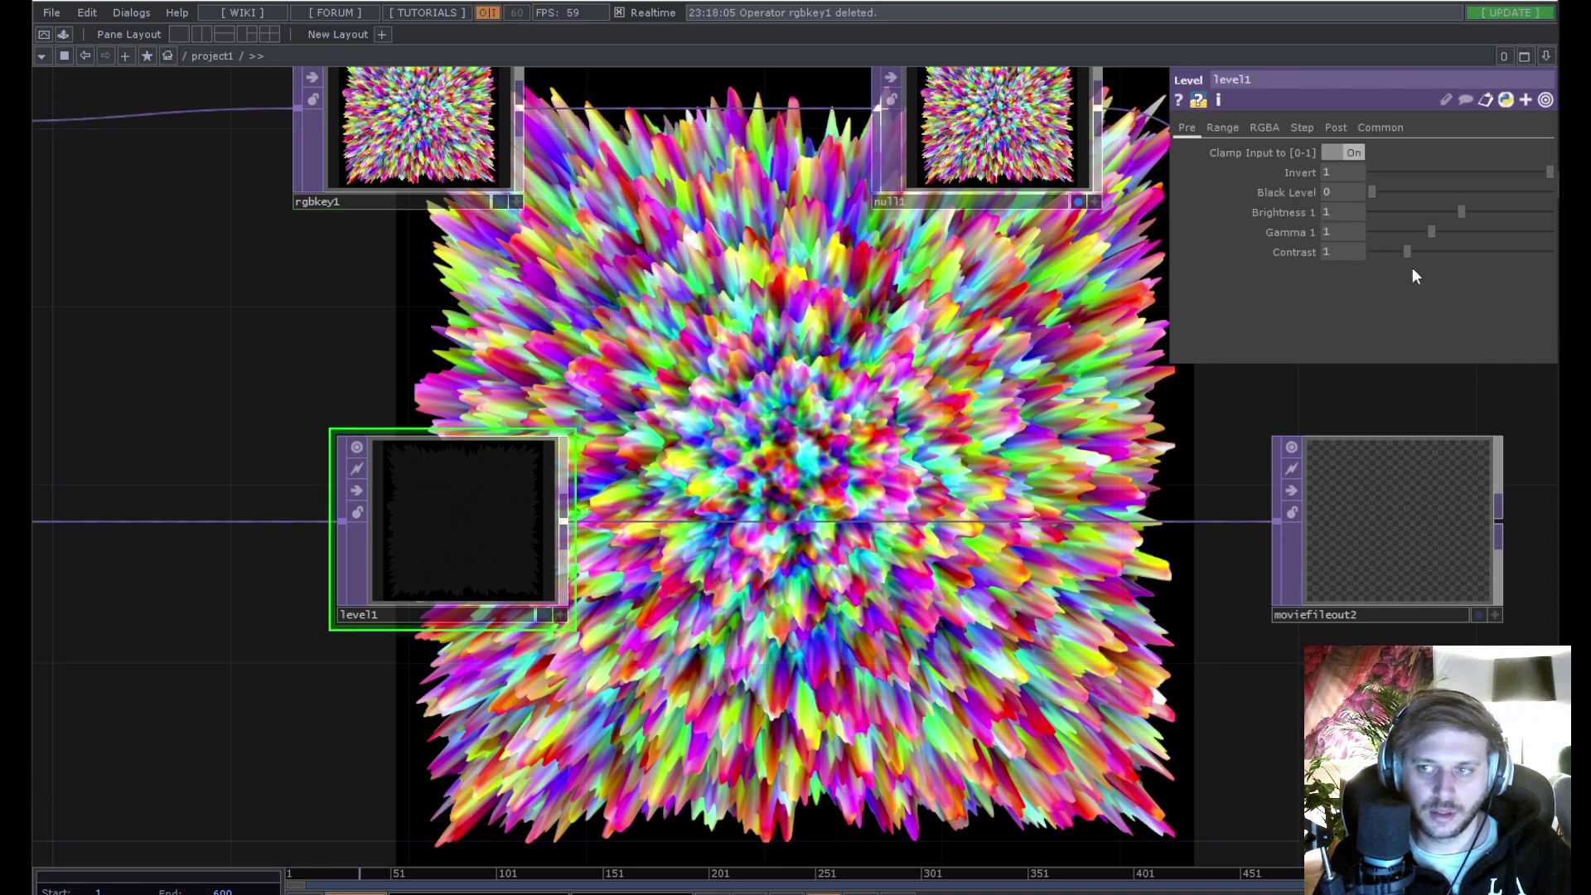
pyautogui.moveTo(1433, 232)
pyautogui.mouseDown()
pyautogui.moveTo(1485, 232)
pyautogui.moveTo(1414, 252)
pyautogui.mouseUp()
pyautogui.hotkey('ctrl', 'z')
pyautogui.scroll(3, 663, 414)
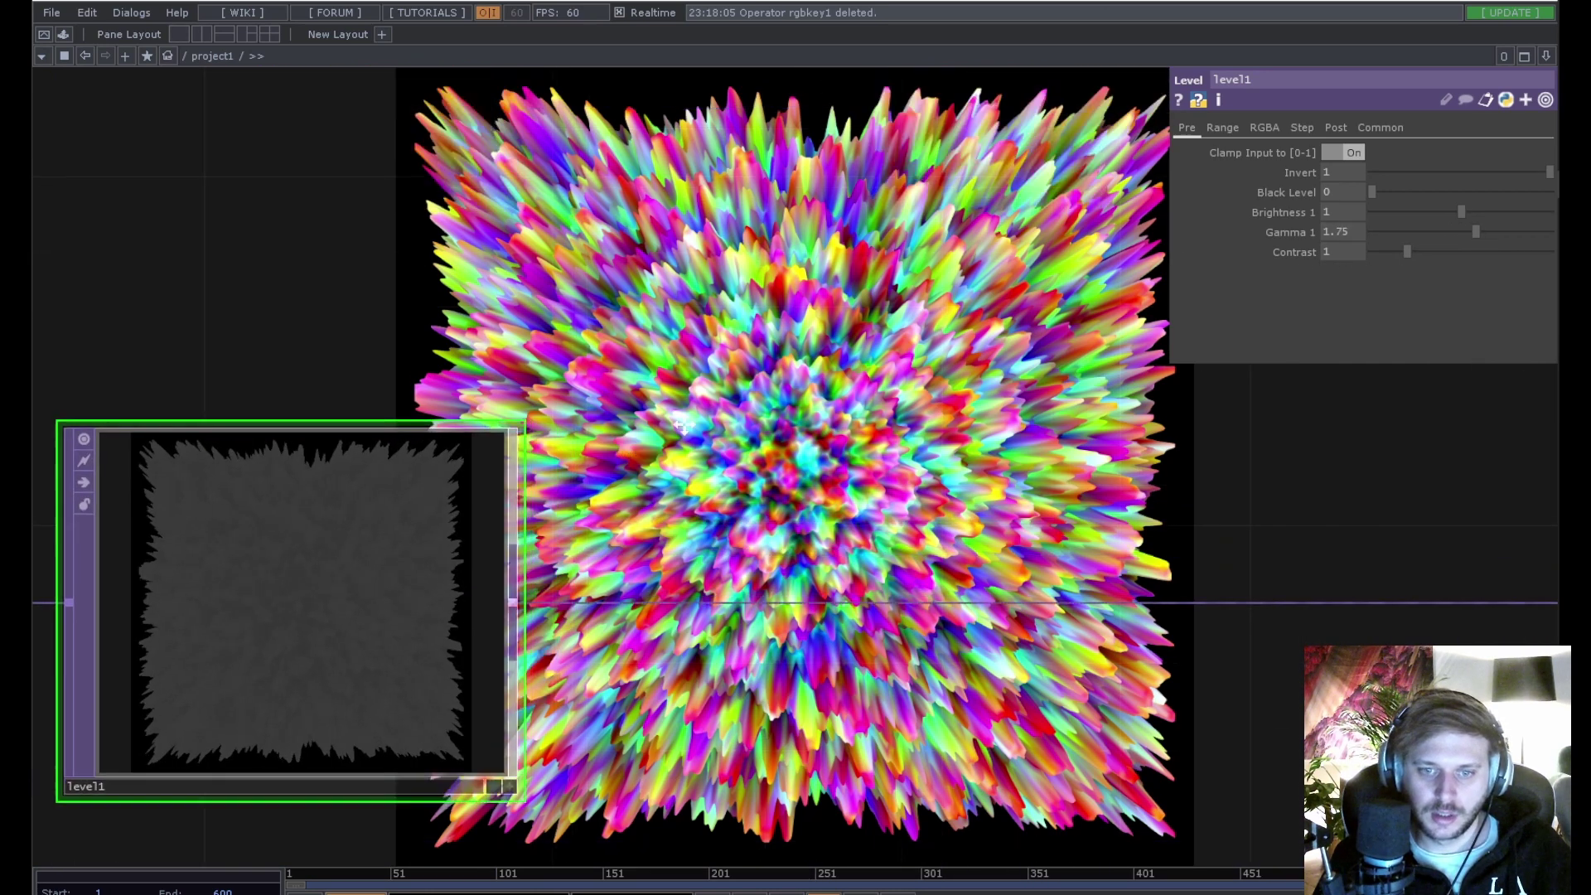
pyautogui.moveTo(787, 430); pyautogui.dragTo(1047, 353)
pyautogui.moveTo(1468, 213); pyautogui.dragTo(1413, 248)
pyautogui.scroll(-5, 911, 580)
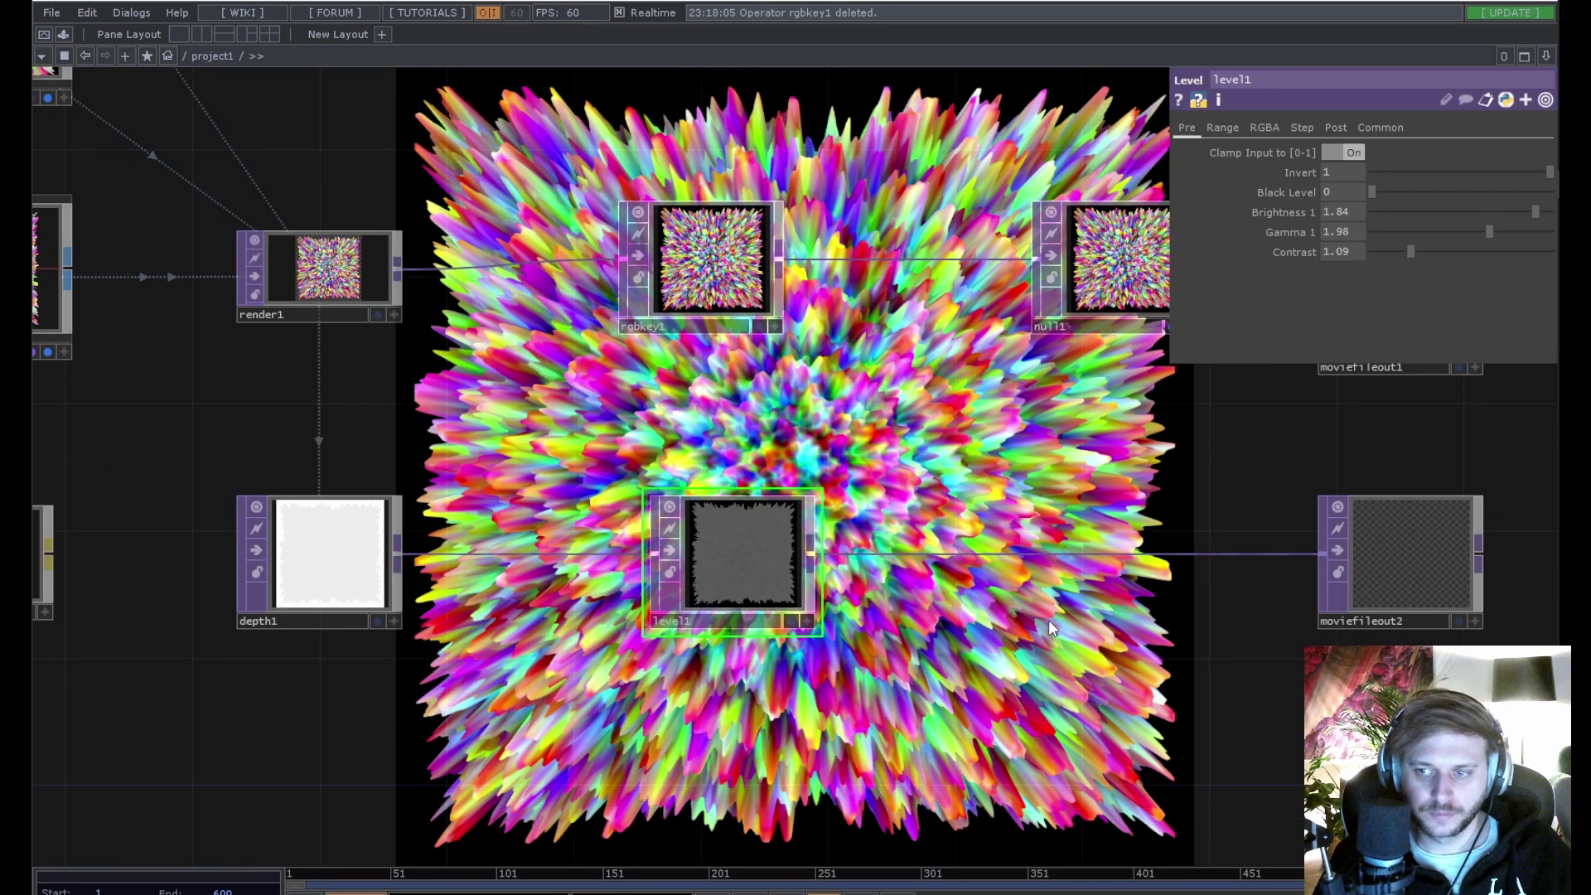
# Check that moviefileout1 writes col.png and moviefileout2 writes col_depth.png.
pyautogui.moveTo(1047, 620); pyautogui.dragTo(501, 678)
pyautogui.click(845, 394)
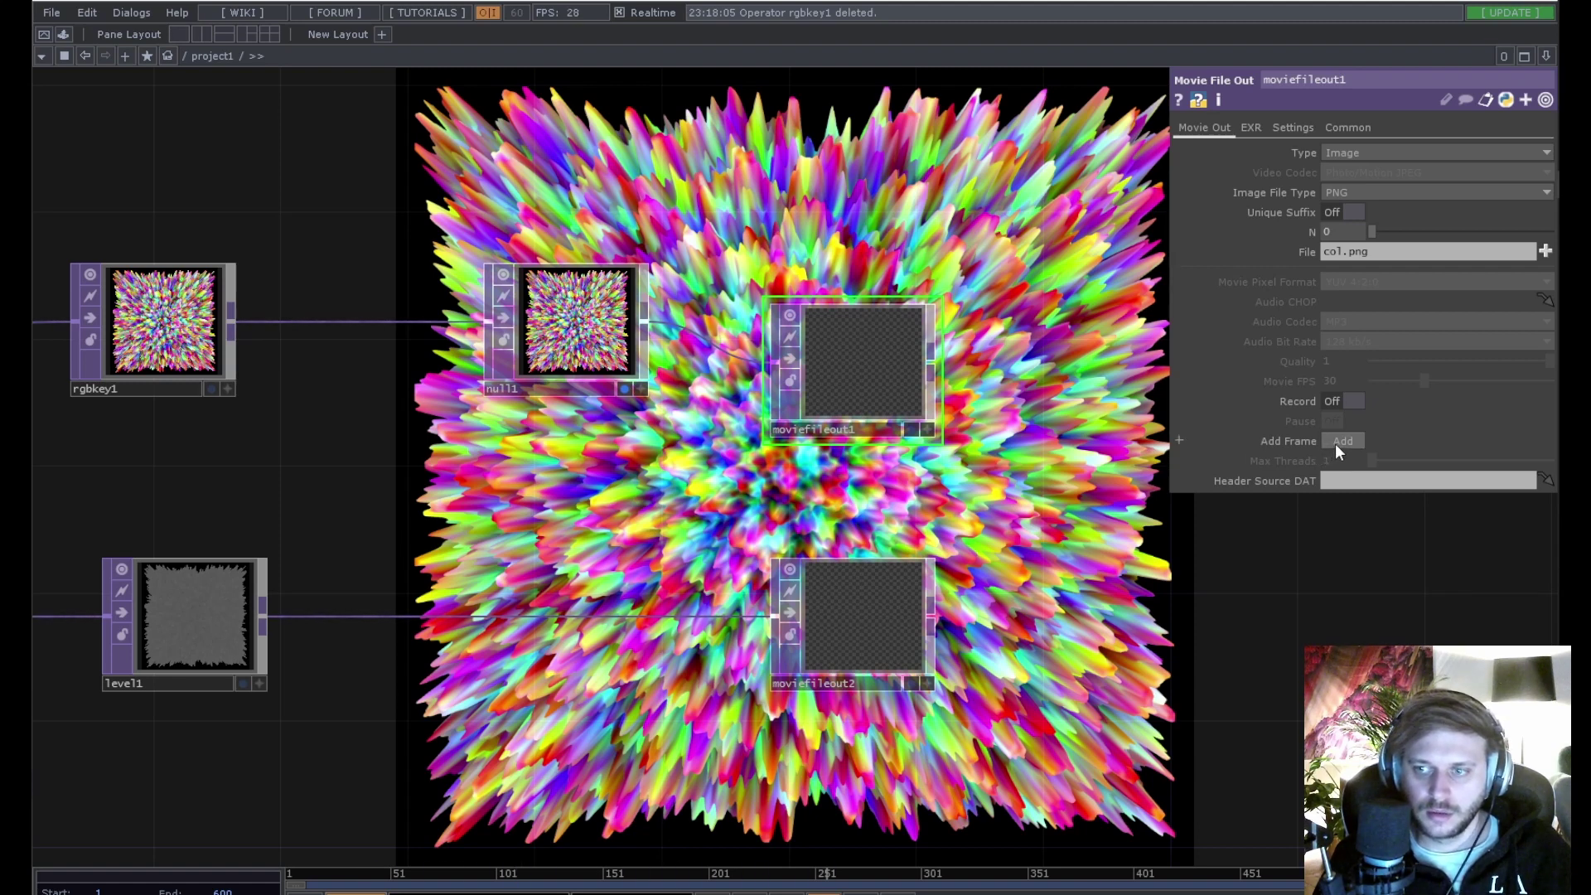
pyautogui.click(808, 633)
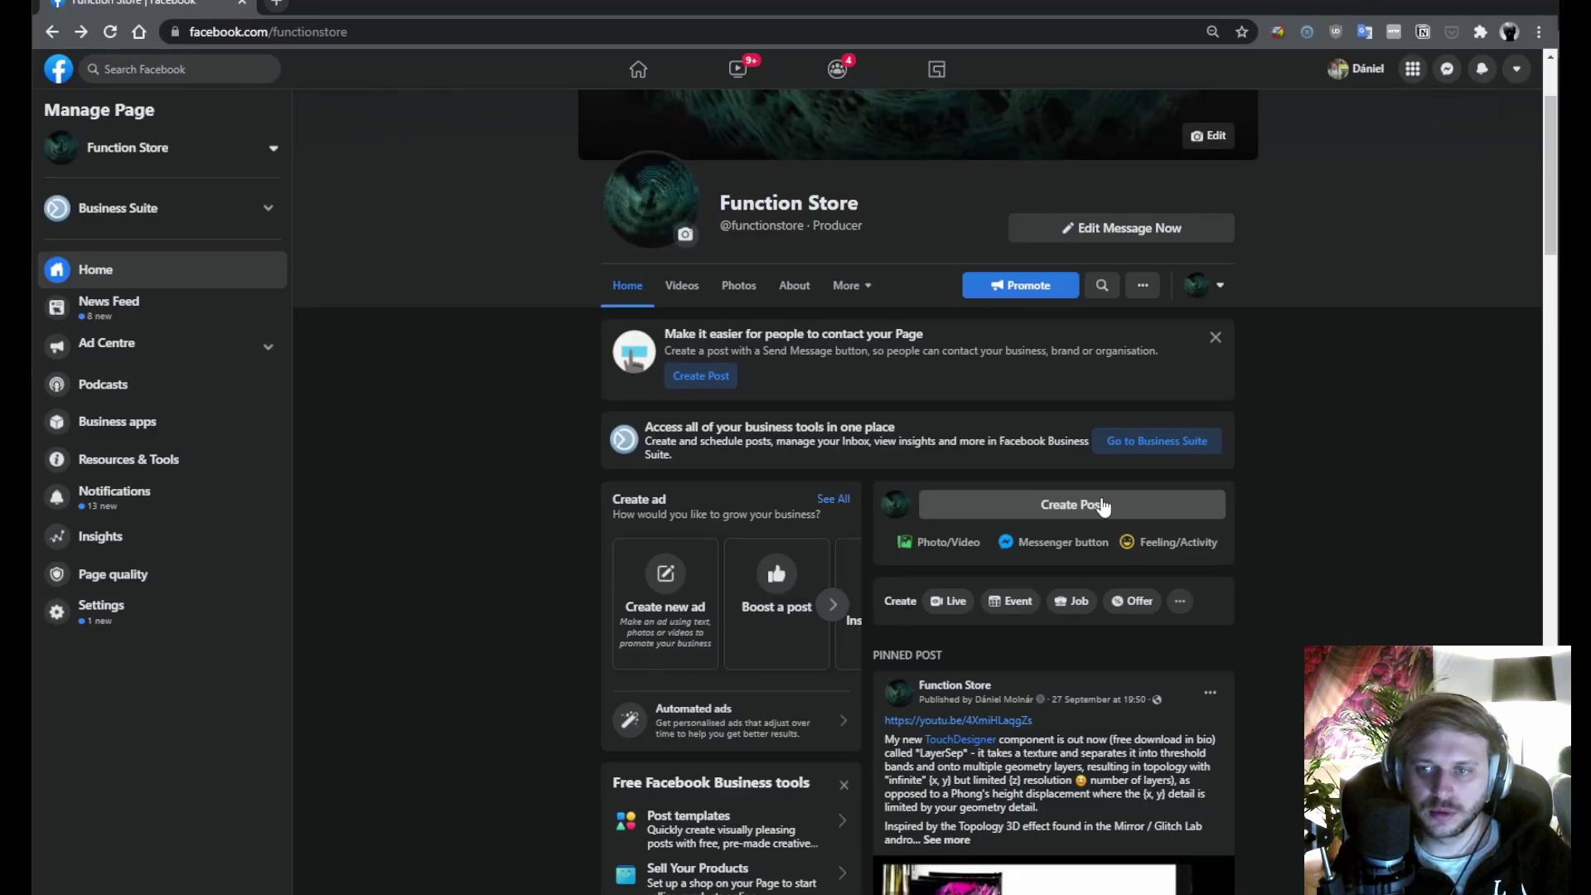
# Start a Page post and drag col.png and col_depth.png into it from the FB_3D folder.
pyautogui.click(1052, 503)
pyautogui.hotkey('alt', 'Tab')
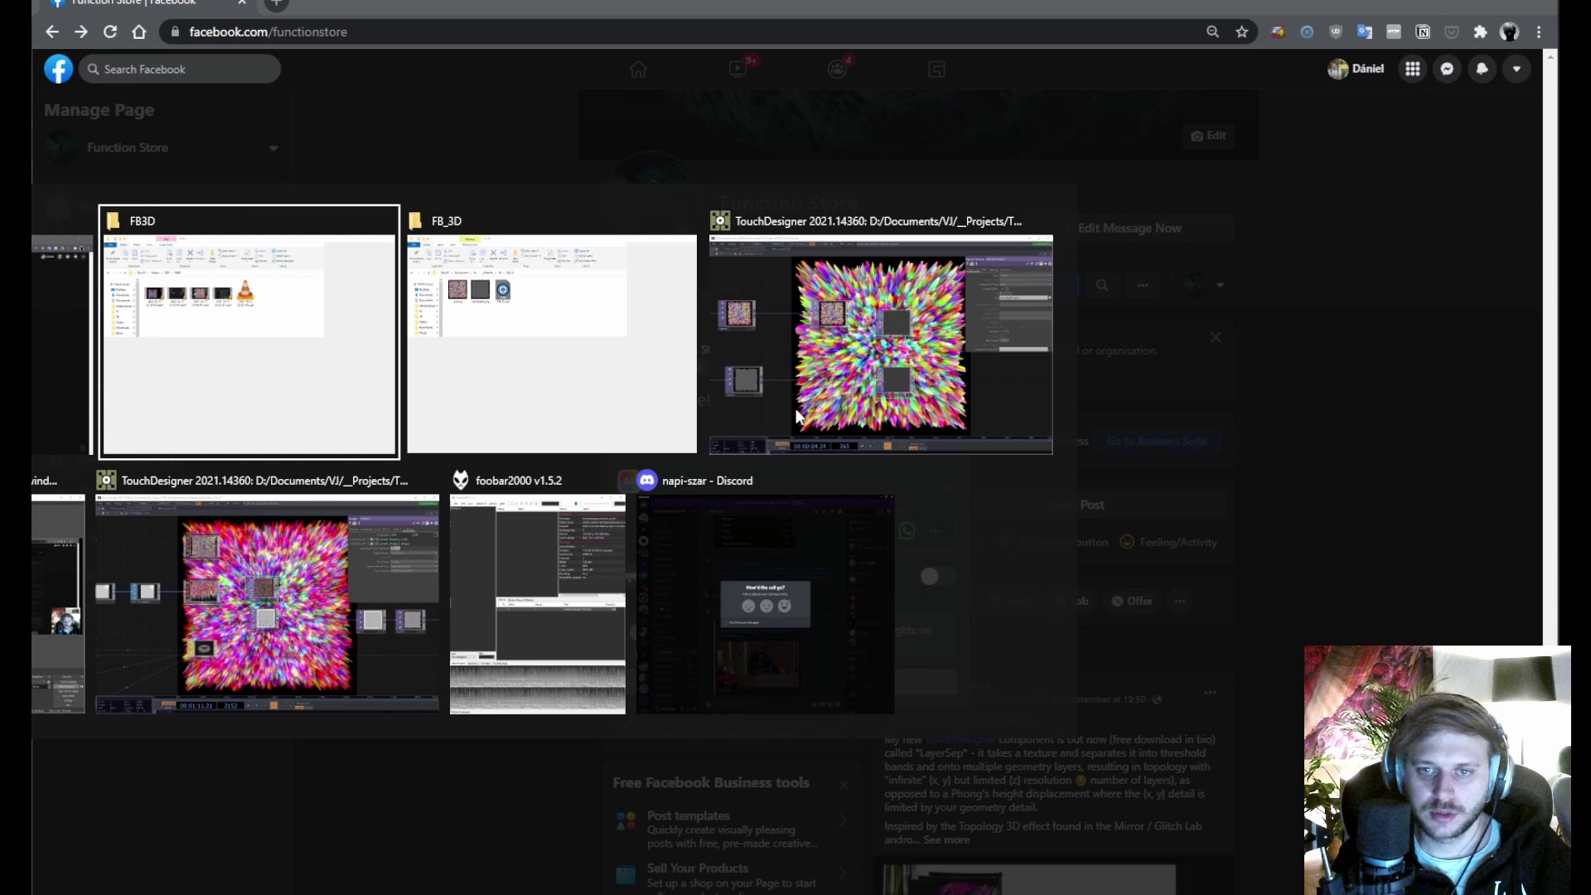
pyautogui.hotkey('alt', 'Tab')
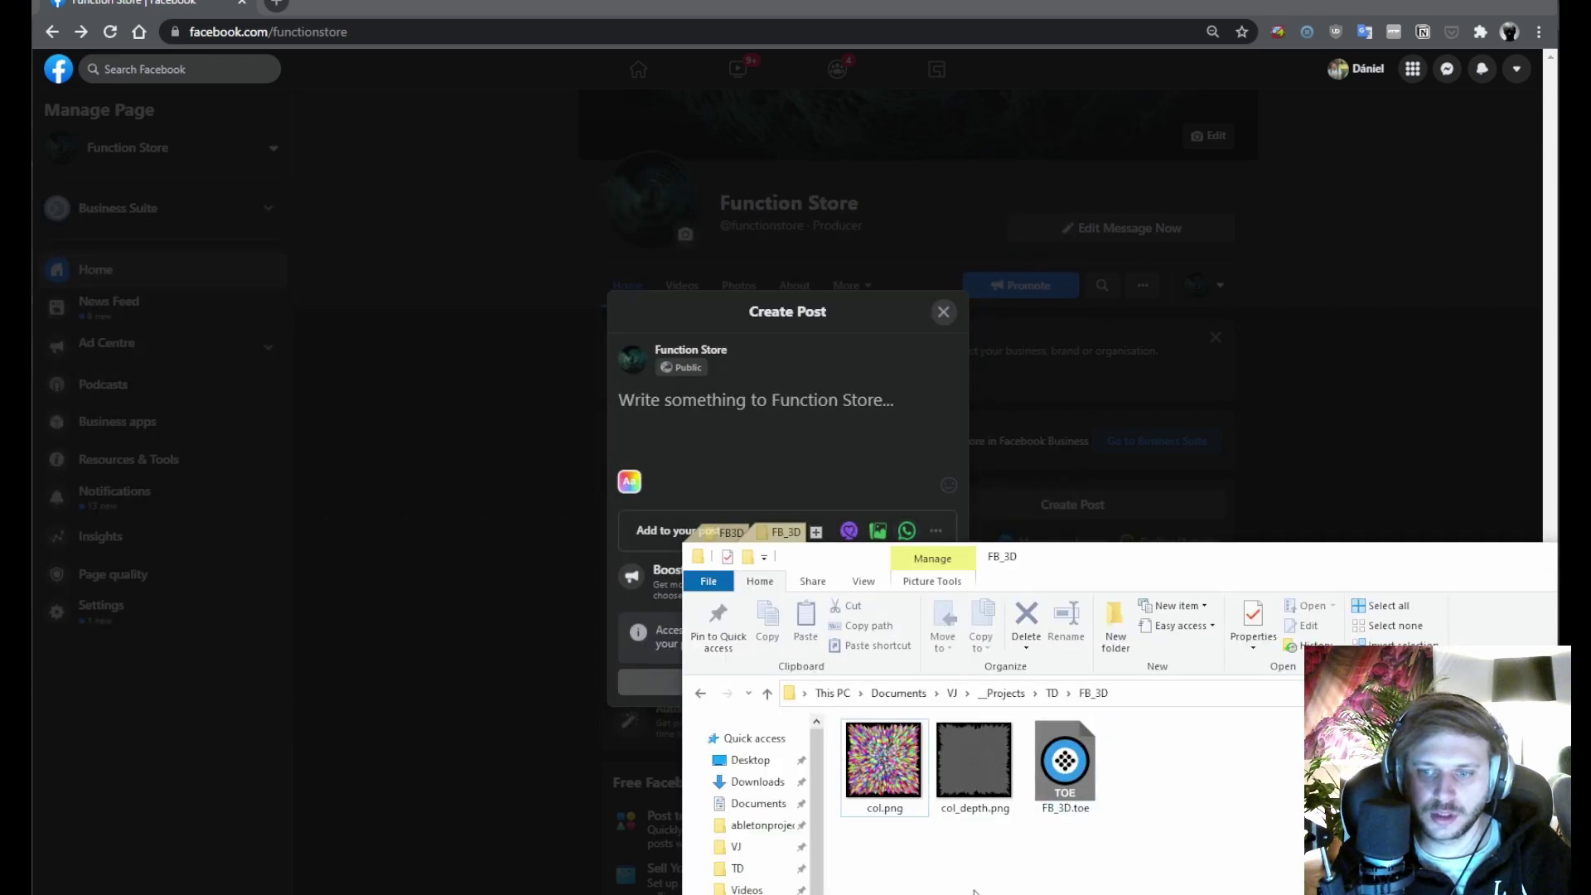
pyautogui.moveTo(976, 890); pyautogui.dragTo(748, 408)
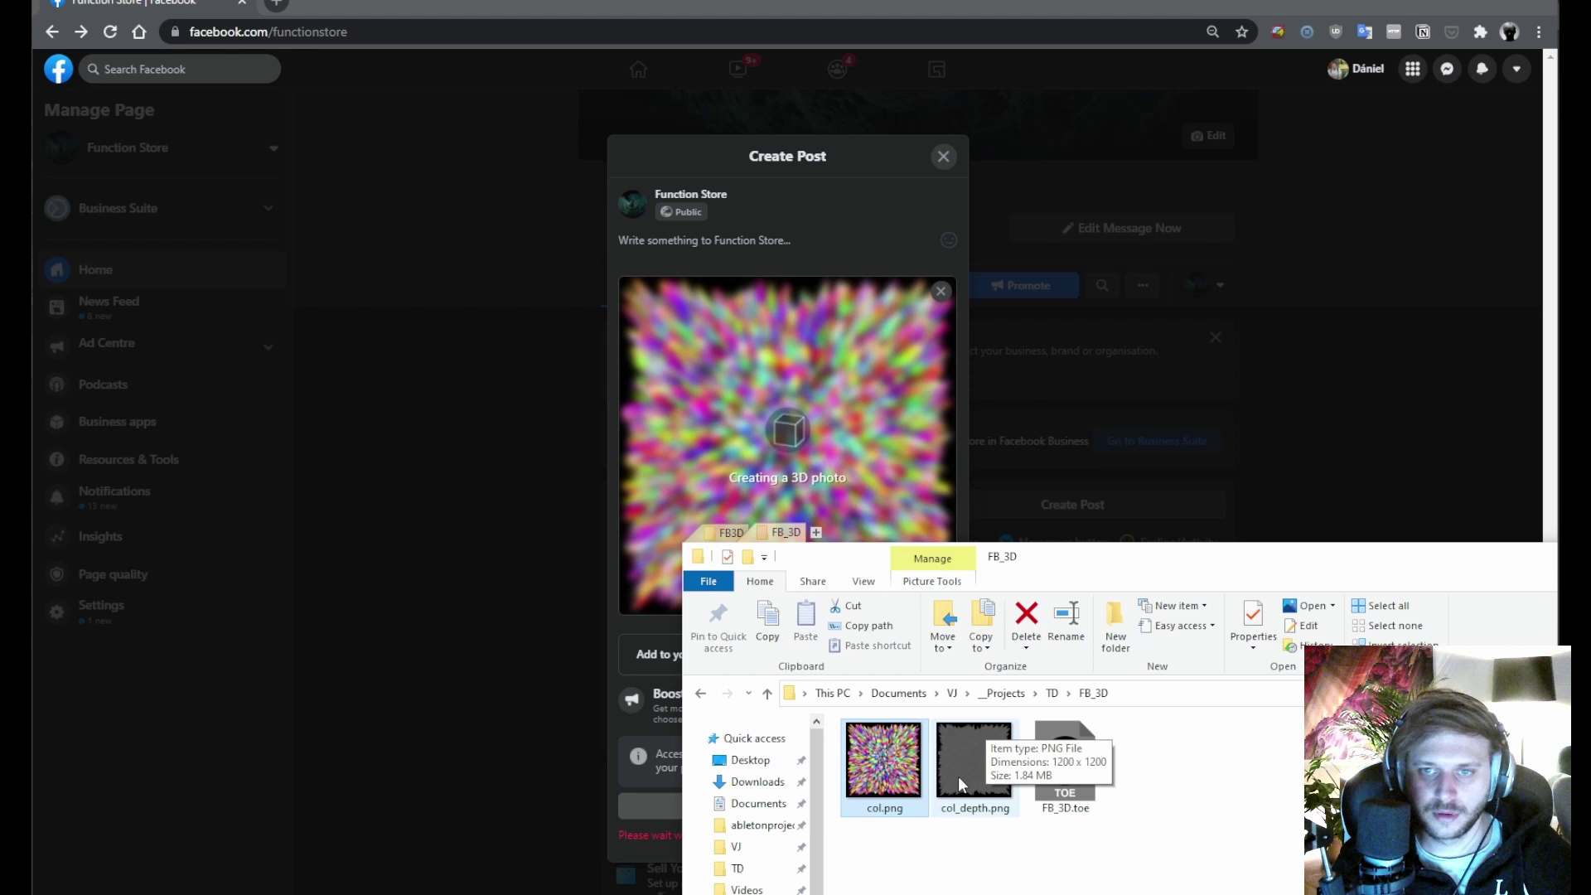
# Bring Chrome forward, let the 3D photo preview finish, then close the draft post.
pyautogui.click(570, 3)
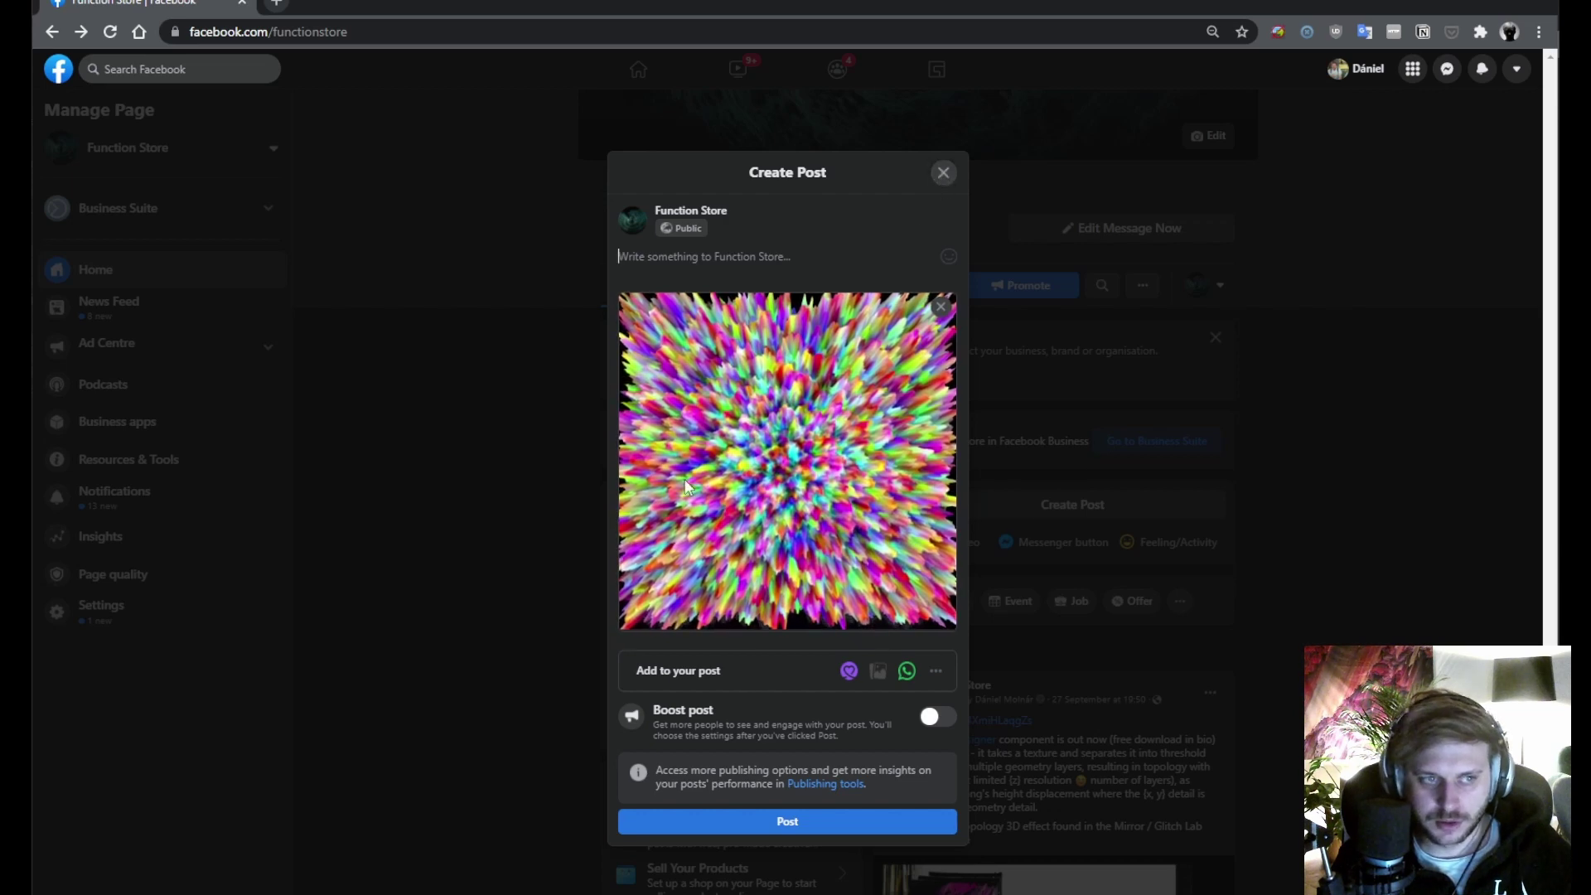
pyautogui.click(943, 172)
# Discard the draft, scroll down and open the 'This is fun! Made with TouchDesigner' photo post.
pyautogui.click(891, 535)
pyautogui.scroll(-8, 1102, 580)
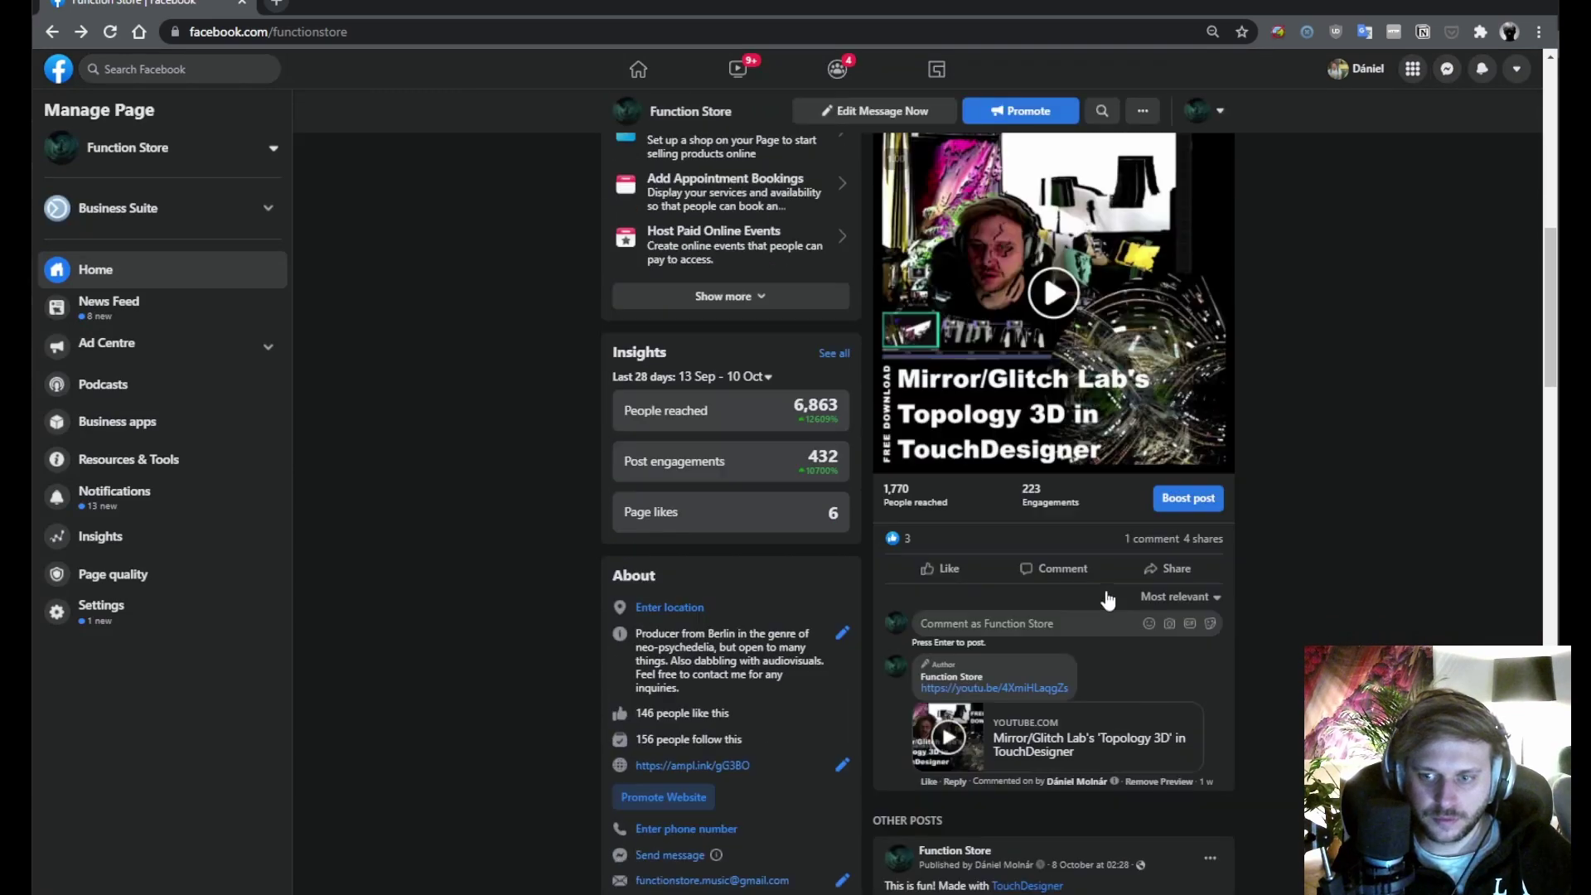
pyautogui.scroll(-6, 1107, 599)
pyautogui.click(1078, 540)
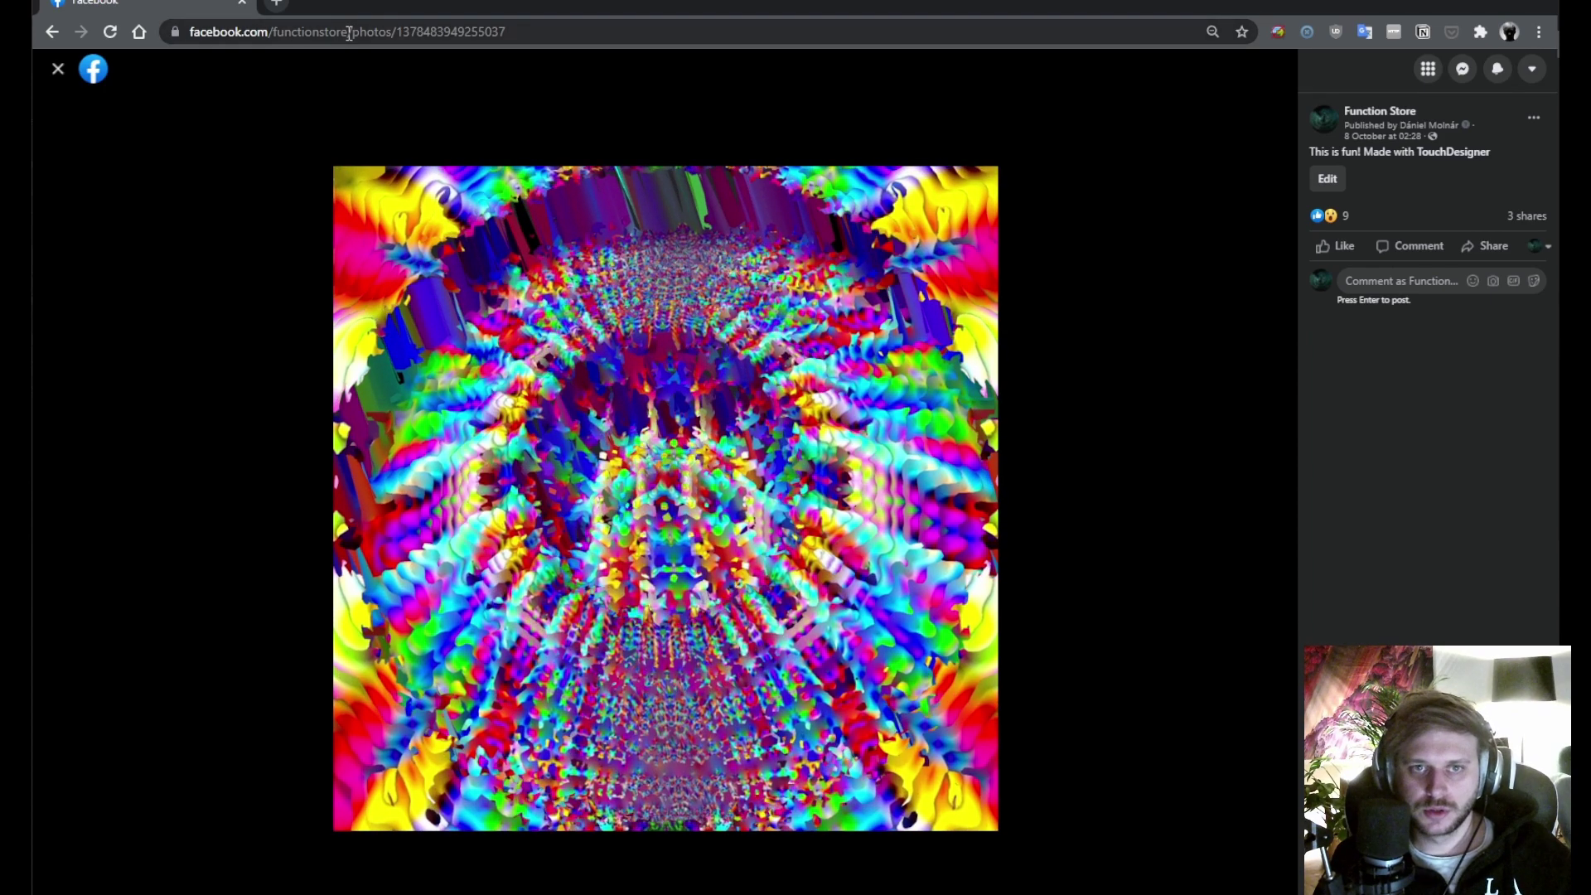
pyautogui.moveTo(349, 33); pyautogui.dragTo(232, 31)
pyautogui.moveTo(122, 35); pyautogui.dragTo(120, 34)
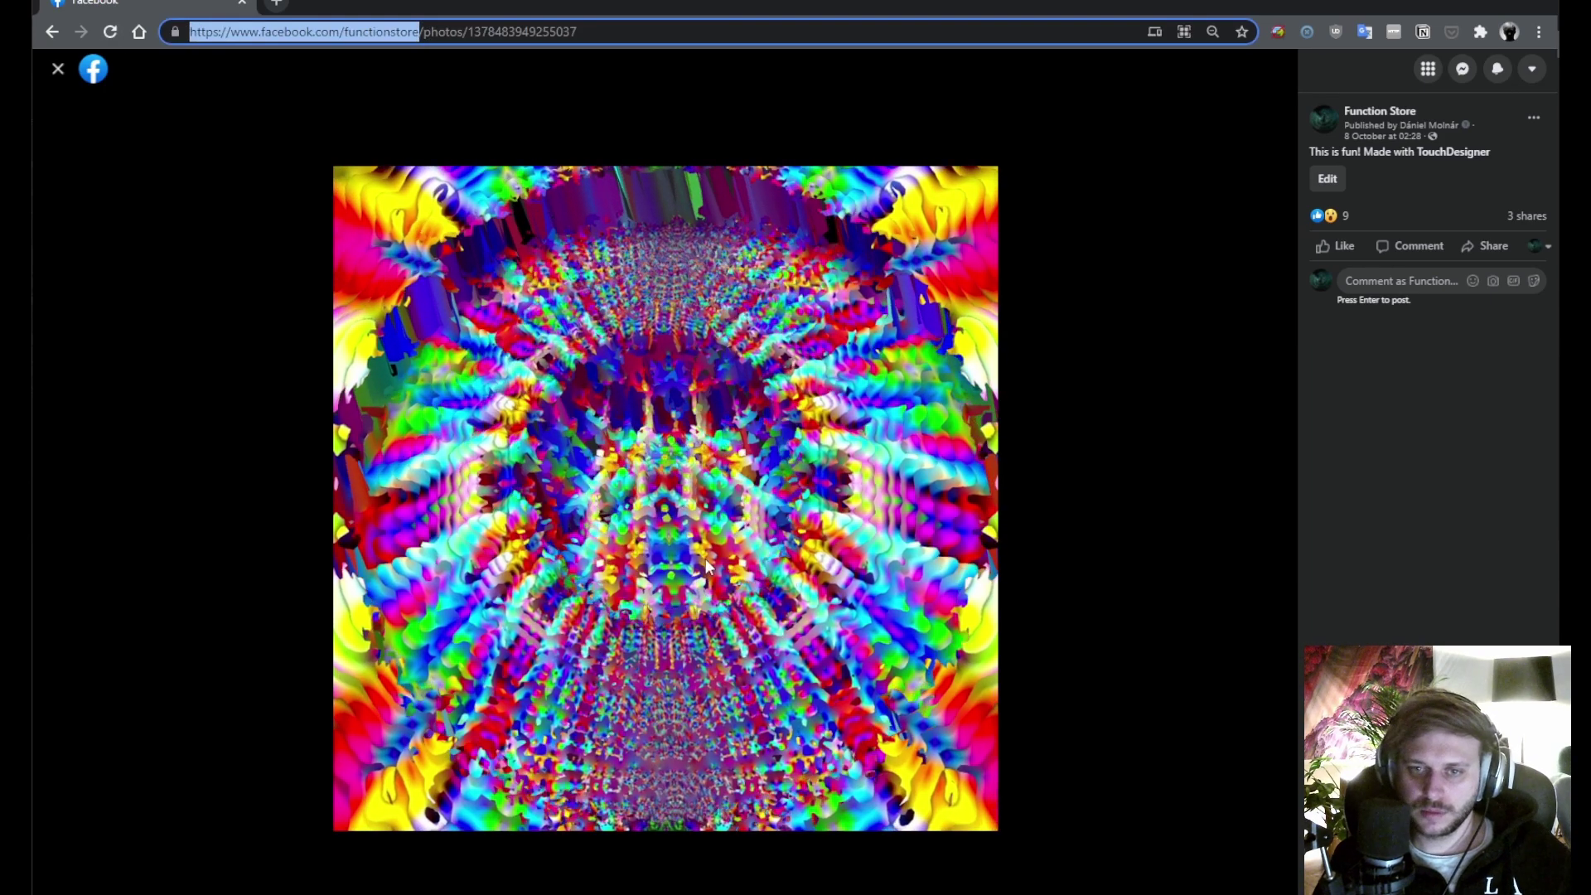